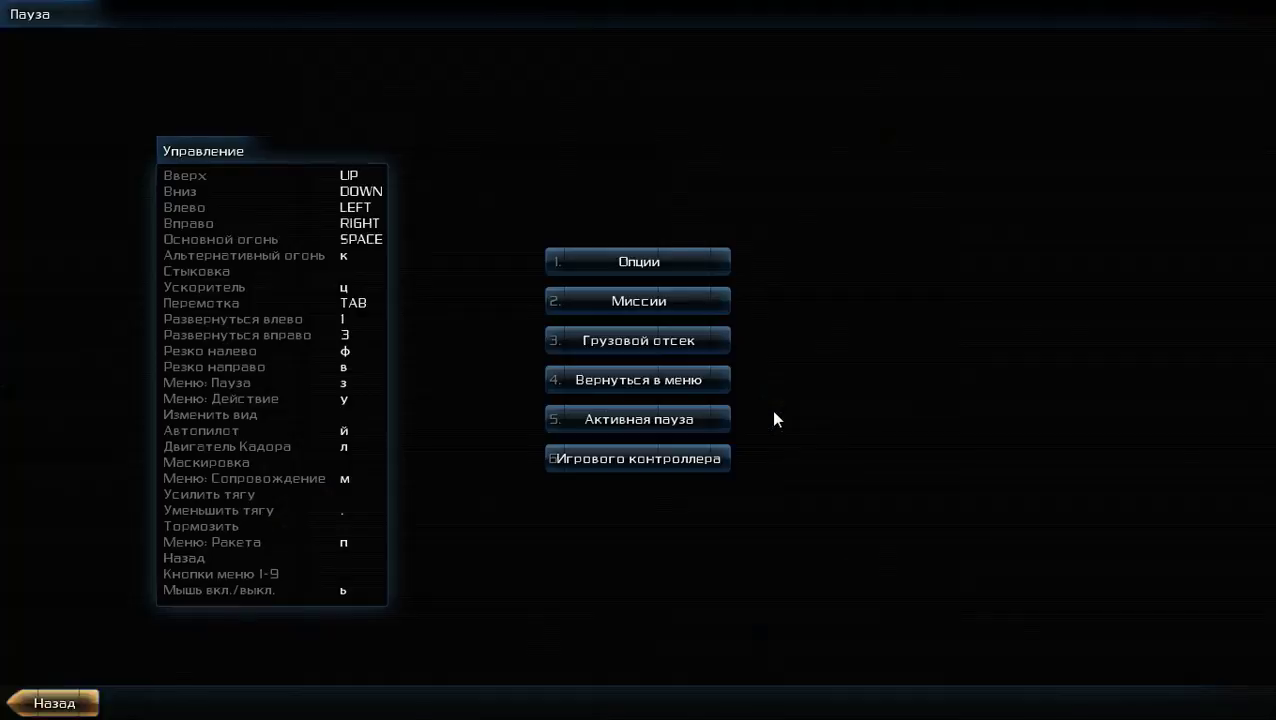
- Leave the pause menu, view the frozen battle scene beside the station, and exit to the desktop
{"action": "key", "text": "Escape"}
{"action": "key", "text": "a"}
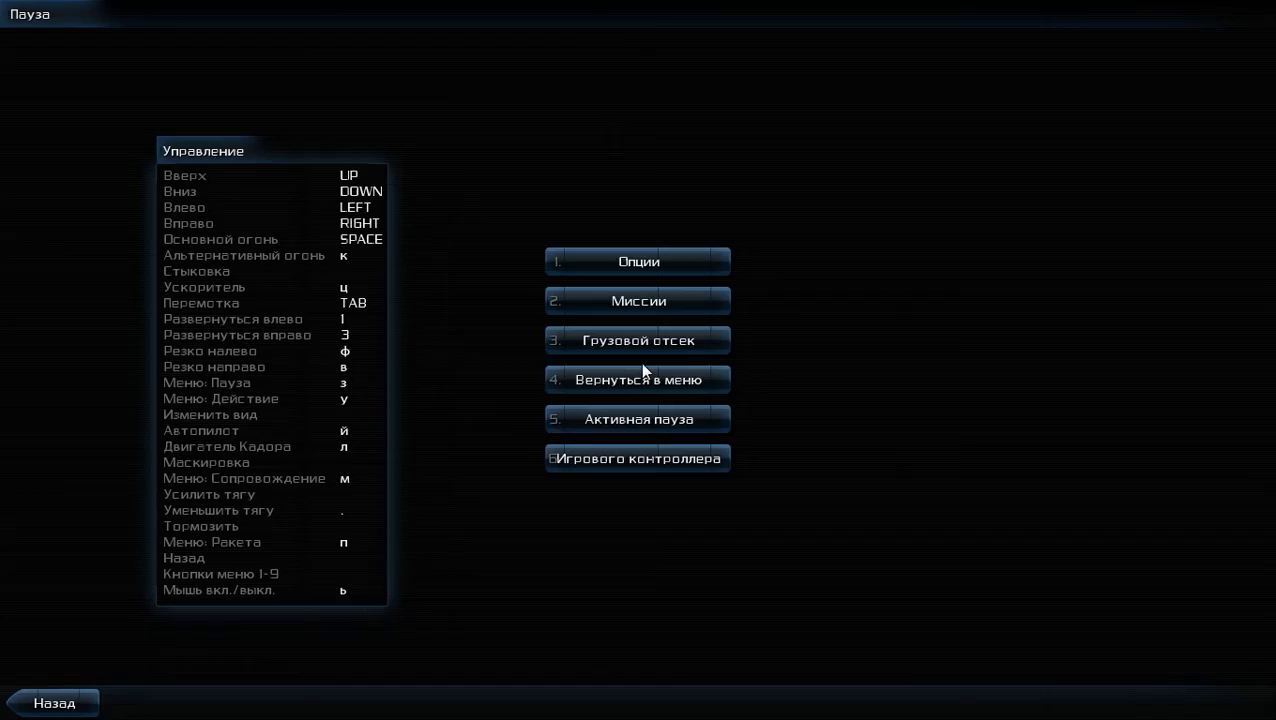
{"action": "key", "text": "Escape"}
{"action": "left_click", "coordinate": [621, 381]}
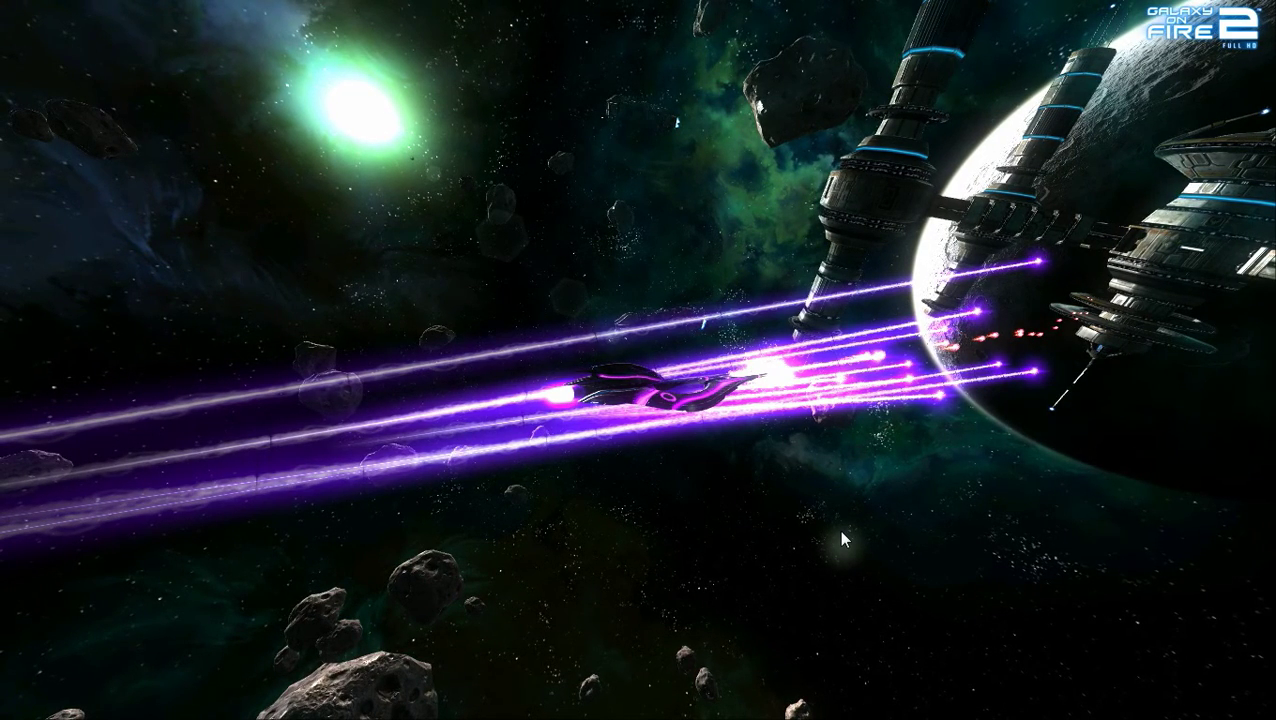
{"action": "key", "text": "Escape"}
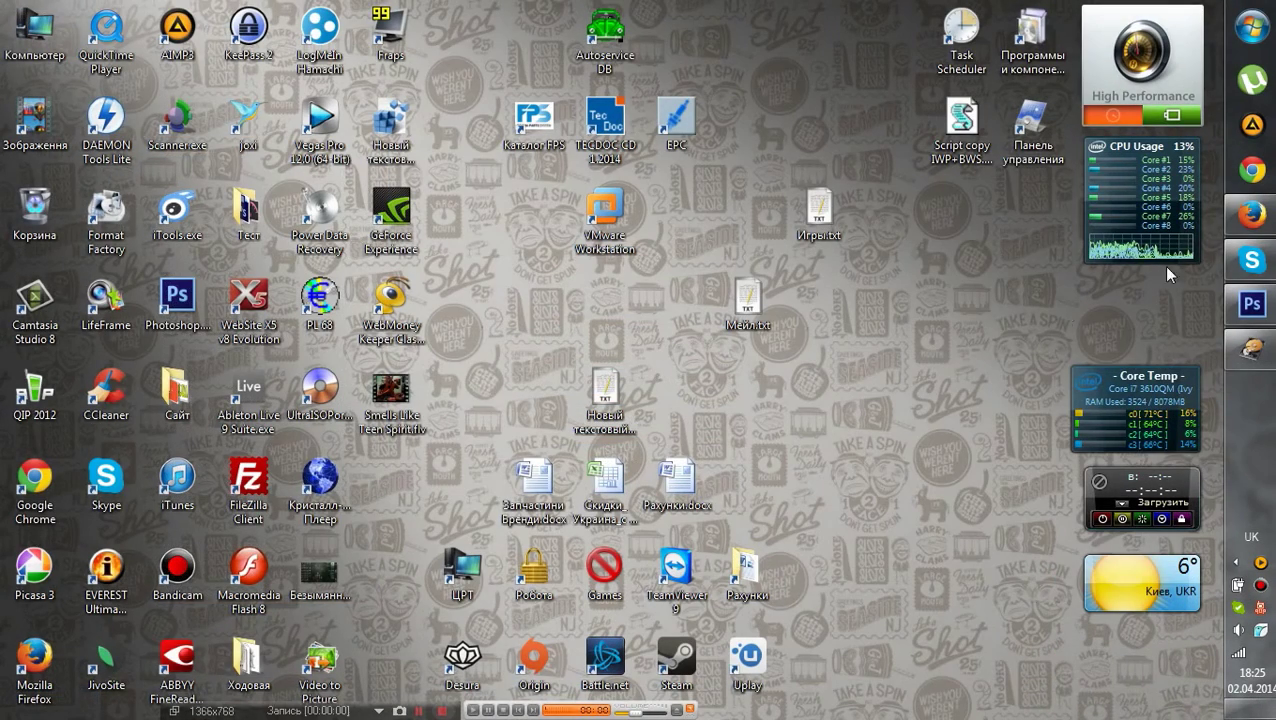
- Open the four GoF2 2014-04-02 BMP screenshots from drive F: in Photoshop, assigning the Adobe RGB (1998) working space to each
{"action": "left_click", "coordinate": [1252, 304]}
{"action": "left_click", "coordinate": [1252, 348]}
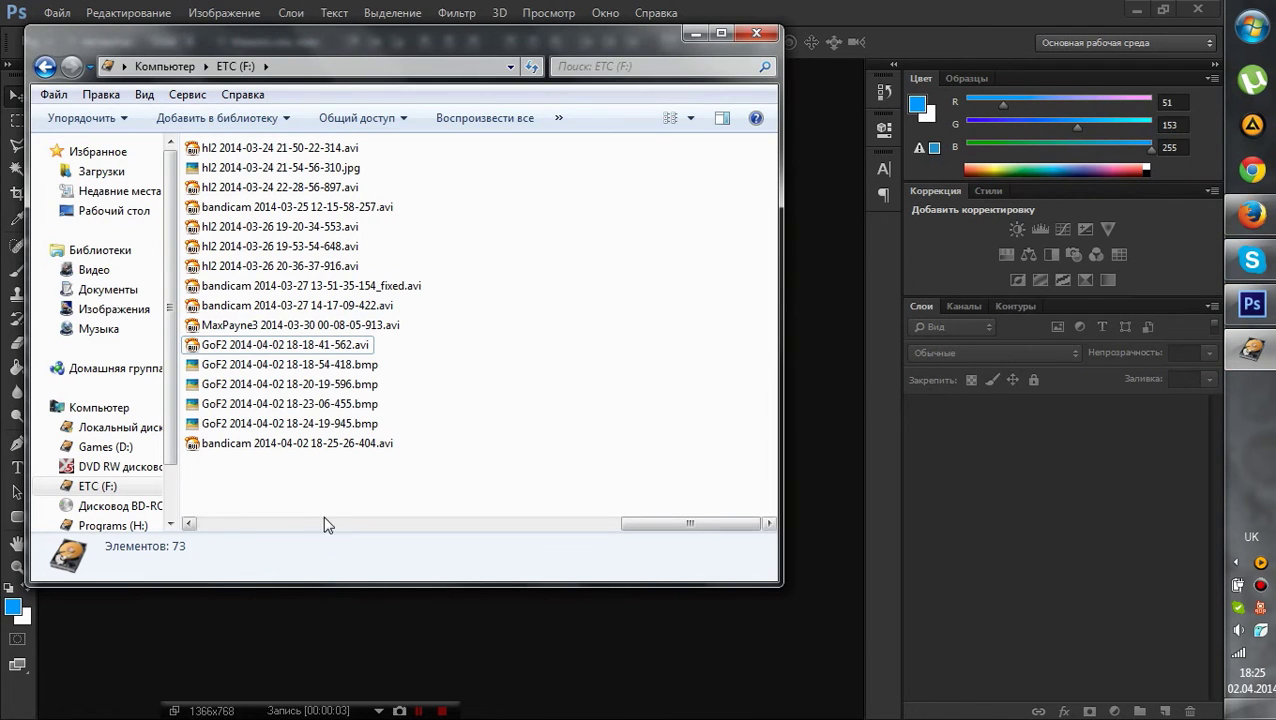
{"action": "left_click_drag", "start_coordinate": [386, 432], "coordinate": [215, 376]}
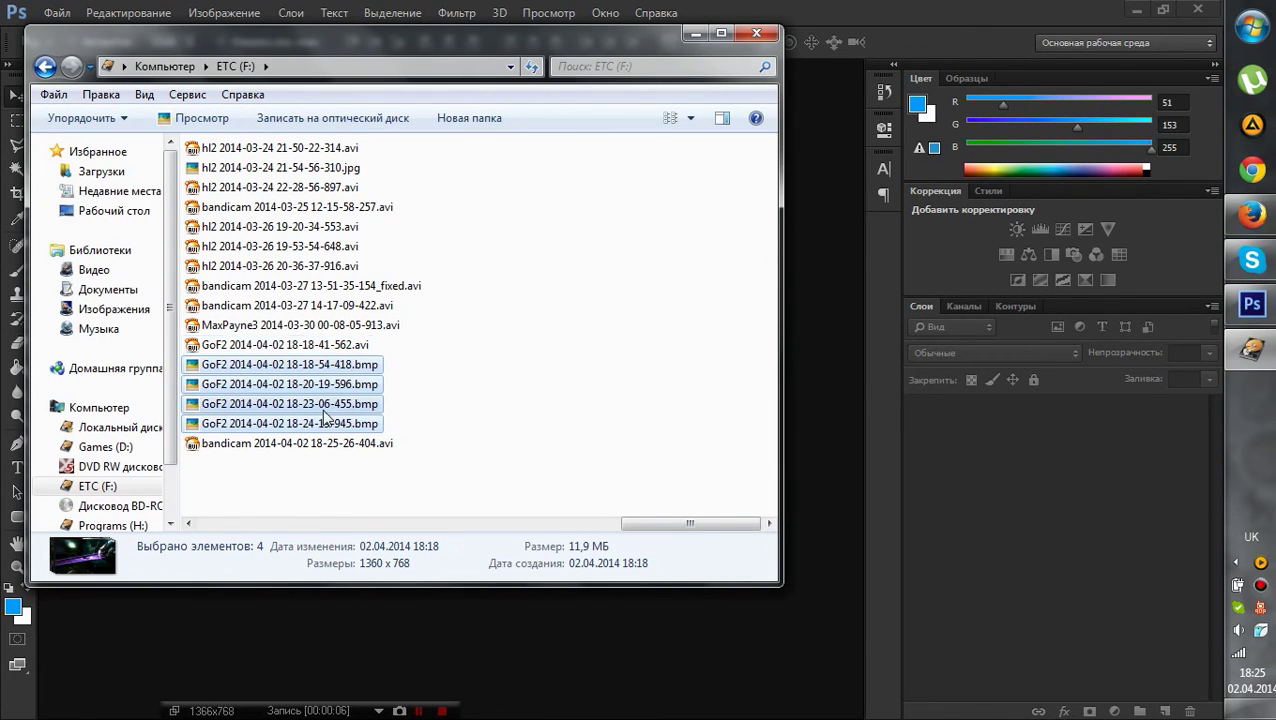
{"action": "left_click_drag", "start_coordinate": [327, 418], "coordinate": [761, 567]}
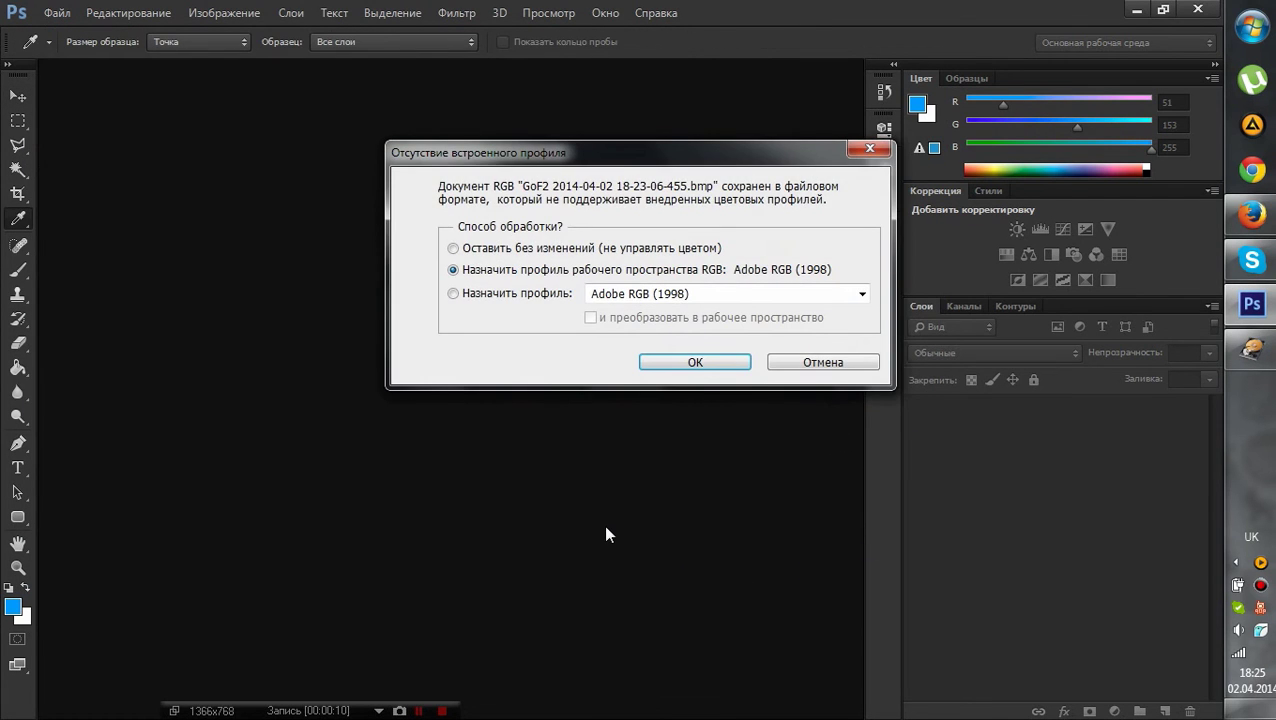
{"action": "left_click", "coordinate": [698, 368]}
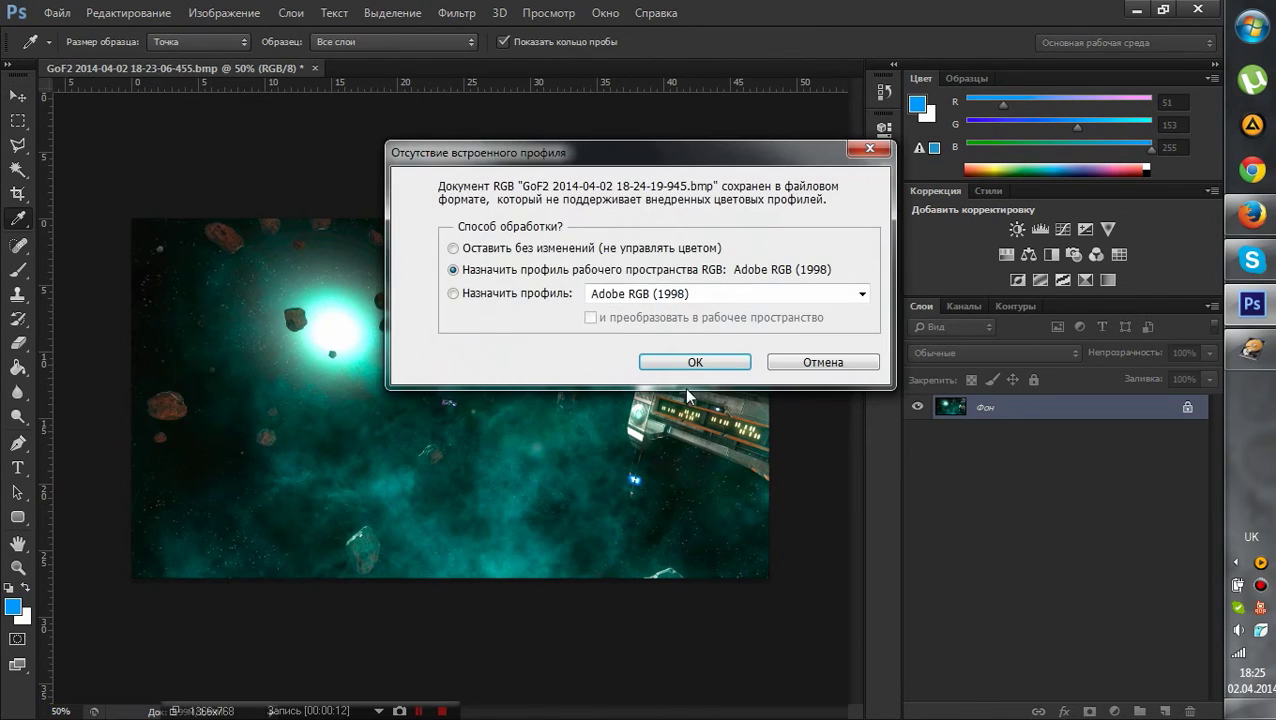
{"action": "left_click", "coordinate": [698, 368]}
{"action": "left_click", "coordinate": [696, 364]}
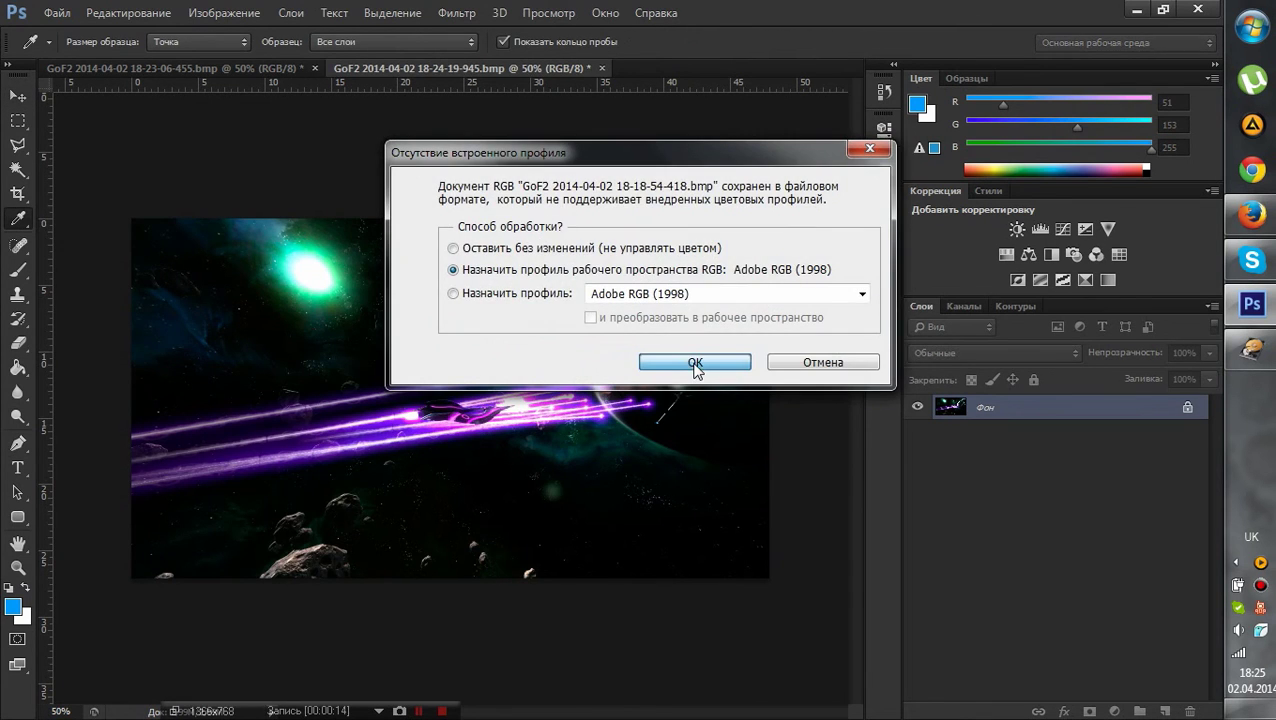
{"action": "left_click", "coordinate": [696, 364]}
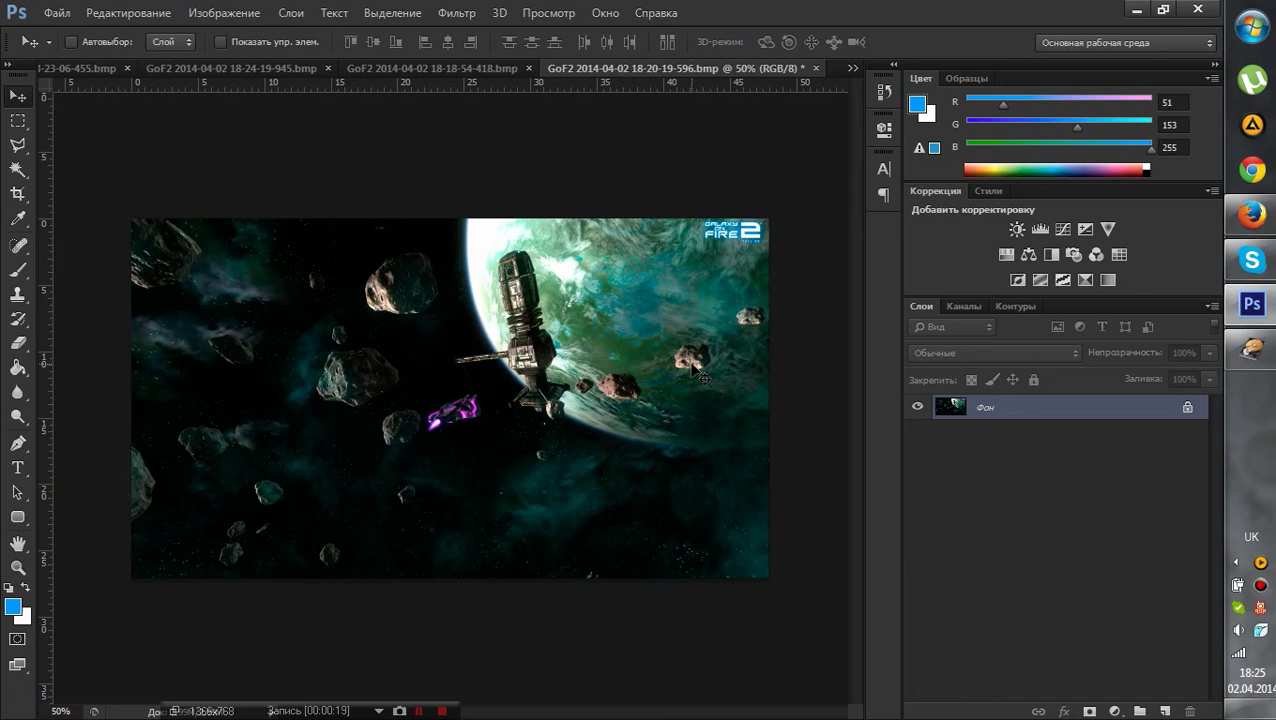
{"action": "left_click", "coordinate": [88, 68]}
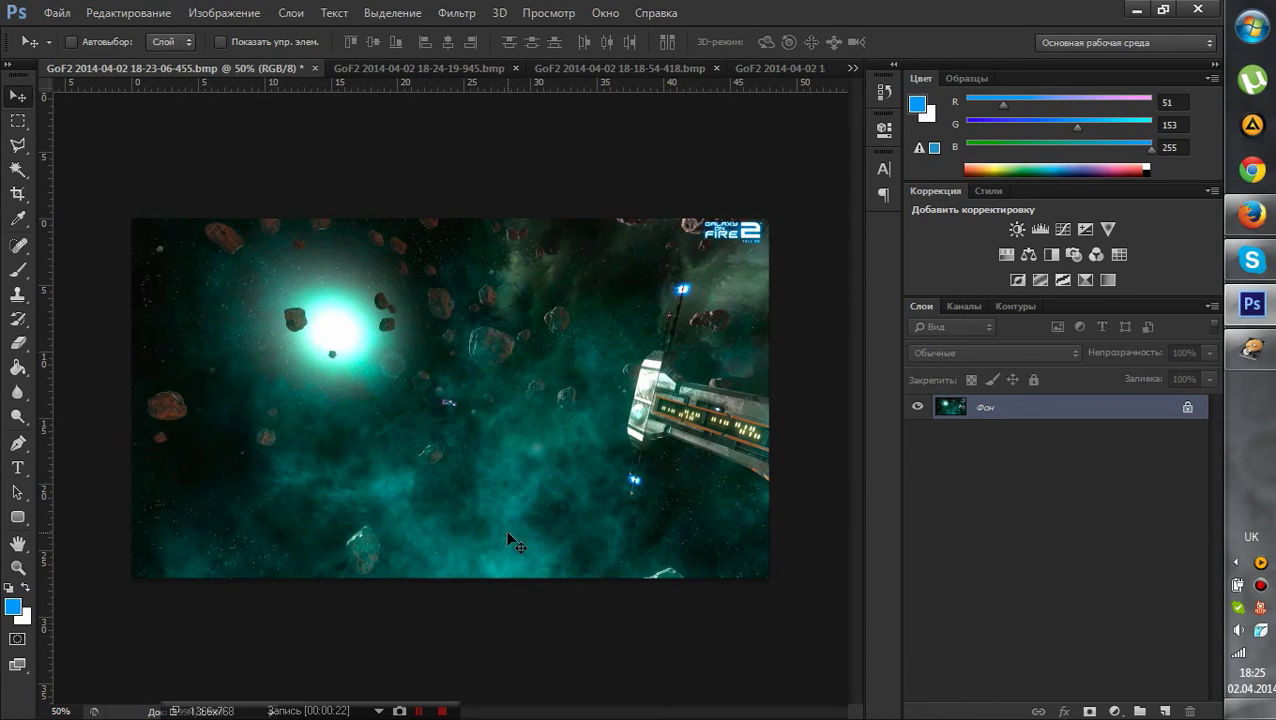
{"action": "left_click", "coordinate": [370, 70]}
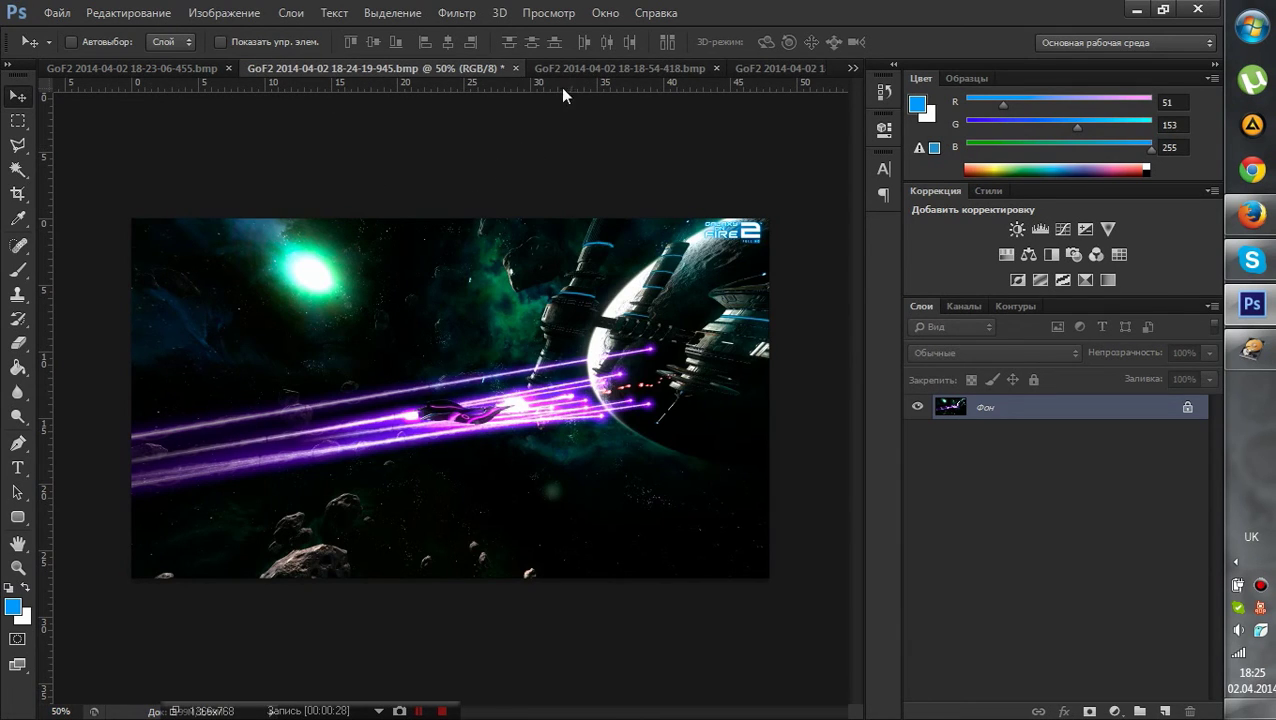
{"action": "left_click", "coordinate": [578, 70]}
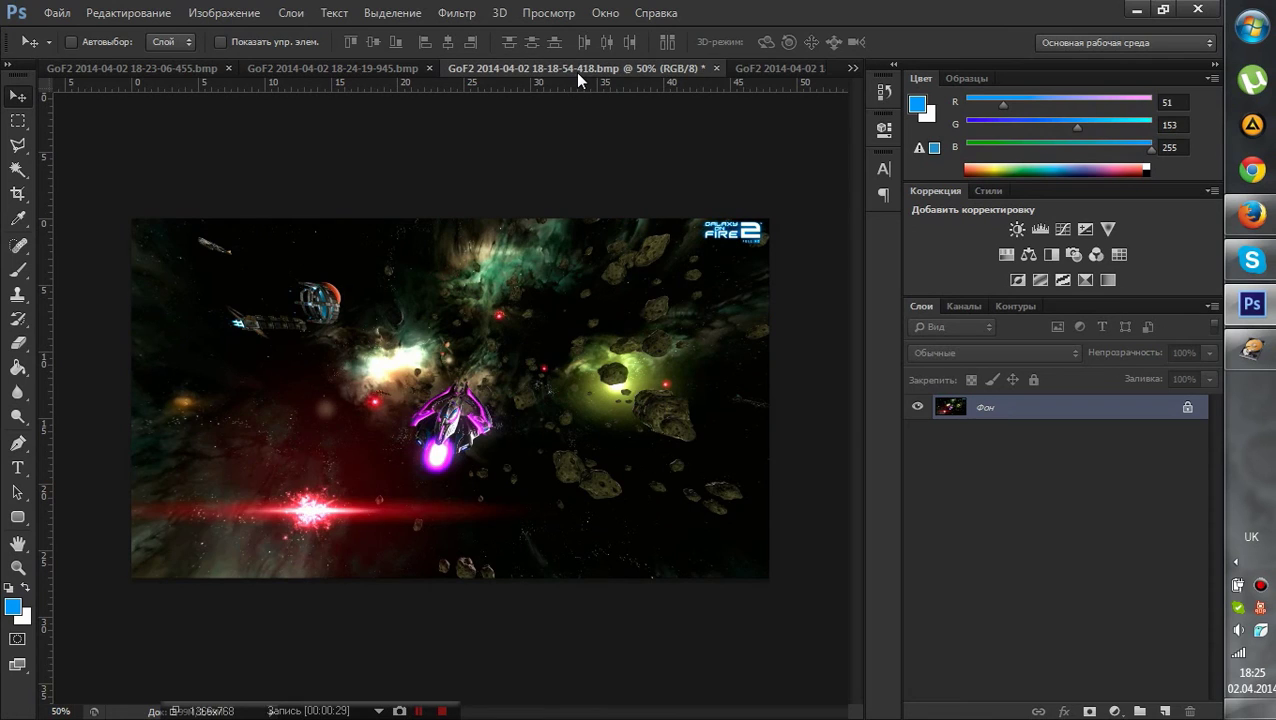
{"action": "left_click", "coordinate": [743, 70]}
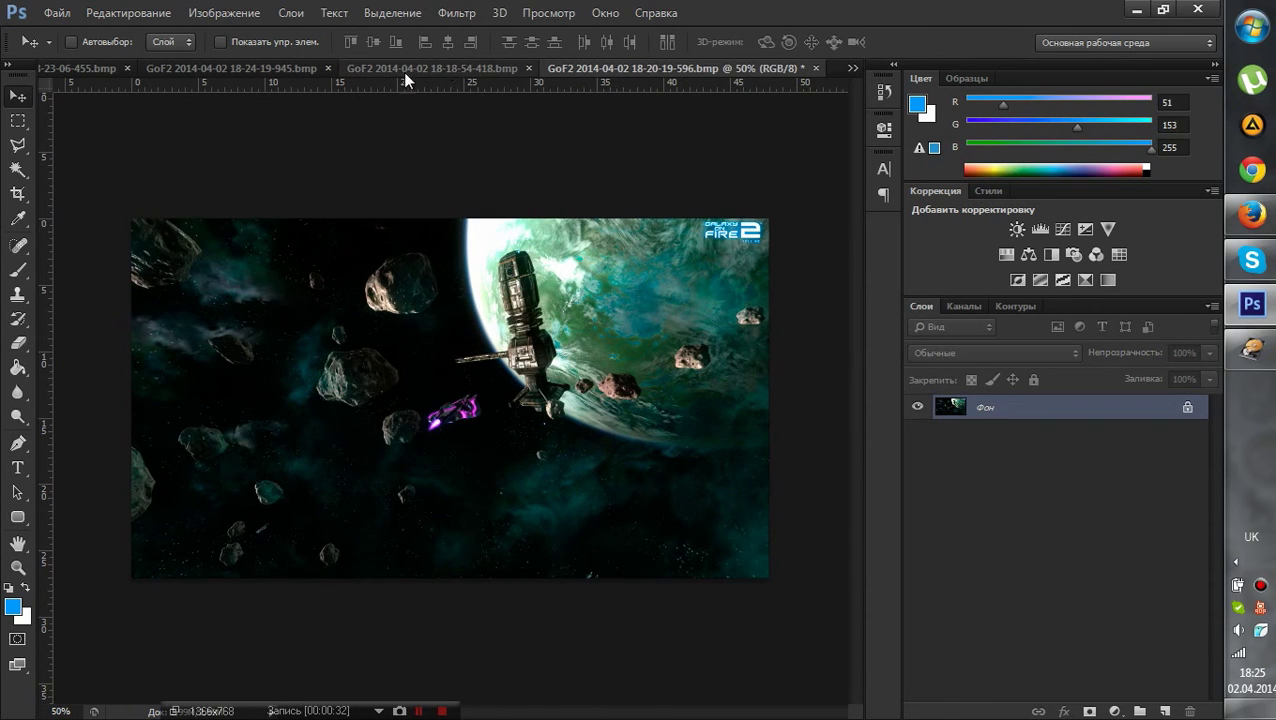
{"action": "left_click", "coordinate": [104, 70]}
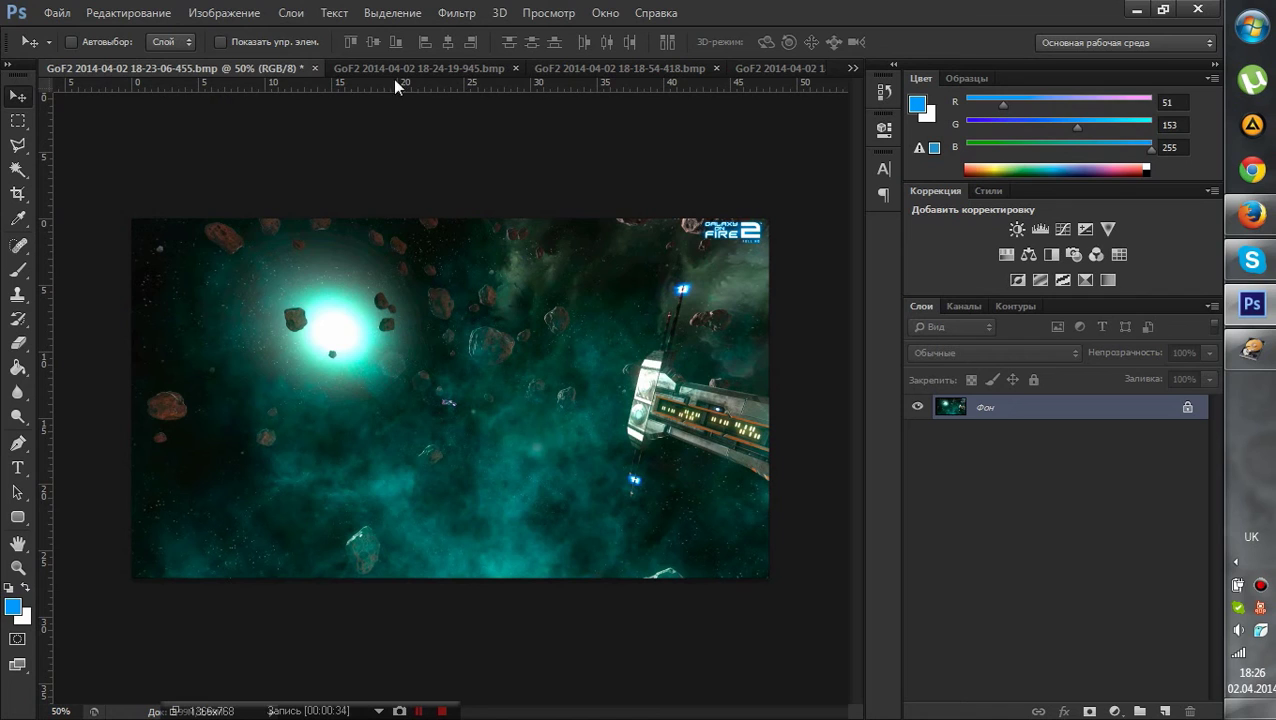
{"action": "left_click", "coordinate": [580, 68]}
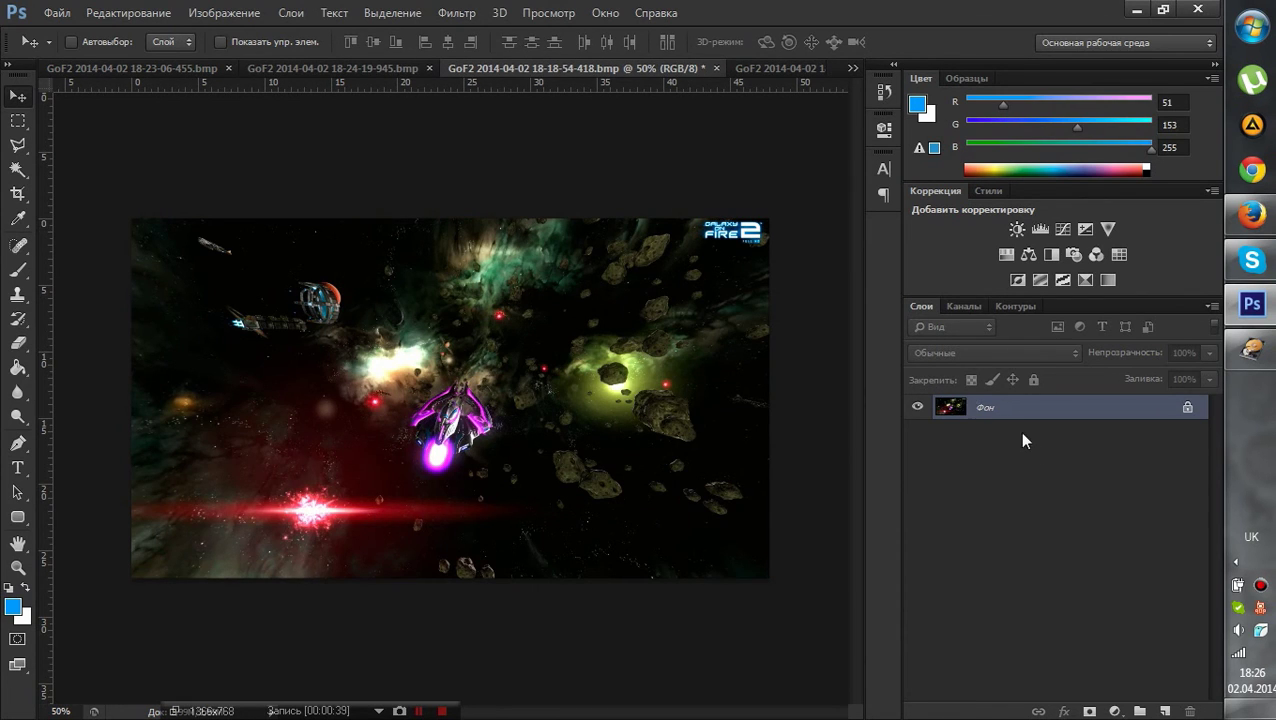
- Duplicate the background of the 18-18-54-418 screenshot, select its whole area and paste it as a new layer into the 18-20-19-596 document
{"action": "key", "text": "ctrl+j"}
{"action": "left_click", "coordinate": [960, 412], "text": "ctrl"}
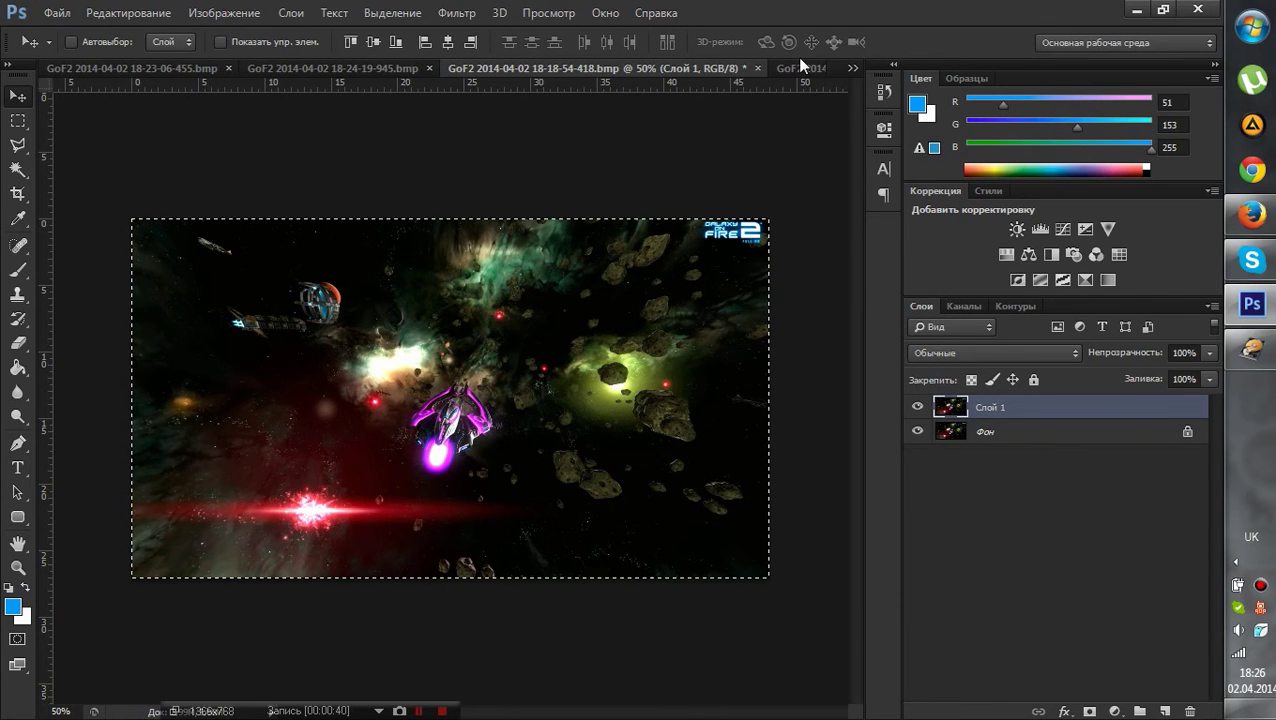
{"action": "left_click", "coordinate": [800, 68]}
{"action": "key", "text": "ctrl+v"}
- Compare the pasted screenshot with the background by toggling the upper layer's visibility, leaving it hidden
{"action": "left_click", "coordinate": [919, 408]}
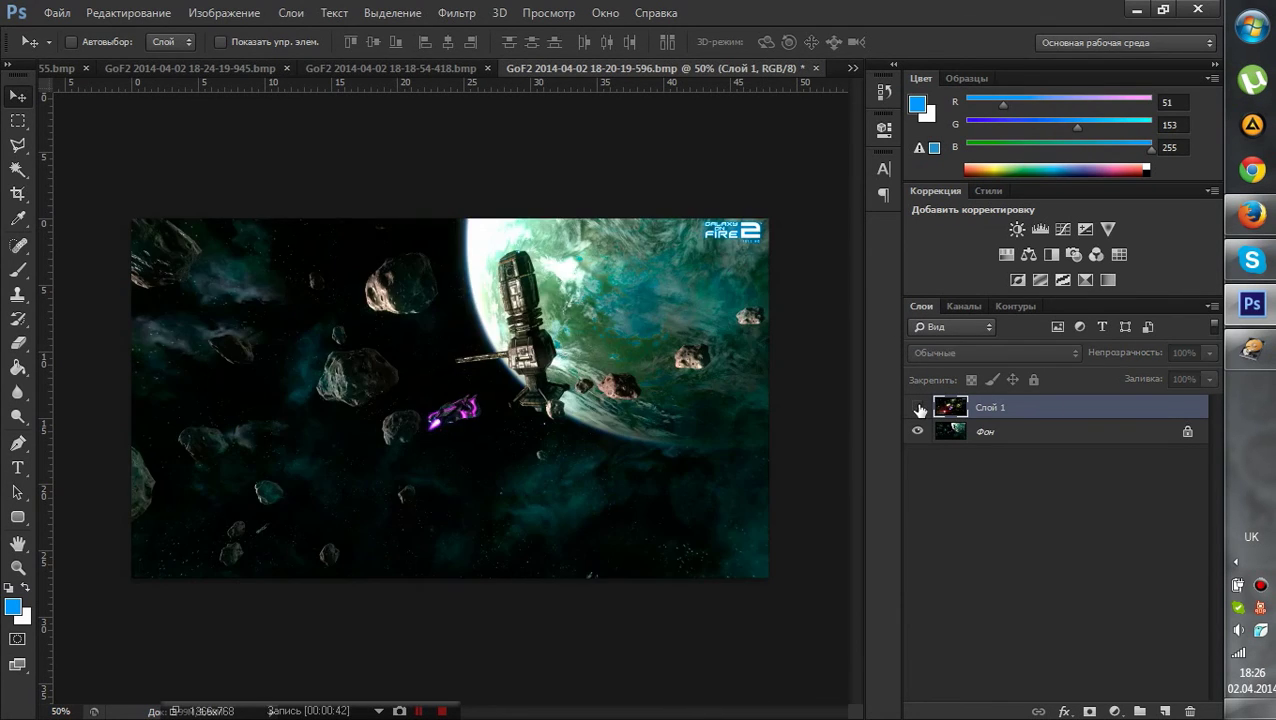
{"action": "left_click", "coordinate": [919, 408]}
{"action": "left_click", "coordinate": [919, 408]}
{"action": "left_click", "coordinate": [919, 408]}
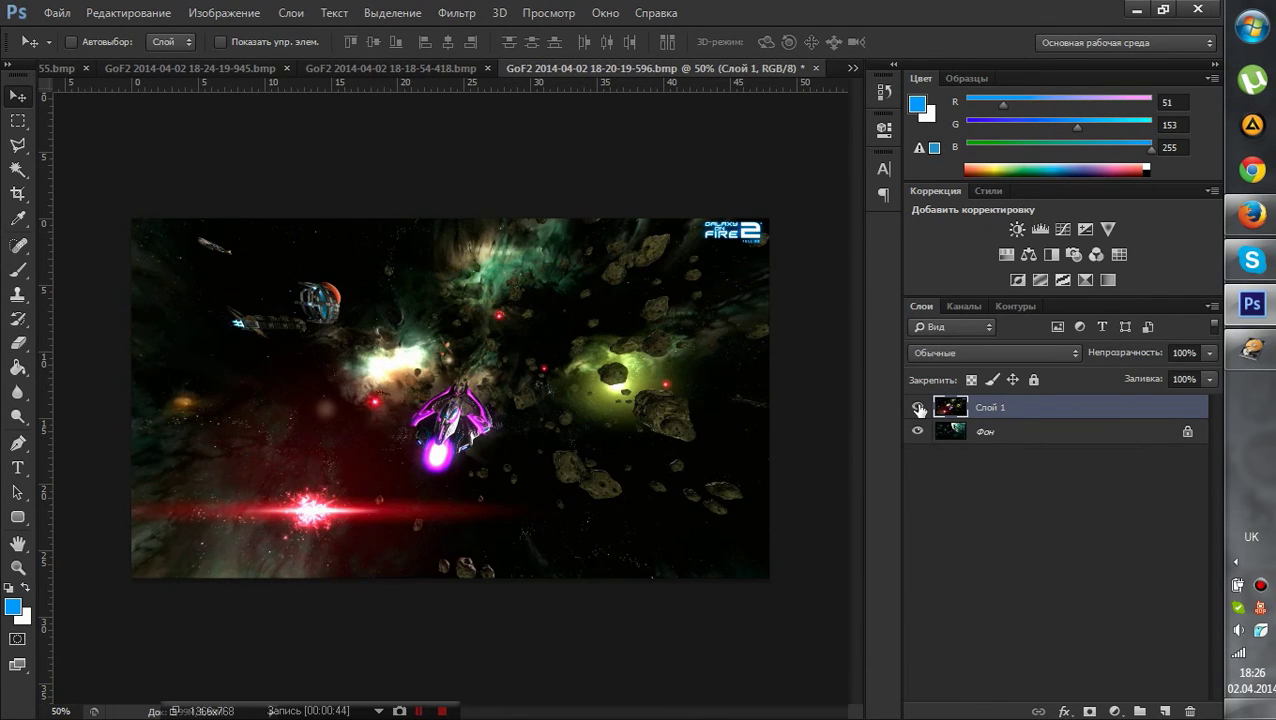
{"action": "left_click", "coordinate": [919, 408]}
{"action": "left_click", "coordinate": [919, 408]}
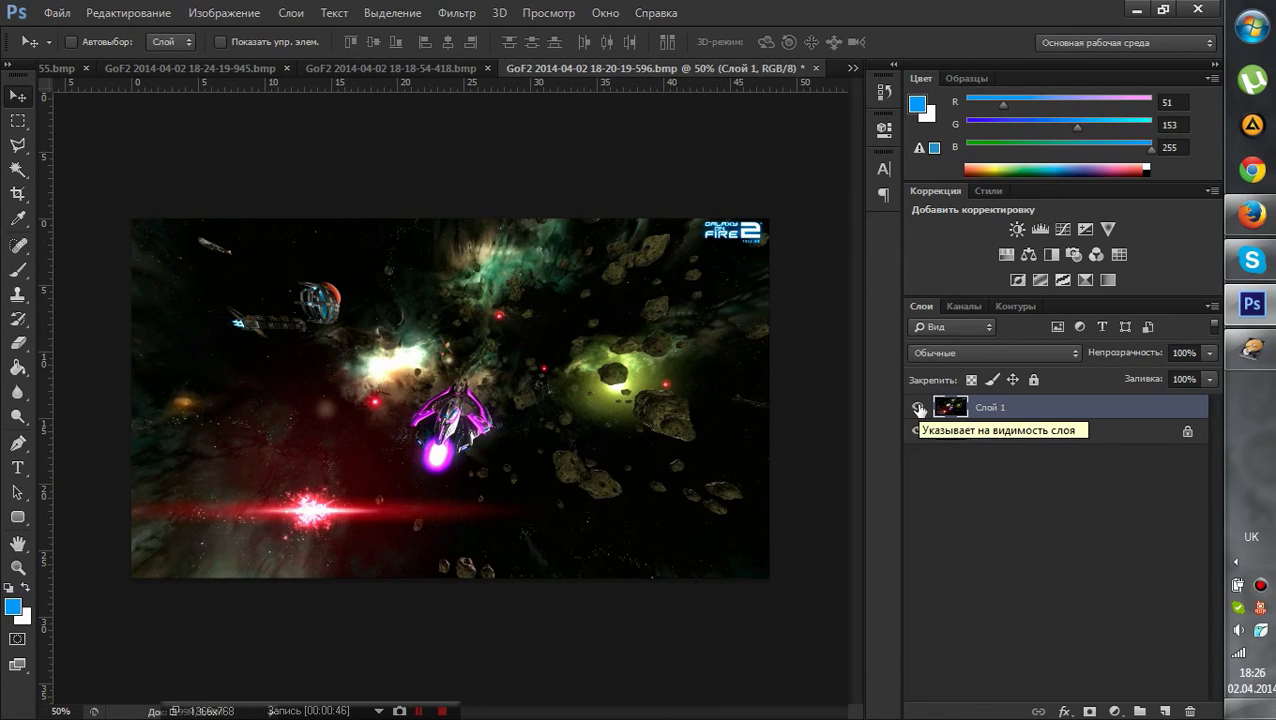
{"action": "left_click", "coordinate": [919, 408]}
- Close the 18-23-06-455, 18-24-19-945 and 18-18-54-418 documents without saving, keeping only the two-layer 18-20-19-596 document open
{"action": "left_click", "coordinate": [81, 71]}
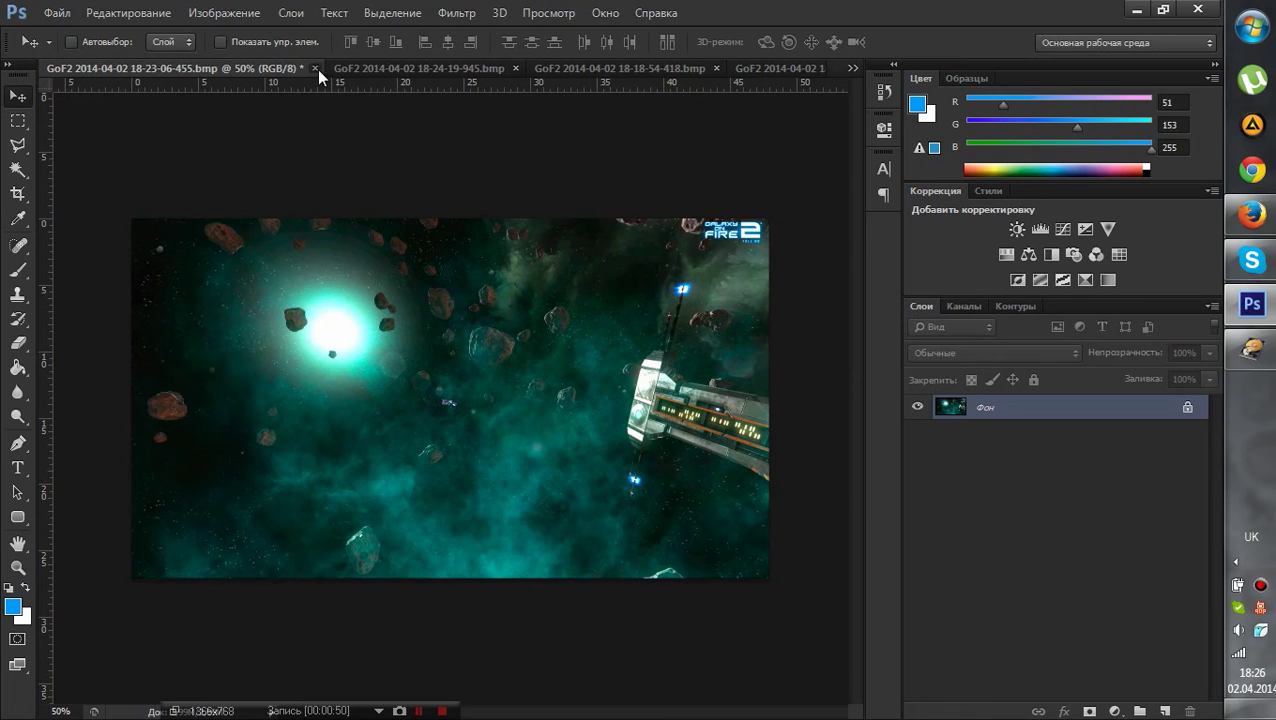
{"action": "left_click", "coordinate": [316, 68]}
{"action": "left_click", "coordinate": [193, 68]}
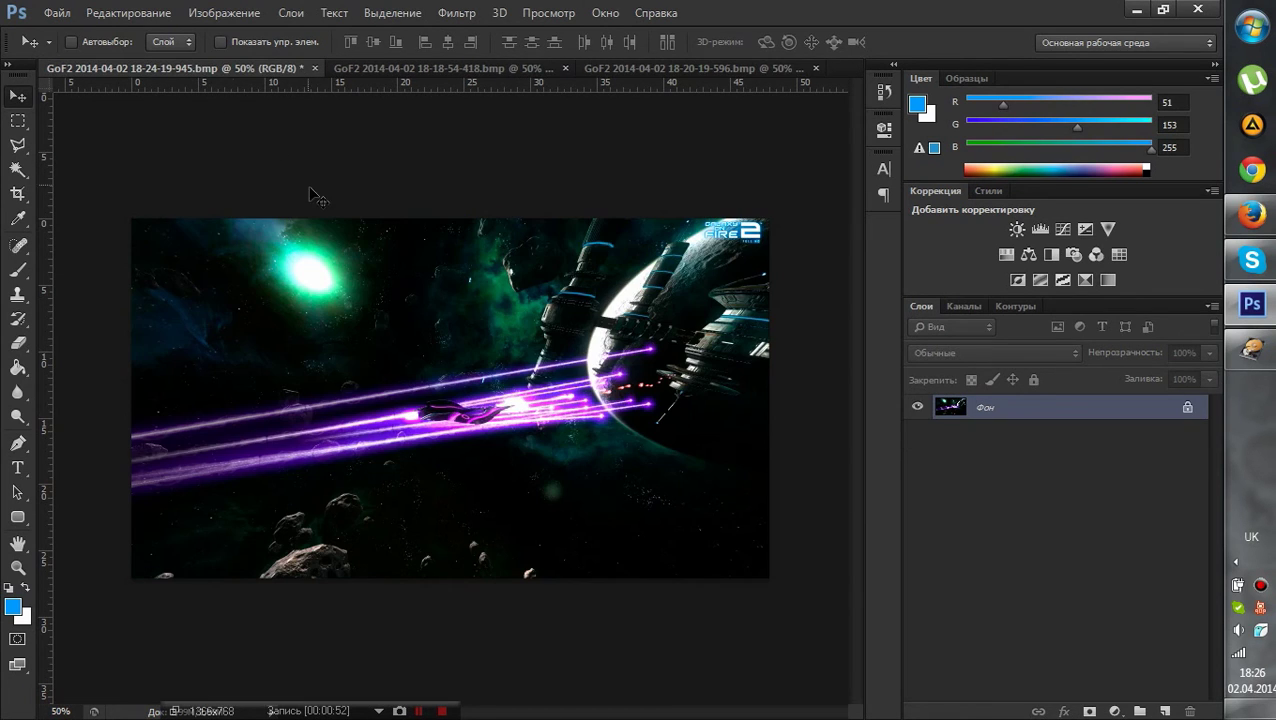
{"action": "left_click", "coordinate": [315, 69]}
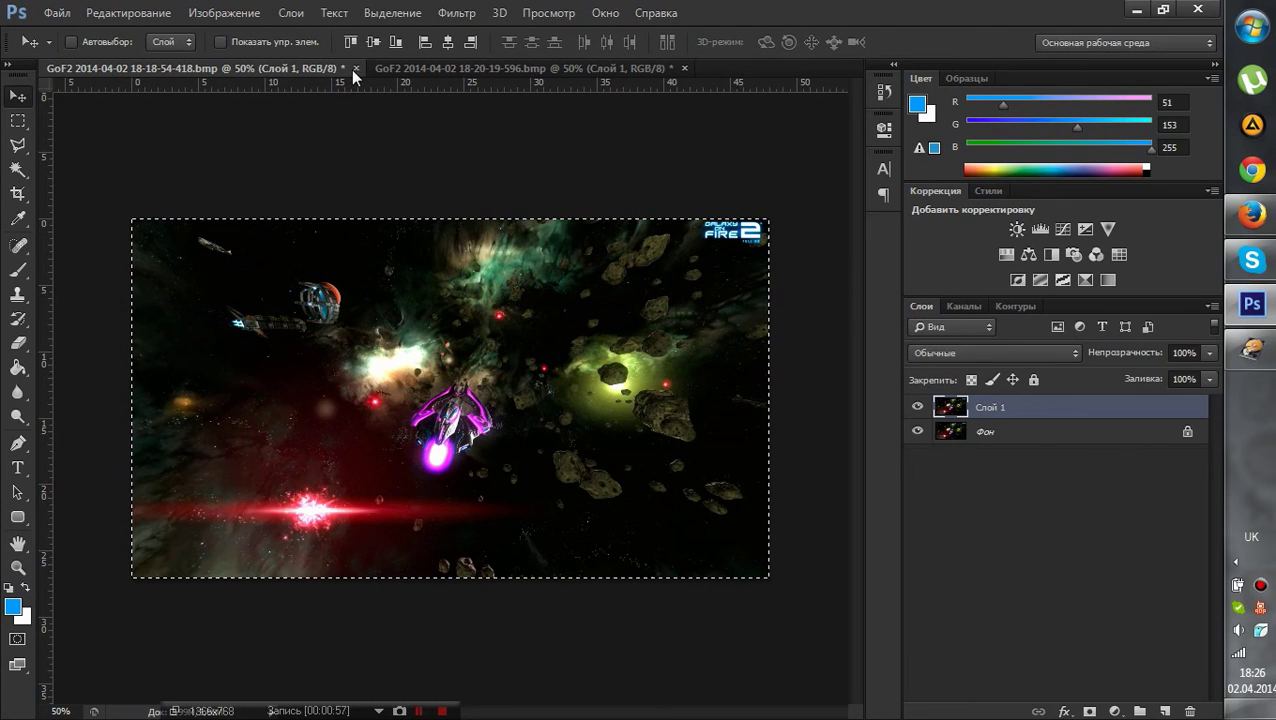
{"action": "left_click", "coordinate": [355, 68]}
{"action": "left_click", "coordinate": [614, 289]}
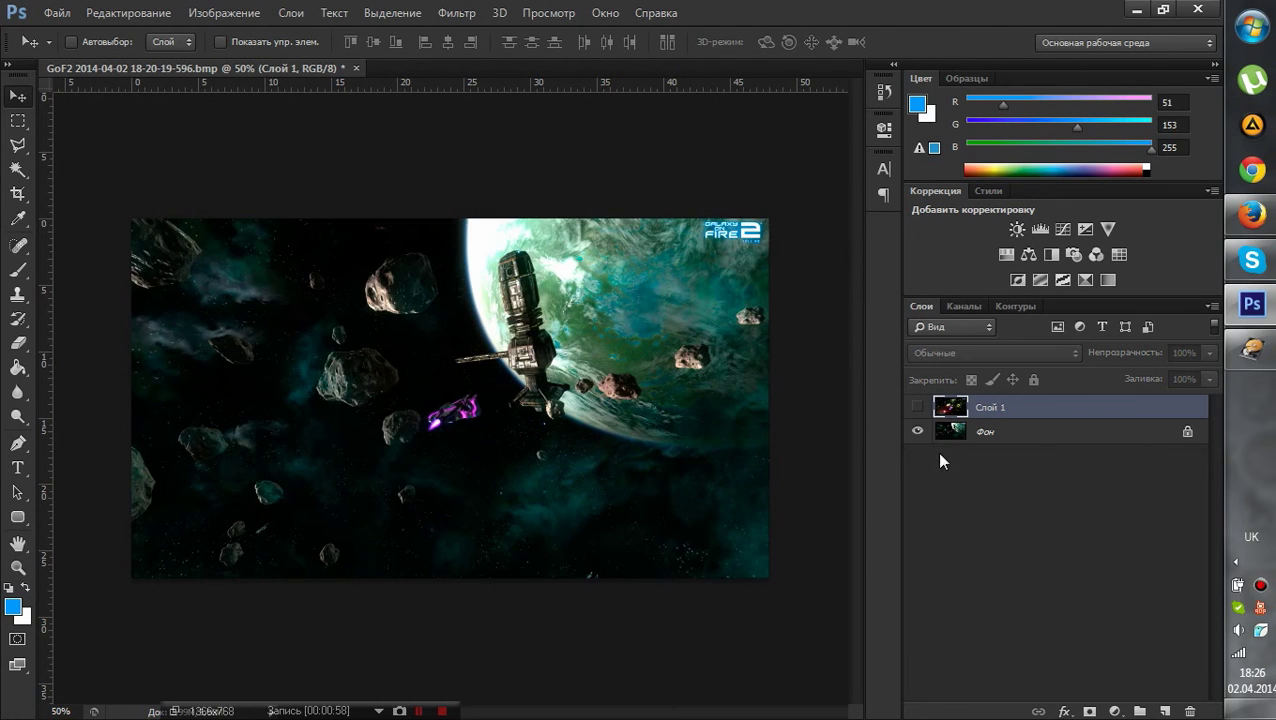
- Switch Слой 1 on and off to compare both scenes, leaving the layer with the purple ship and red explosion visible
{"action": "left_click", "coordinate": [918, 412]}
{"action": "left_click", "coordinate": [918, 412]}
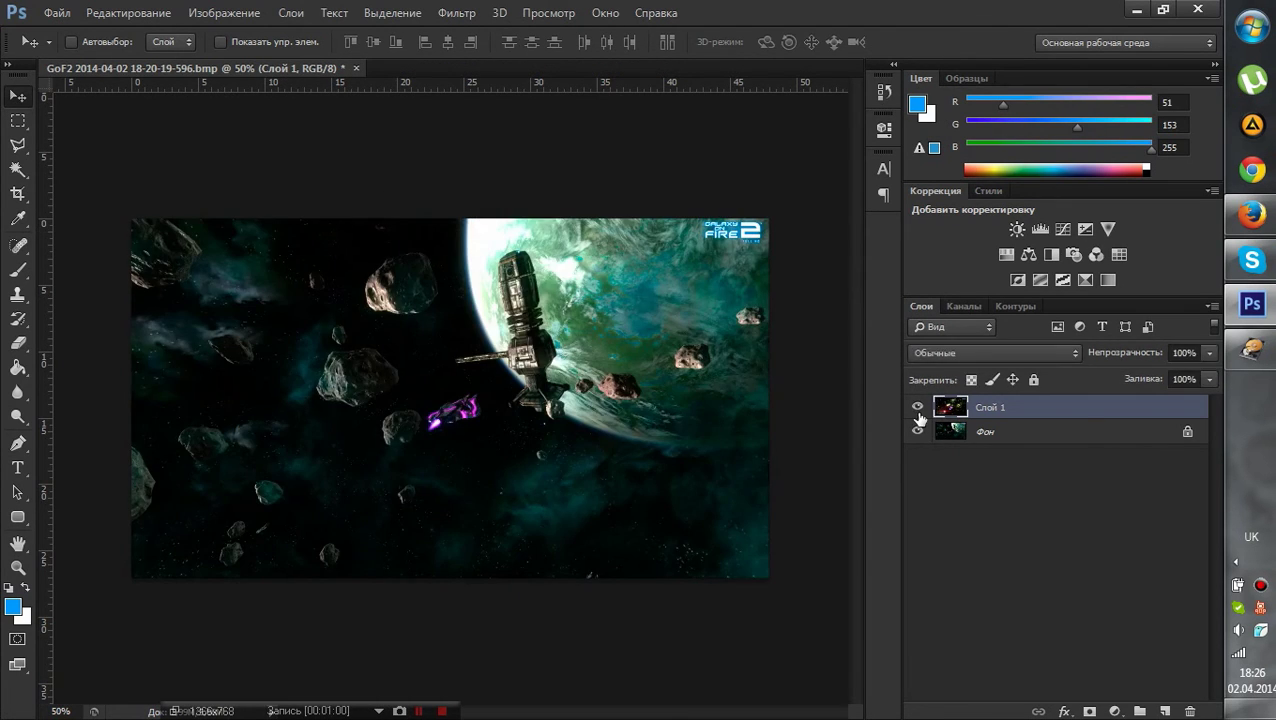
{"action": "left_click", "coordinate": [918, 412]}
{"action": "left_click", "coordinate": [918, 412]}
{"action": "left_click", "coordinate": [918, 412]}
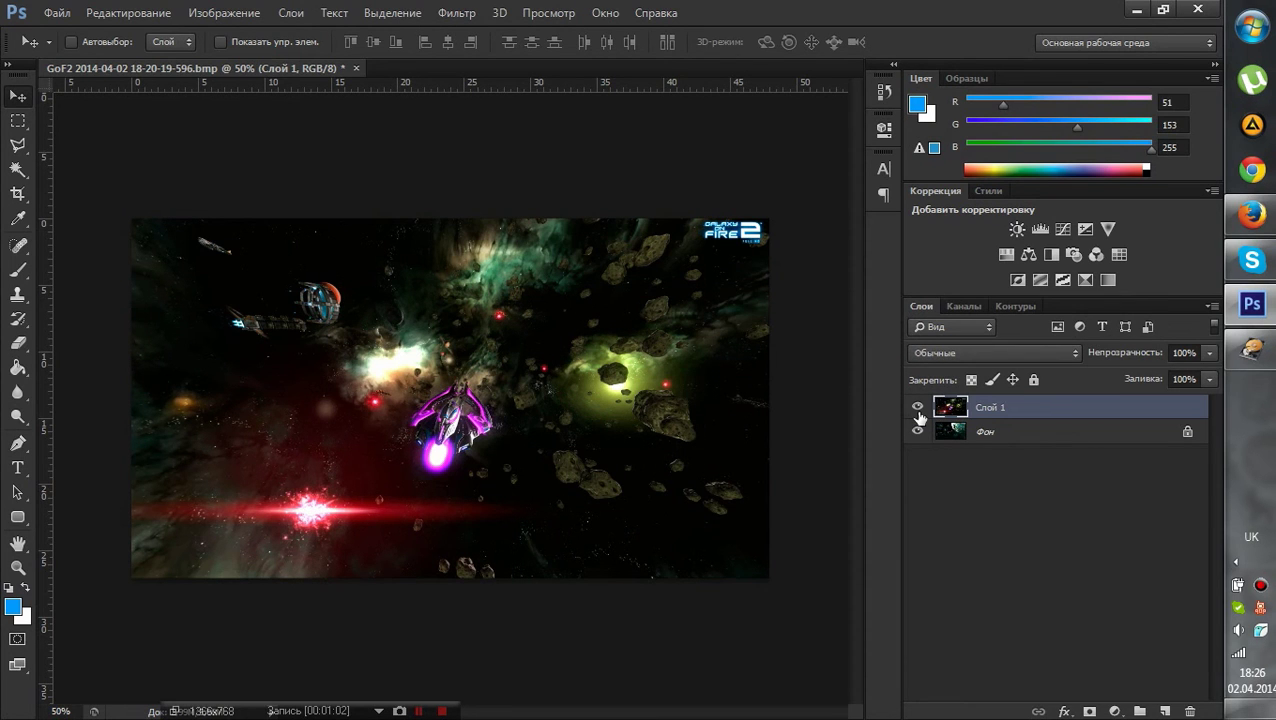
{"action": "mouse_move", "coordinate": [922, 431]}
{"action": "left_mouse_down"}
{"action": "mouse_move", "coordinate": [920, 410]}
{"action": "mouse_move", "coordinate": [918, 428]}
{"action": "left_mouse_up"}
{"action": "left_click", "coordinate": [918, 408]}
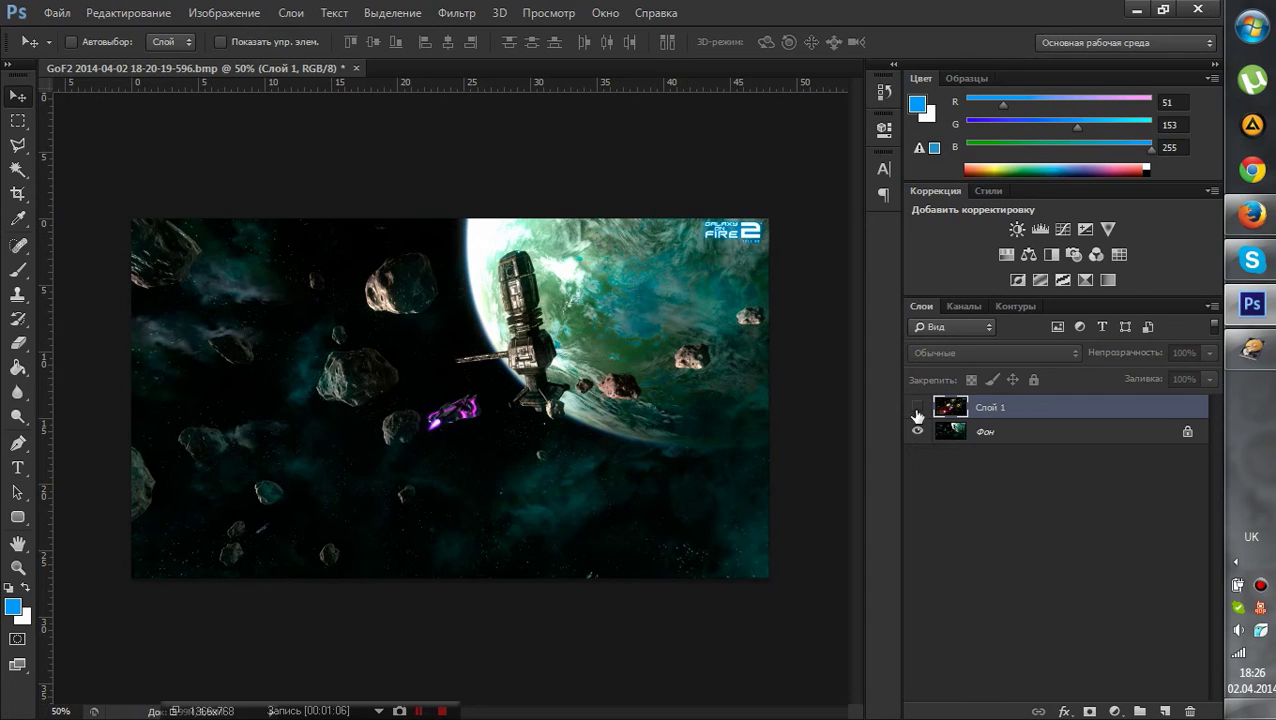
{"action": "left_click", "coordinate": [918, 410]}
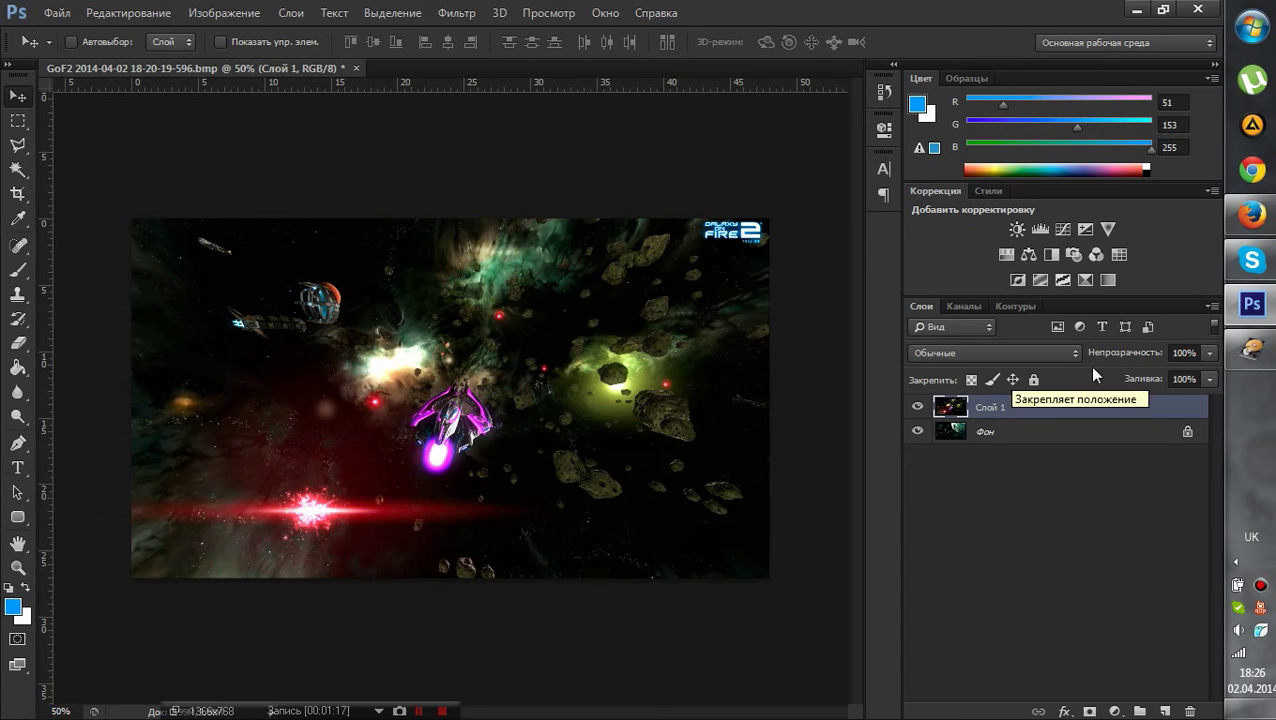
- Examine the existing Ballpoint Universe thumbnails in the Канал folder on drive F:, and return to the Photoshop document
{"action": "left_click", "coordinate": [1270, 356]}
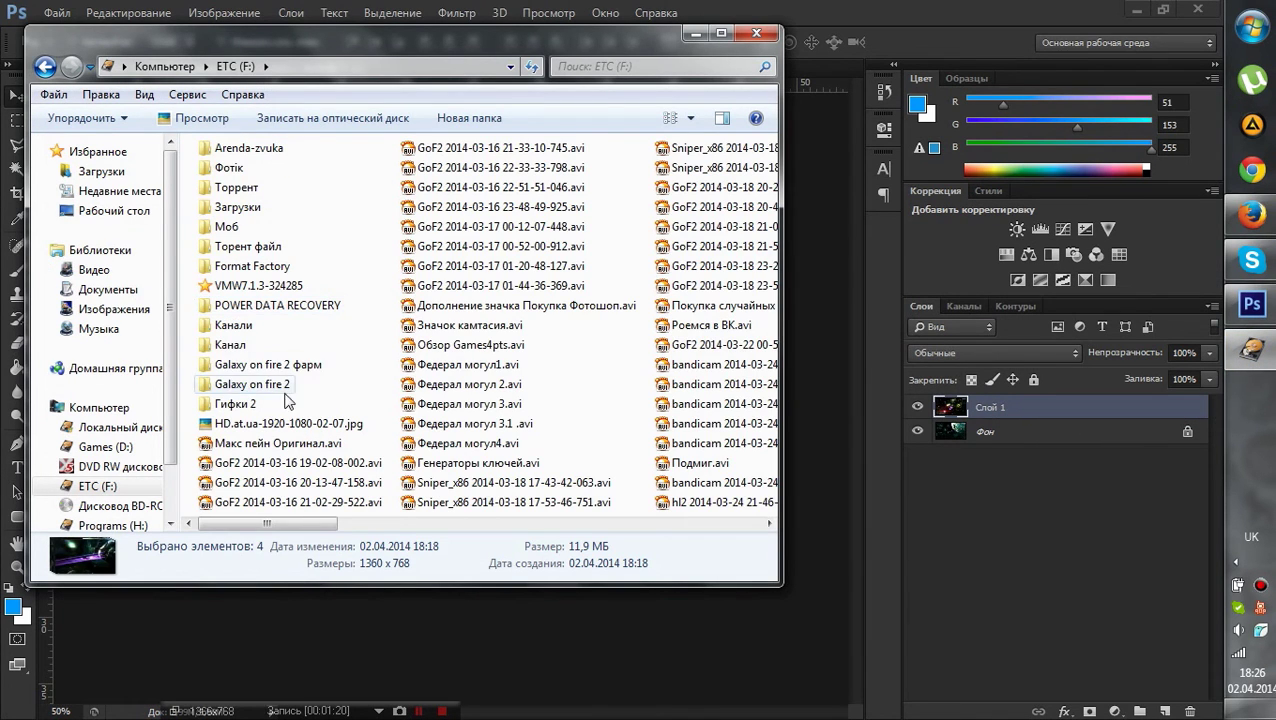
{"action": "double_click", "coordinate": [230, 344]}
{"action": "double_click", "coordinate": [262, 150]}
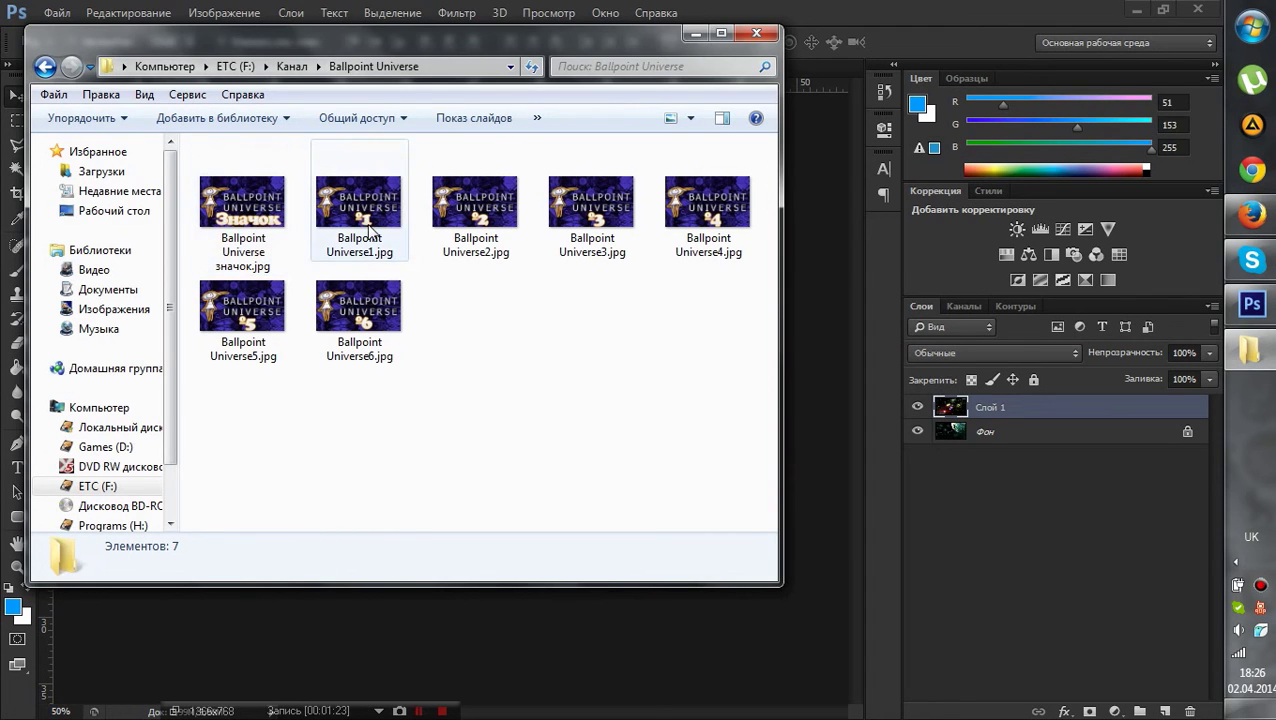
{"action": "left_click", "coordinate": [45, 66]}
{"action": "left_click", "coordinate": [826, 336]}
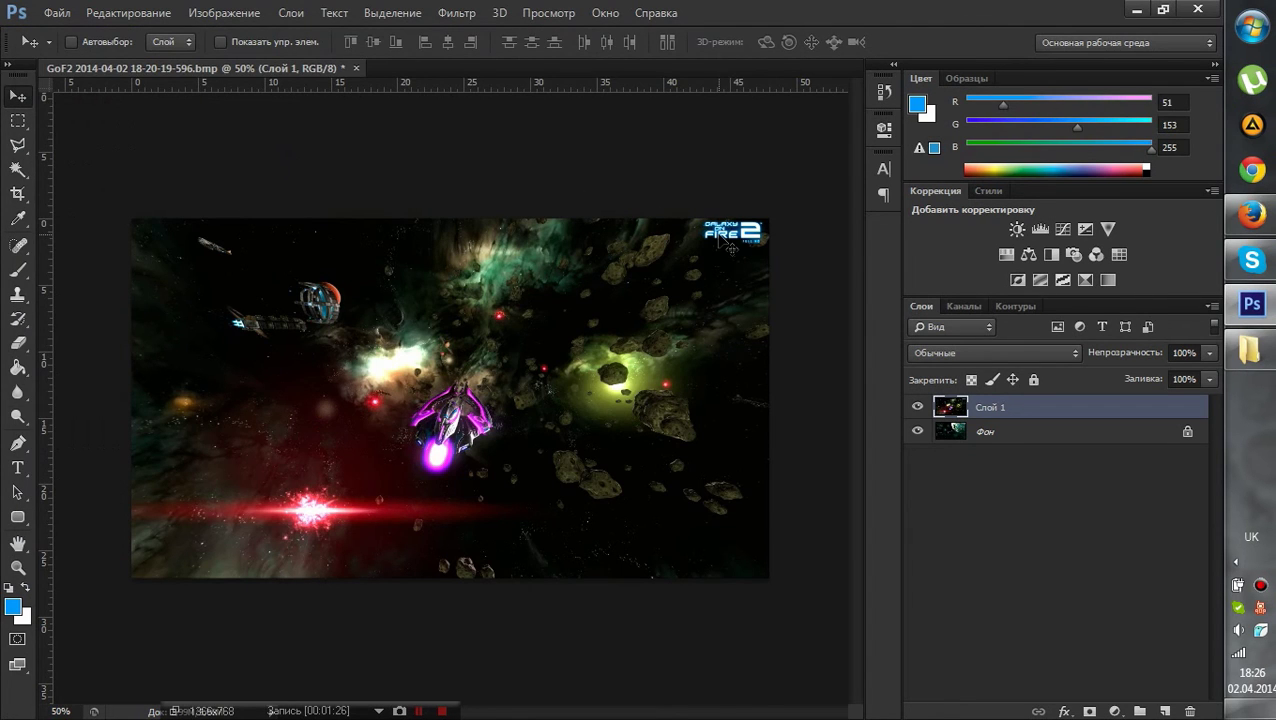
- Switch to Firefox and change the Google Images search from ships to "galaxy on fire 2logo"
{"action": "left_click", "coordinate": [1249, 220]}
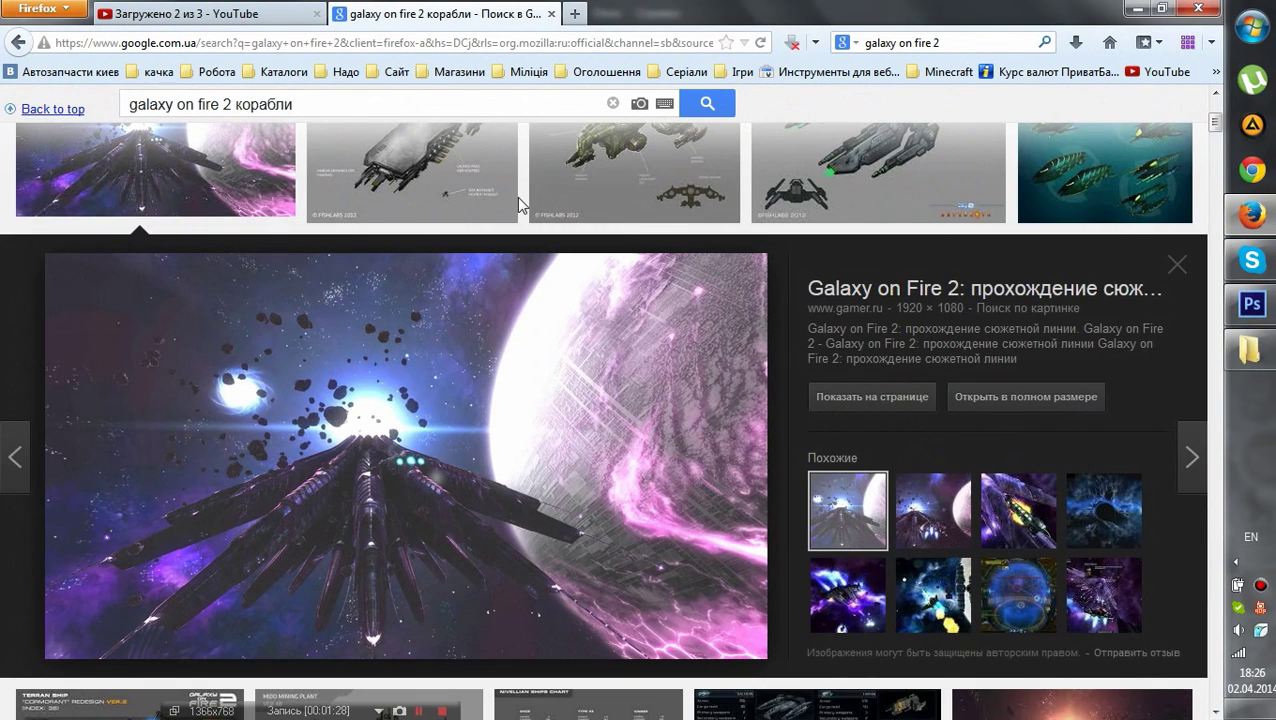
{"action": "scroll", "coordinate": [519, 205], "scroll_direction": "up", "scroll_amount": 3}
{"action": "left_click", "coordinate": [308, 92]}
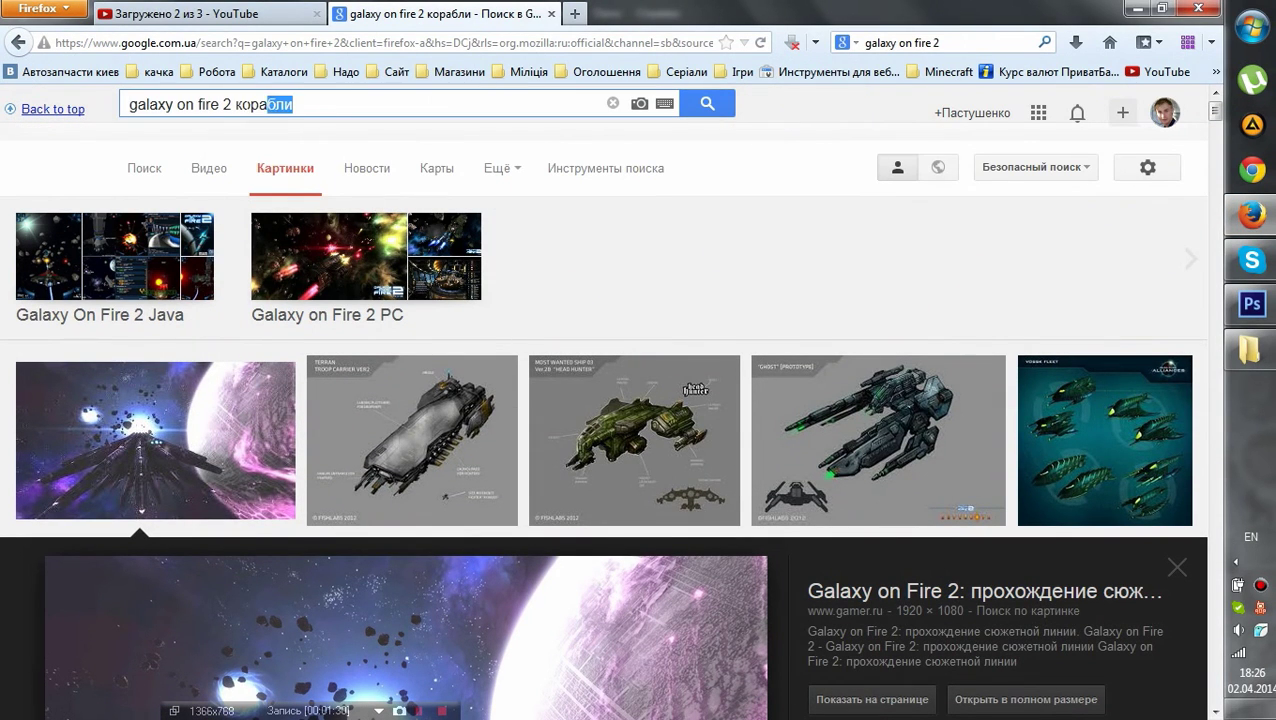
{"action": "key", "text": "shift+Left"}
{"action": "key", "text": "shift+Left"}
{"action": "key", "text": "shift+Left"}
{"action": "key", "text": "shift+Left"}
{"action": "key", "text": "BackSpace"}
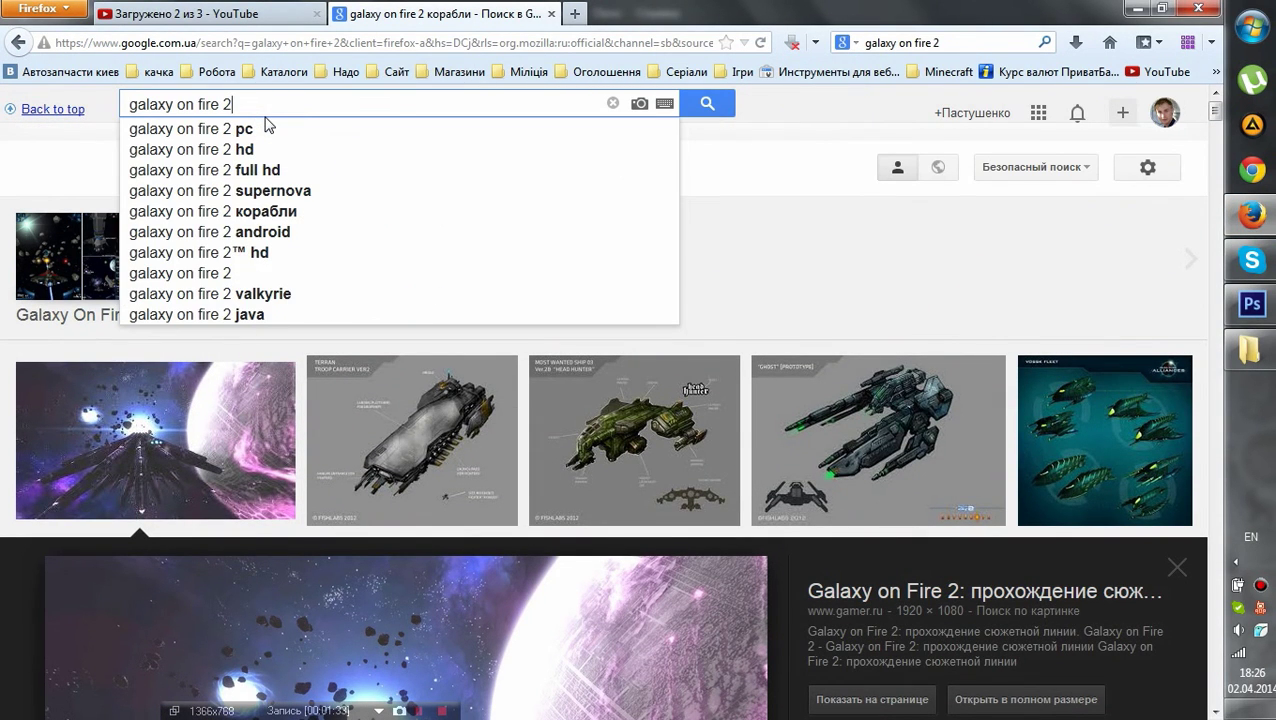
{"action": "type", "text": "logo"}
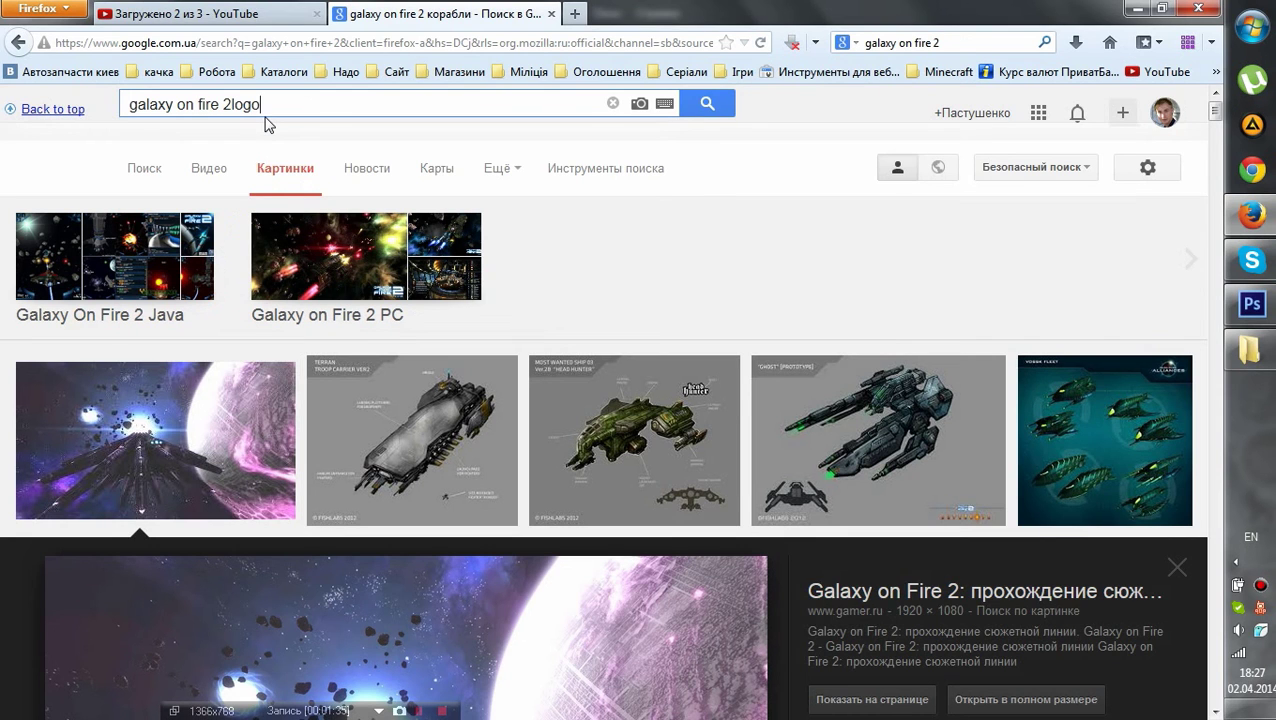
{"action": "key", "text": "Left"}
{"action": "key", "text": "Left"}
{"action": "key", "text": "Left"}
{"action": "key", "text": "Left"}
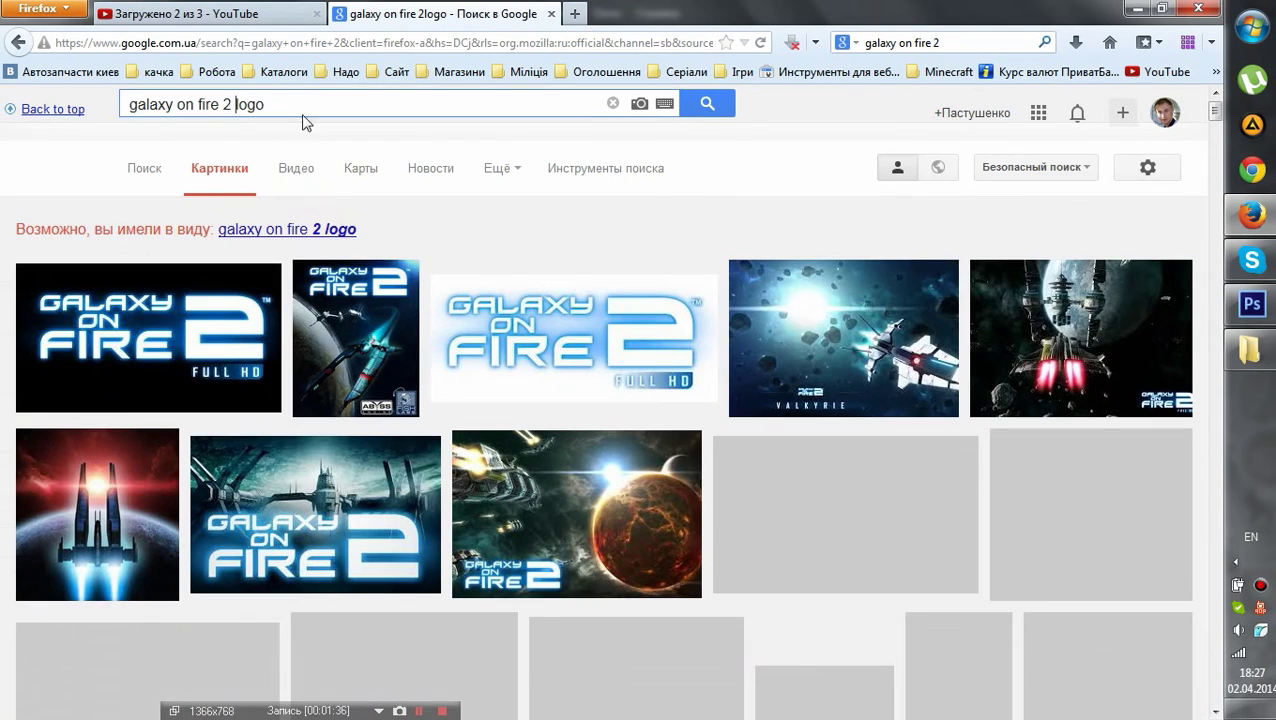
{"action": "key", "text": "BackSpace"}
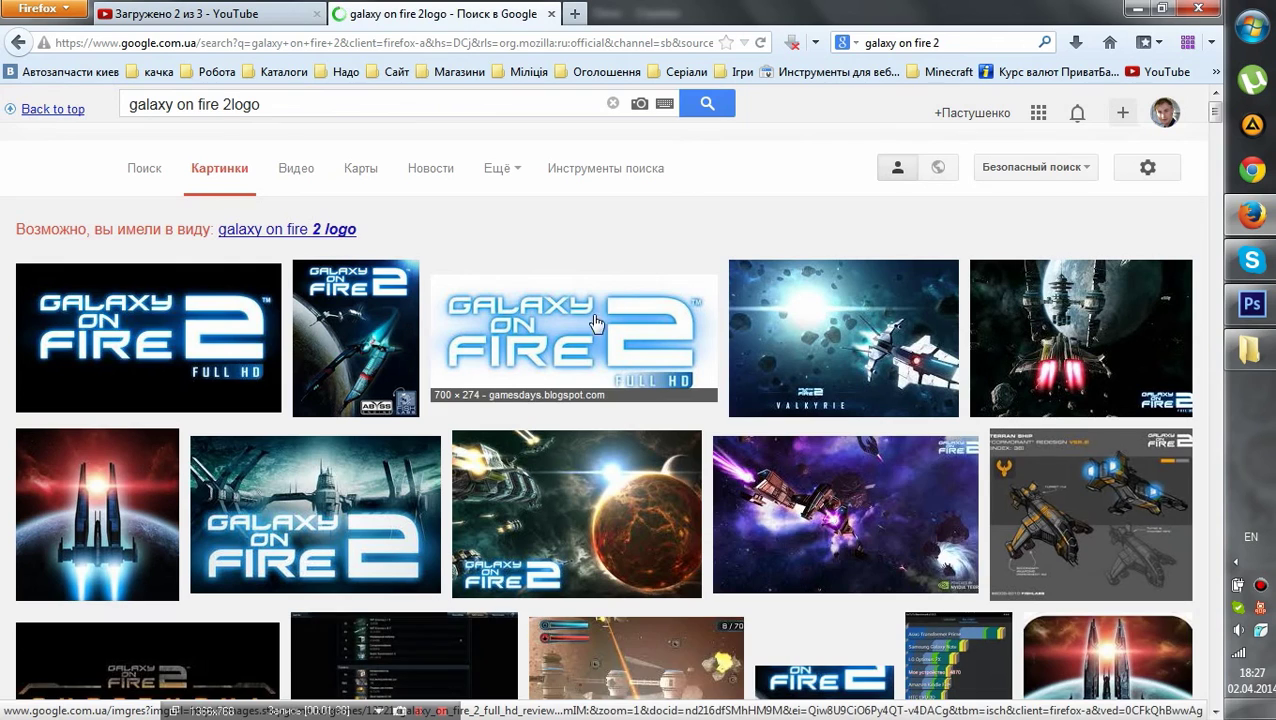
- Preview the white-background and black-background Galaxy on Fire 2 Full HD logos in the image results
{"action": "middle_click", "coordinate": [590, 330]}
{"action": "left_click", "coordinate": [780, 14]}
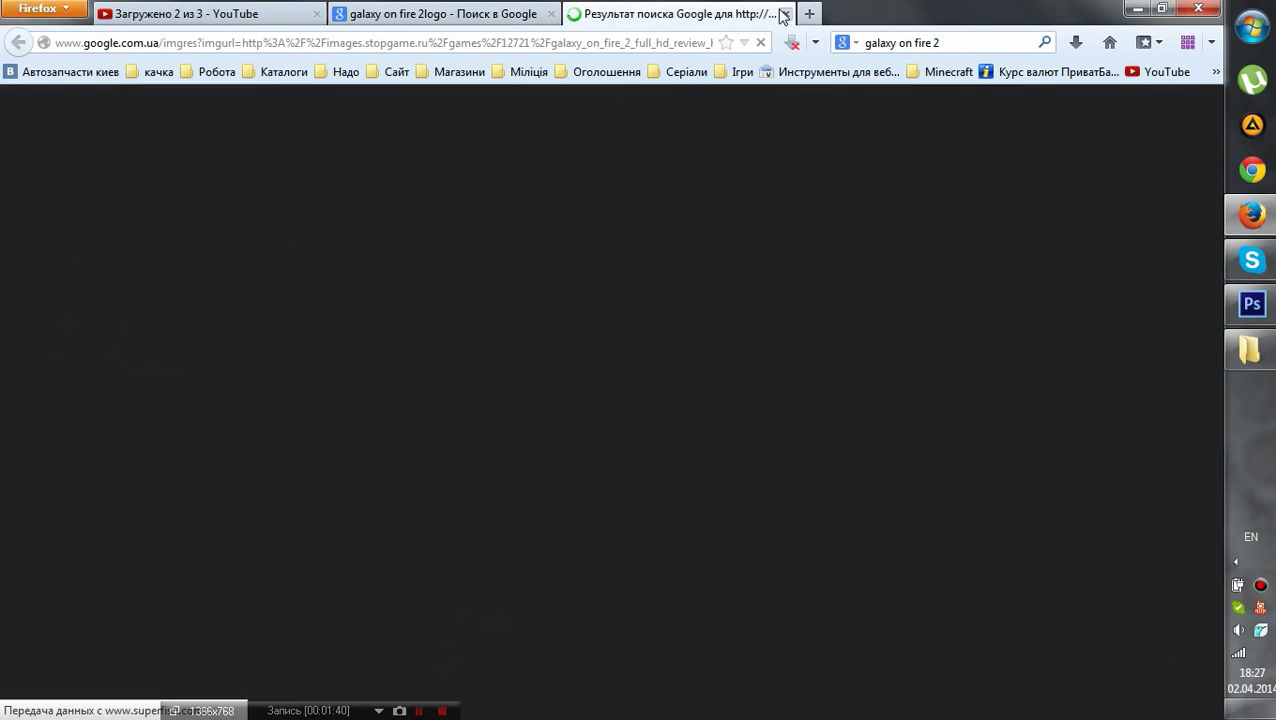
{"action": "left_click", "coordinate": [786, 14]}
{"action": "left_click", "coordinate": [606, 352]}
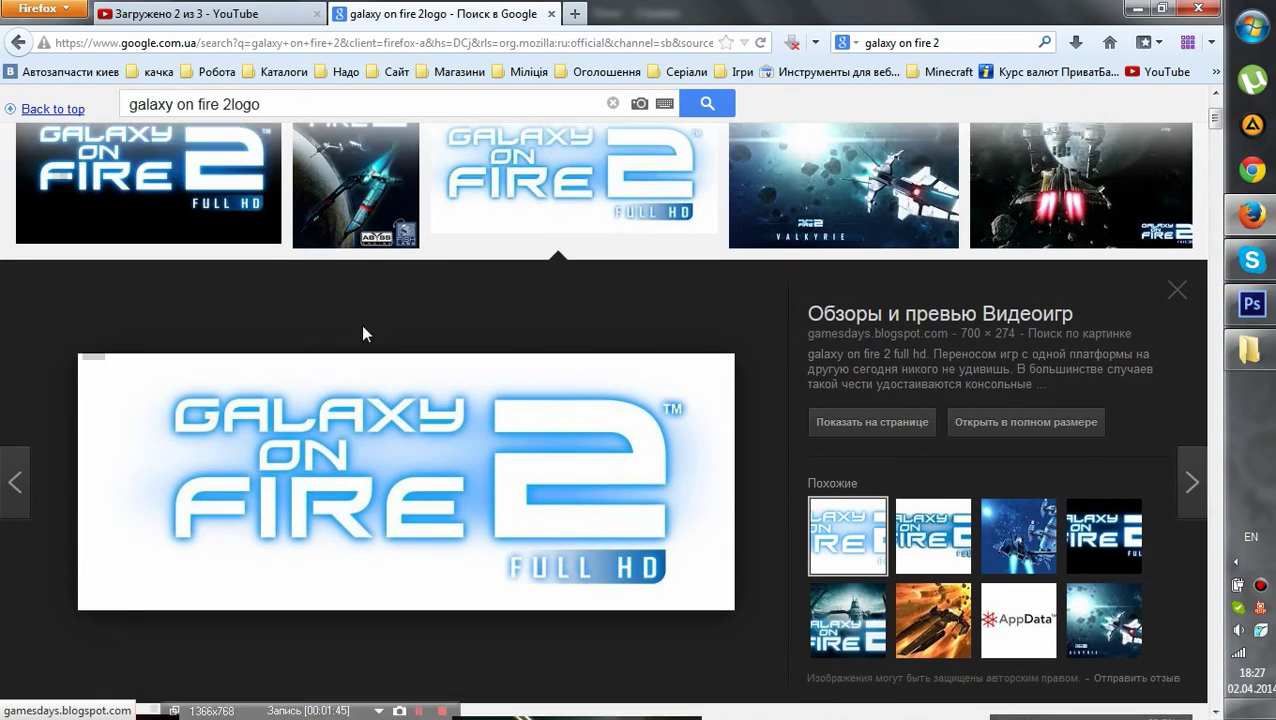
{"action": "scroll", "coordinate": [362, 330], "scroll_direction": "up", "scroll_amount": 1}
{"action": "left_click", "coordinate": [208, 285]}
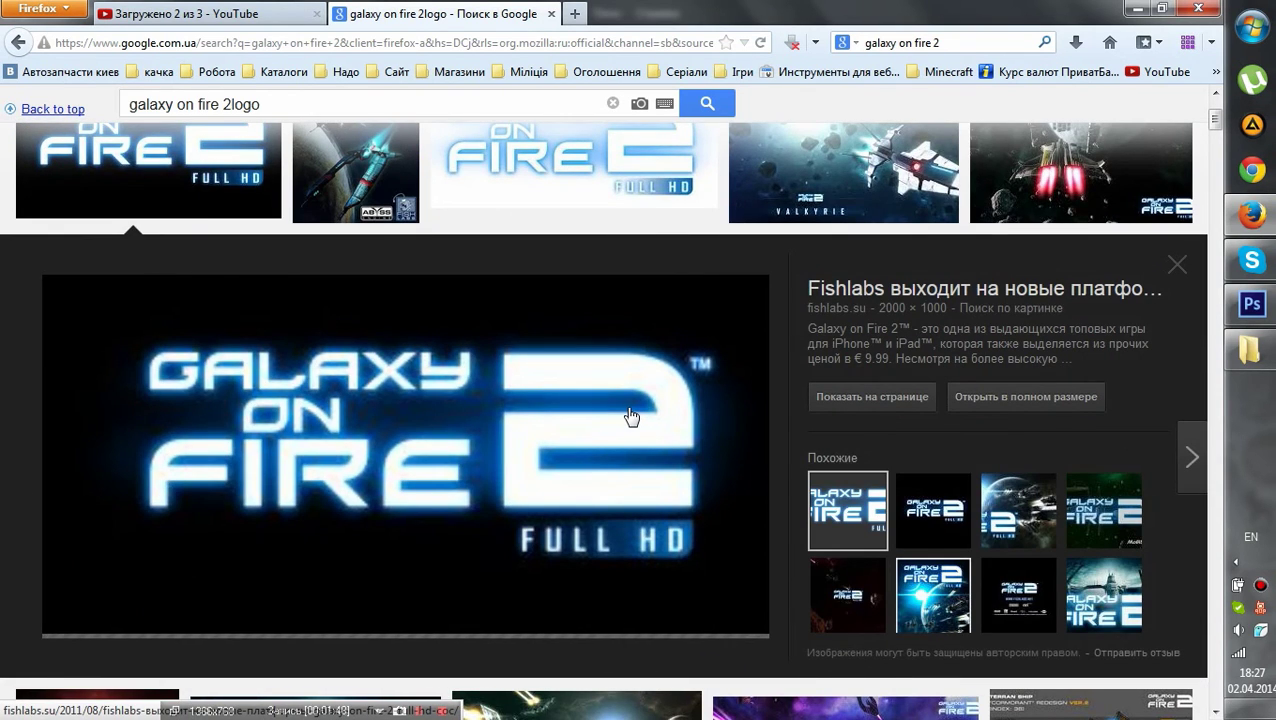
{"action": "scroll", "coordinate": [372, 177], "scroll_direction": "up", "scroll_amount": 3}
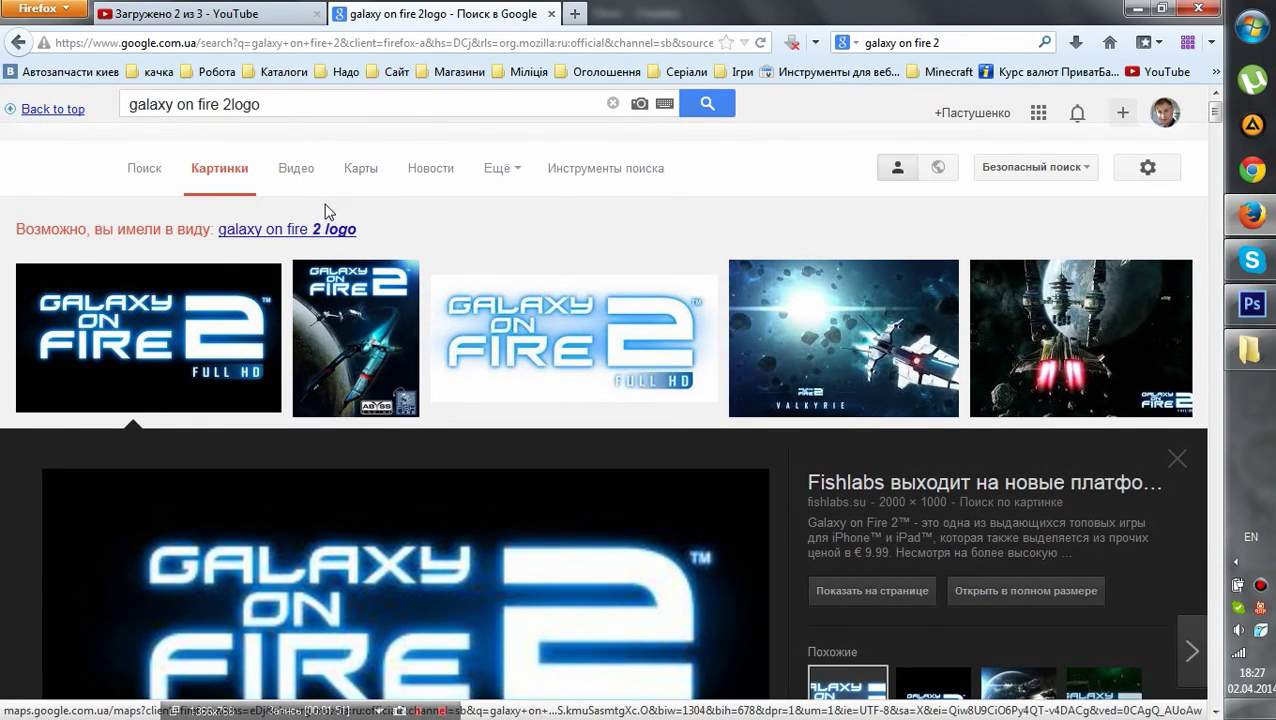
- Rerun the search as "galaxy on fire 2 logo" and save the 2000 × 1000 Fishlabs logo PNG to the desktop
{"action": "left_click", "coordinate": [305, 232]}
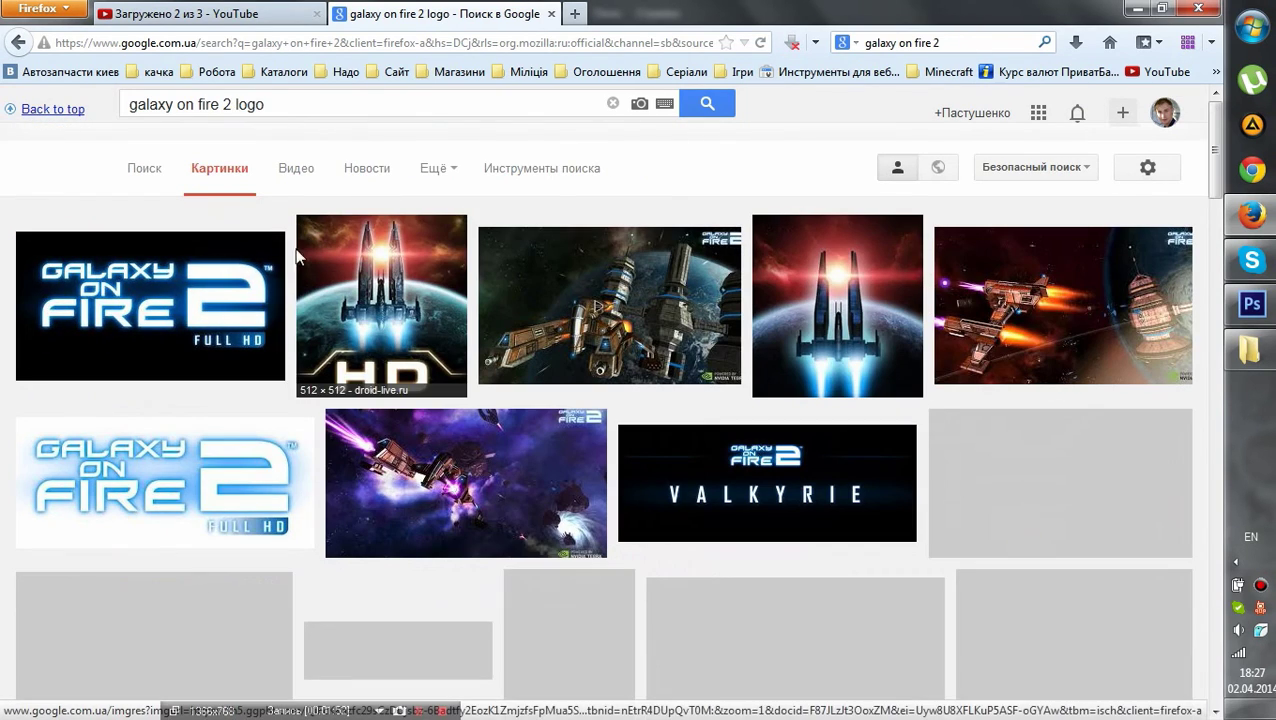
{"action": "left_click", "coordinate": [224, 297]}
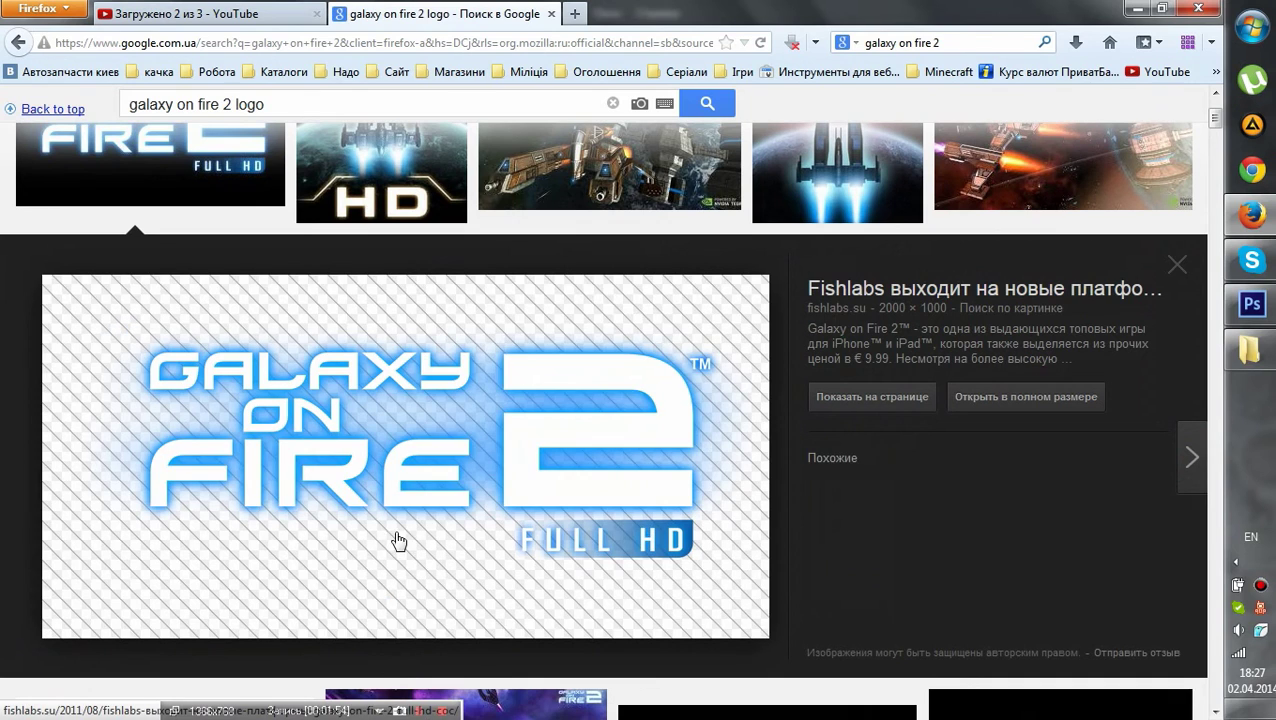
{"action": "right_click", "coordinate": [399, 461]}
{"action": "left_click", "coordinate": [520, 338]}
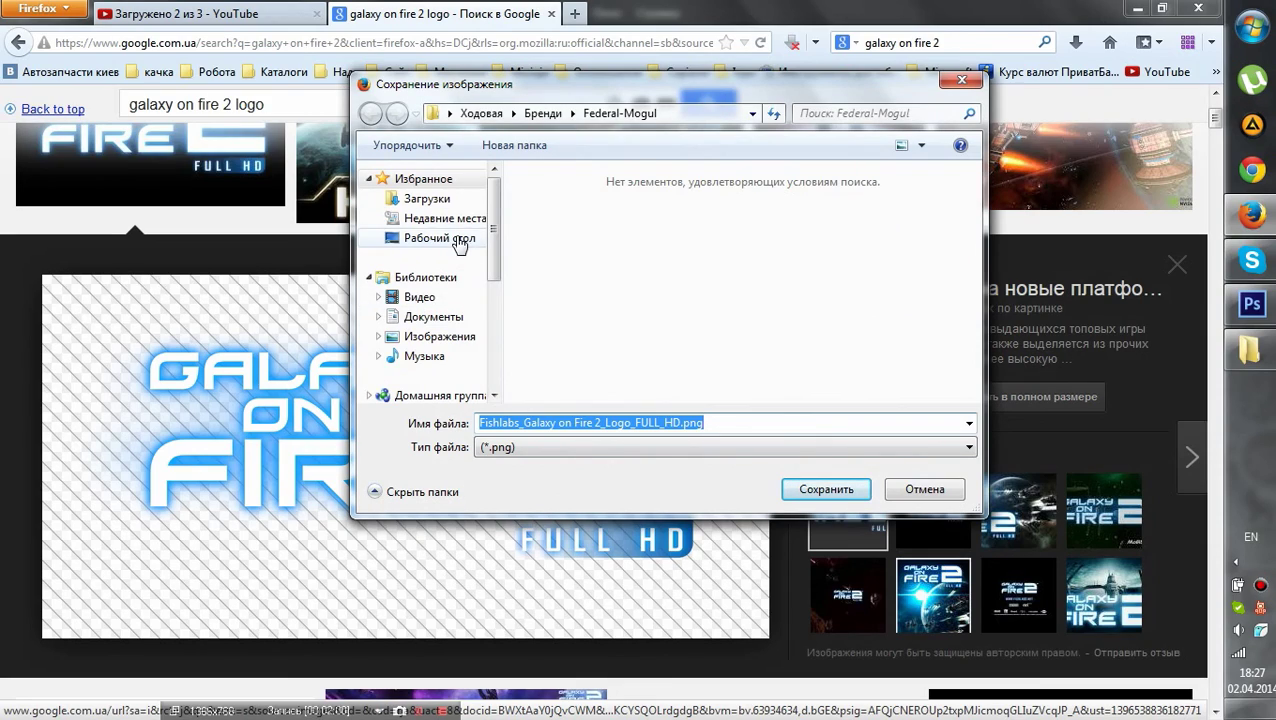
{"action": "left_click", "coordinate": [459, 245]}
{"action": "left_click", "coordinate": [826, 489]}
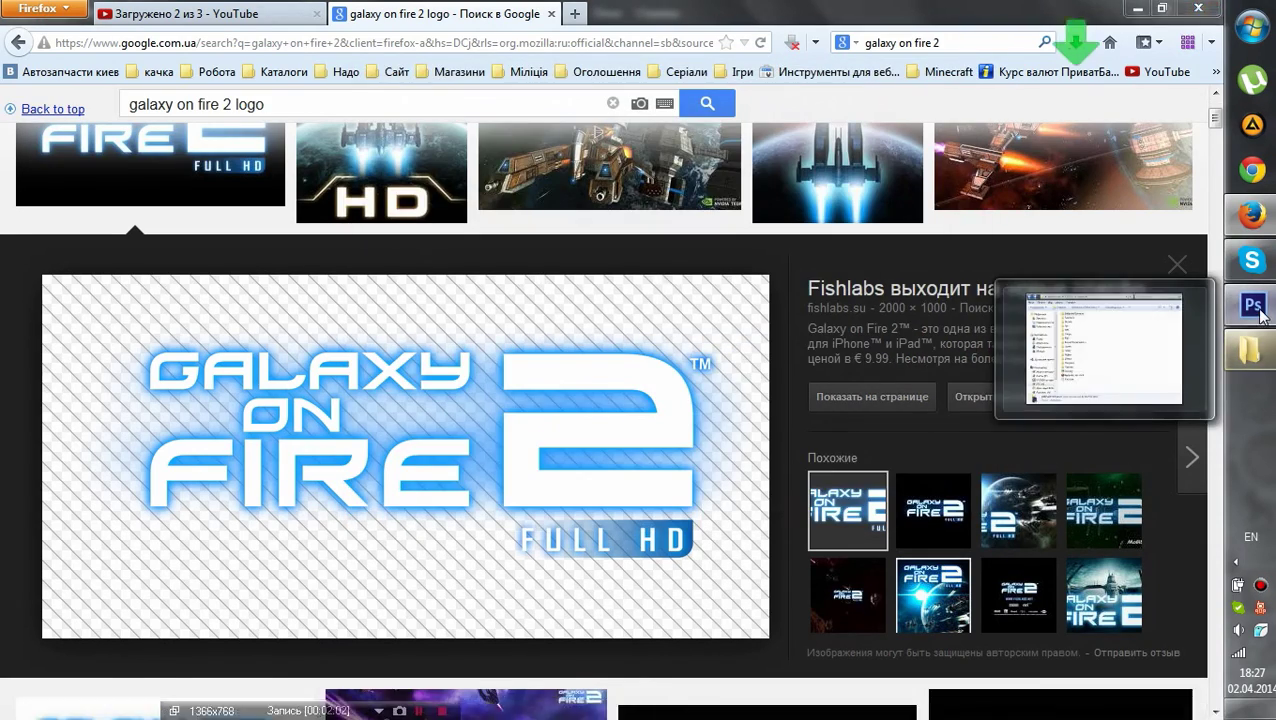
- Place the saved logo PNG from the desktop into the Photoshop document, in the upper-right corner of the image
{"action": "left_click", "coordinate": [1258, 310]}
{"action": "left_click", "coordinate": [1250, 710]}
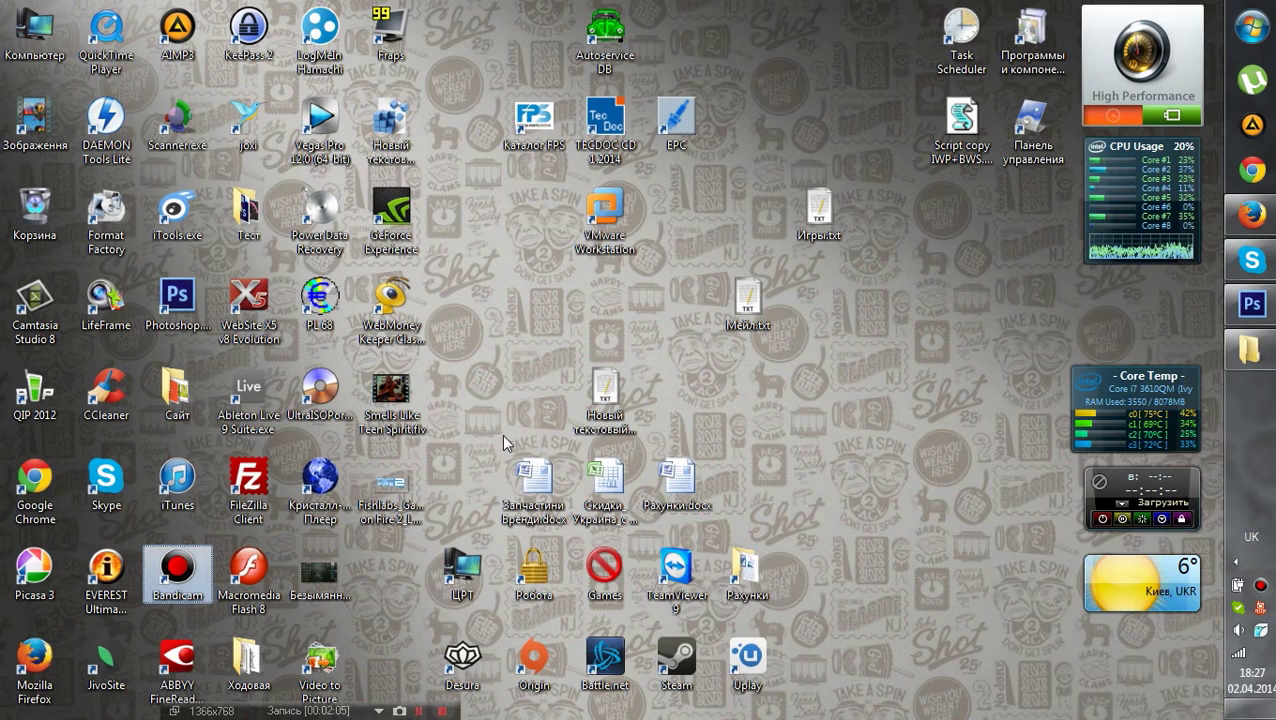
{"action": "left_click_drag", "start_coordinate": [390, 482], "coordinate": [614, 382]}
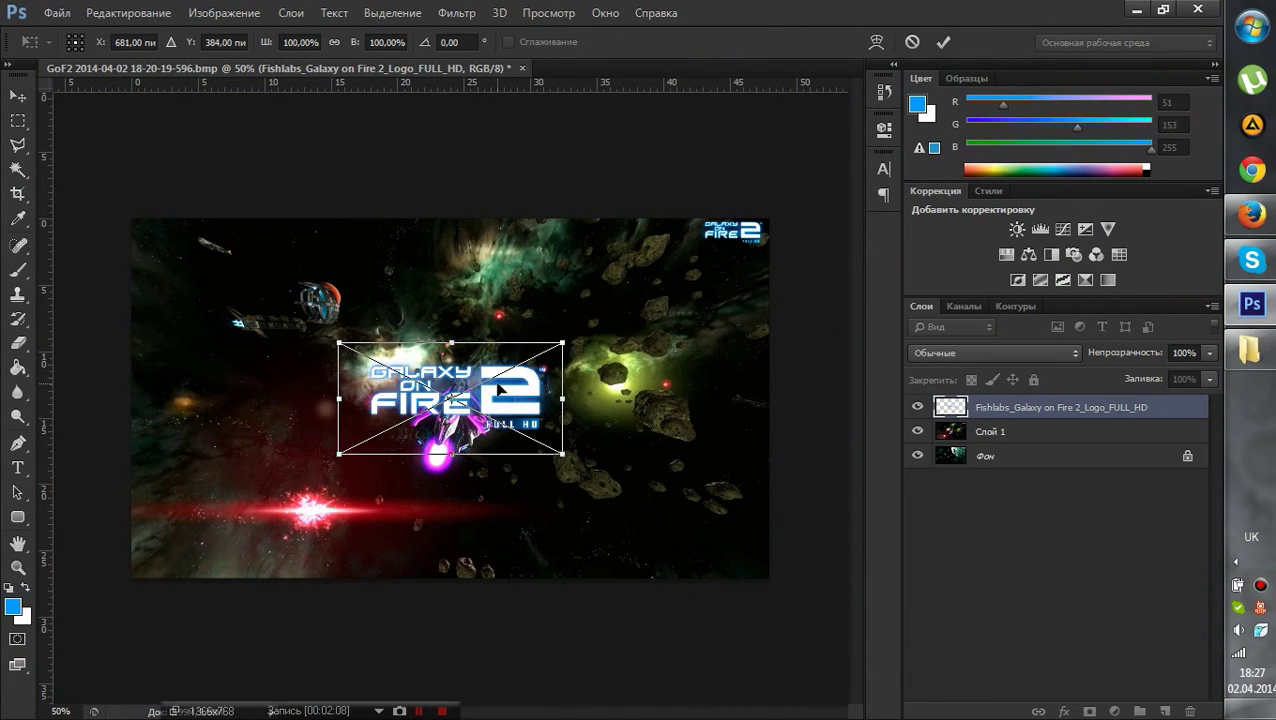
{"action": "left_click_drag", "start_coordinate": [498, 384], "coordinate": [730, 283]}
{"action": "left_click", "coordinate": [6, 103]}
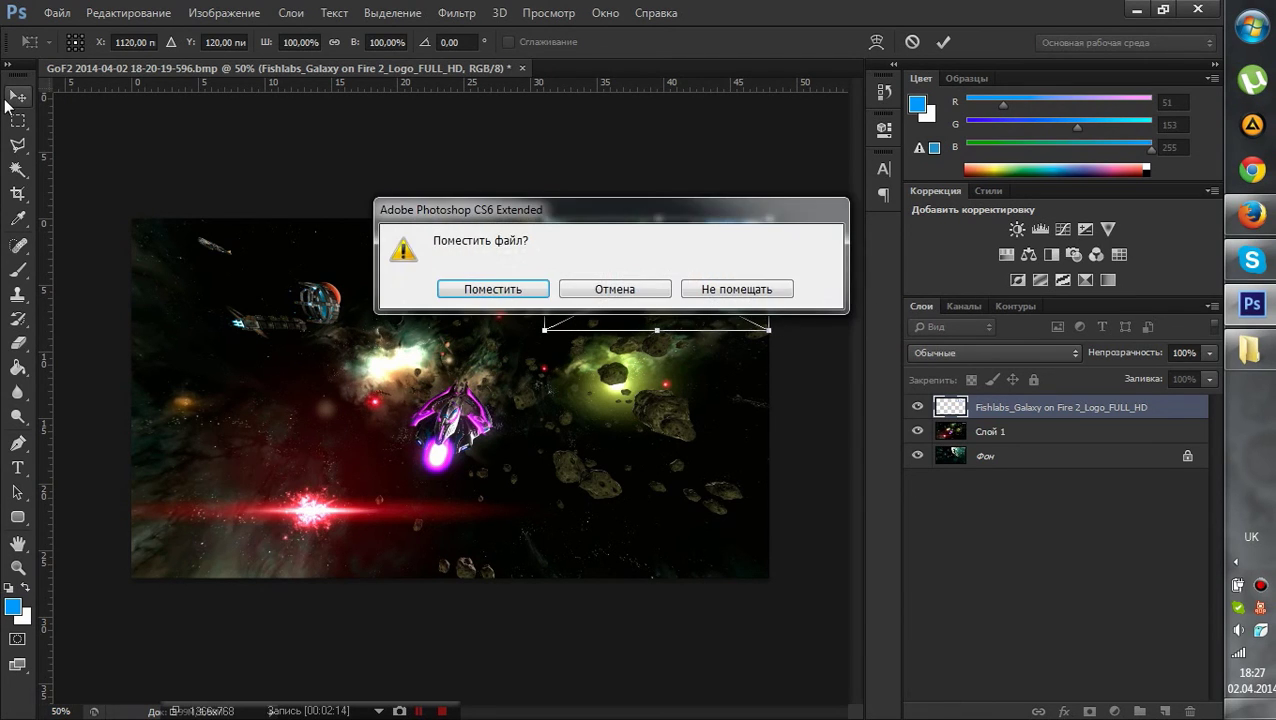
{"action": "left_click", "coordinate": [517, 291]}
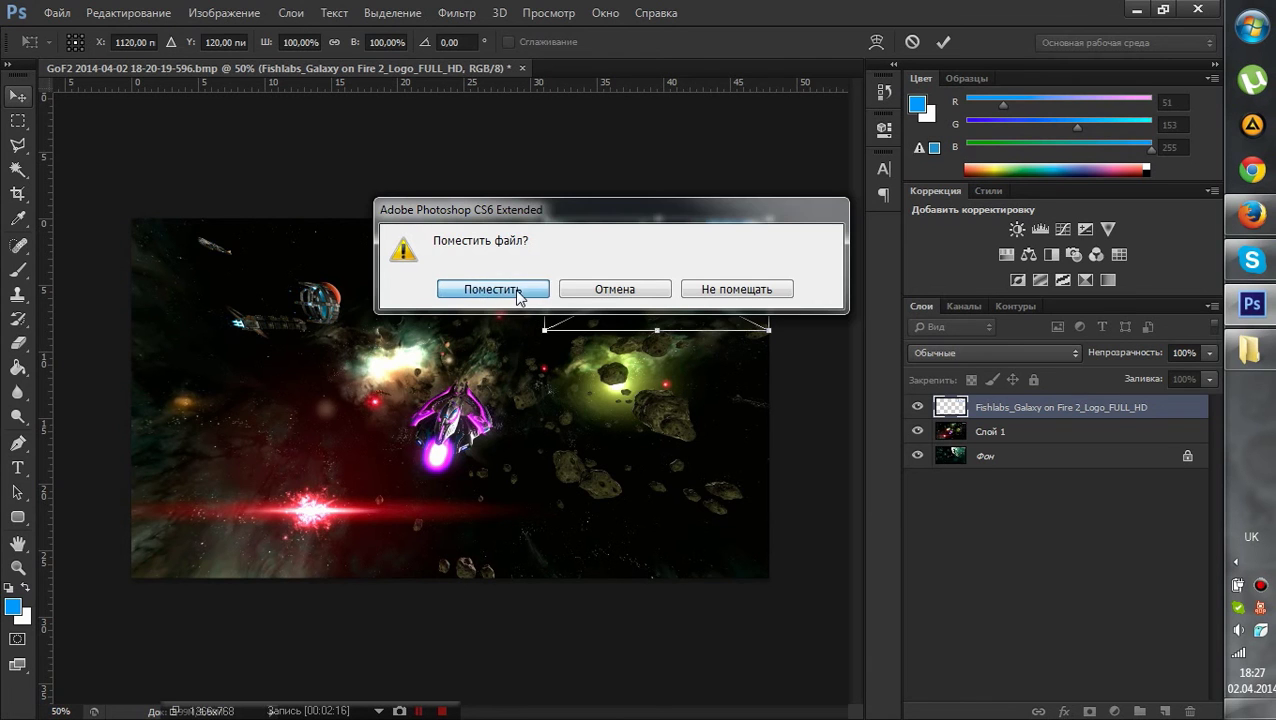
- Hide the placed logo layer and crop the canvas to cut off the small game logo in the image's upper-right corner
{"action": "left_click", "coordinate": [917, 407]}
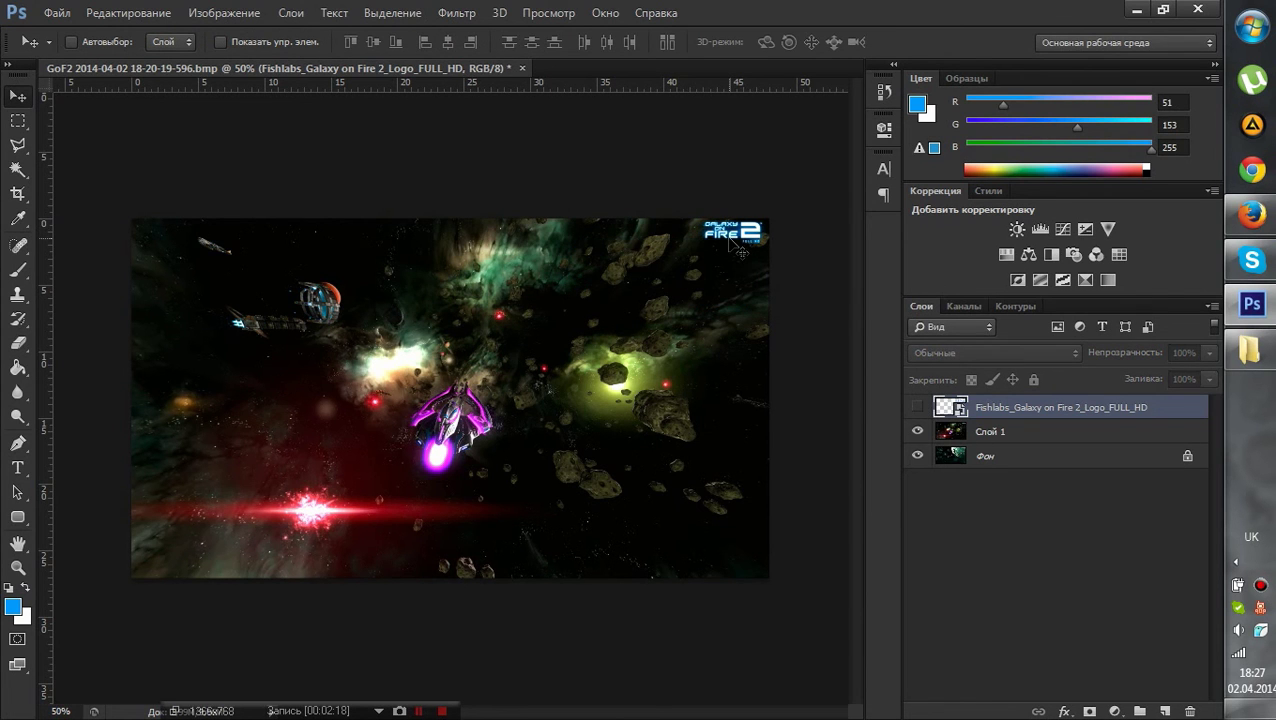
{"action": "scroll", "coordinate": [760, 245], "scroll_direction": "up", "scroll_amount": 8}
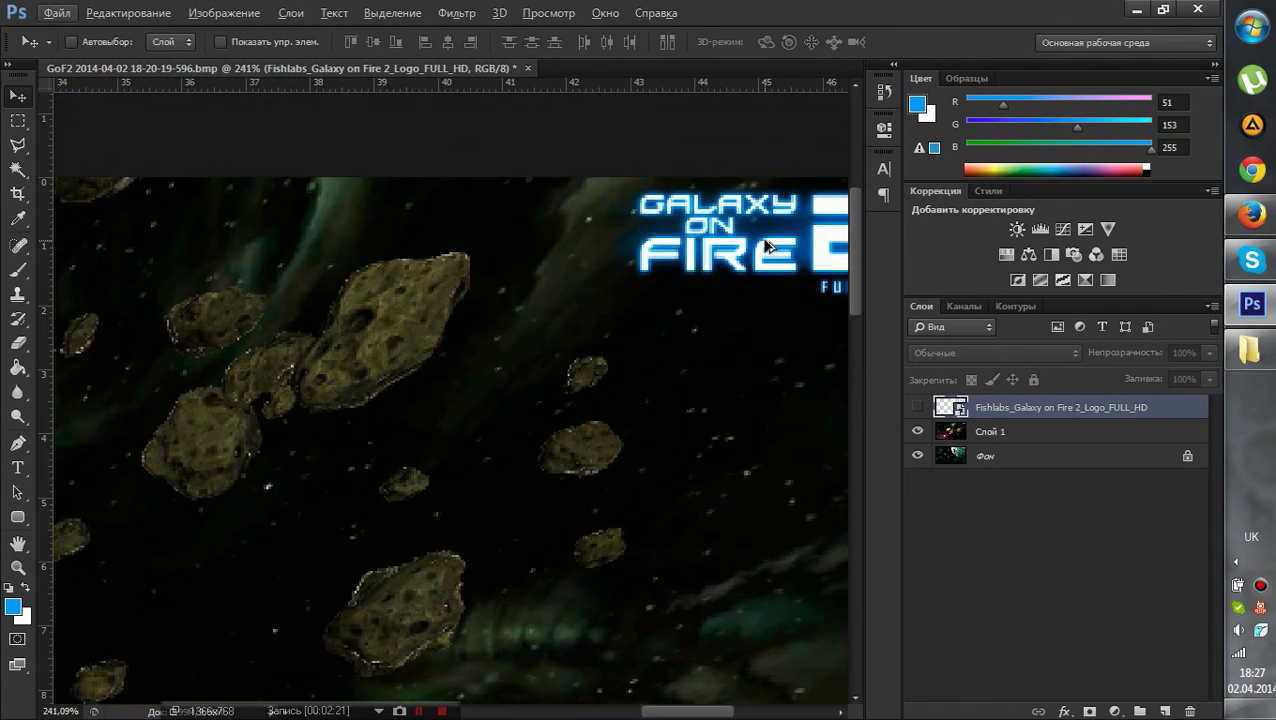
{"action": "scroll", "coordinate": [766, 245], "scroll_direction": "up", "scroll_amount": 2}
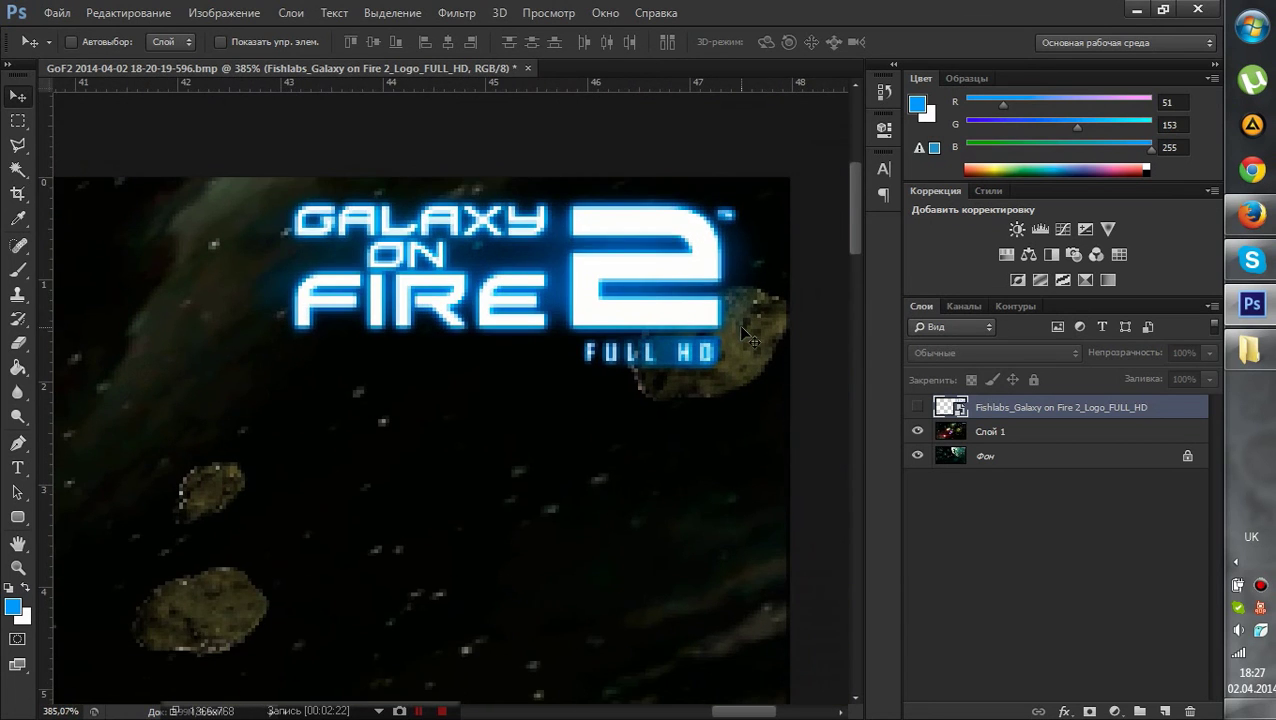
{"action": "scroll", "coordinate": [740, 335], "scroll_direction": "down", "scroll_amount": 2}
{"action": "scroll", "coordinate": [740, 335], "scroll_direction": "down", "scroll_amount": 7}
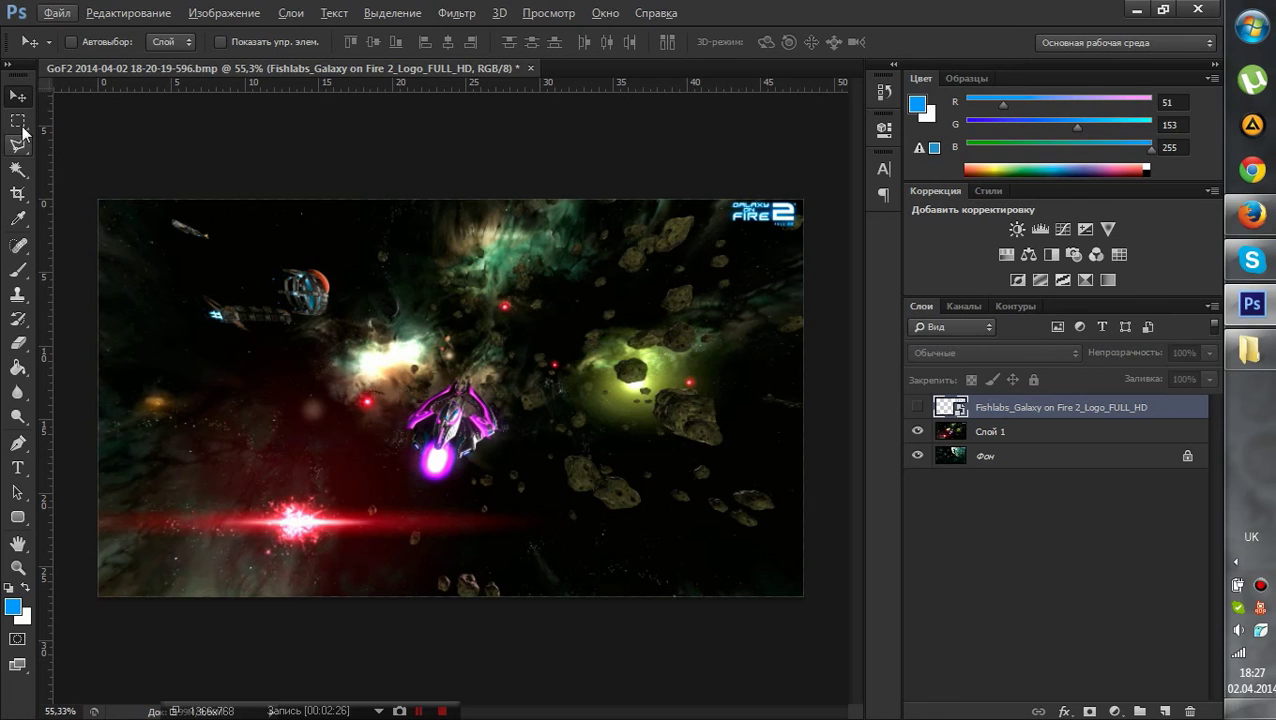
{"action": "left_click", "coordinate": [17, 193]}
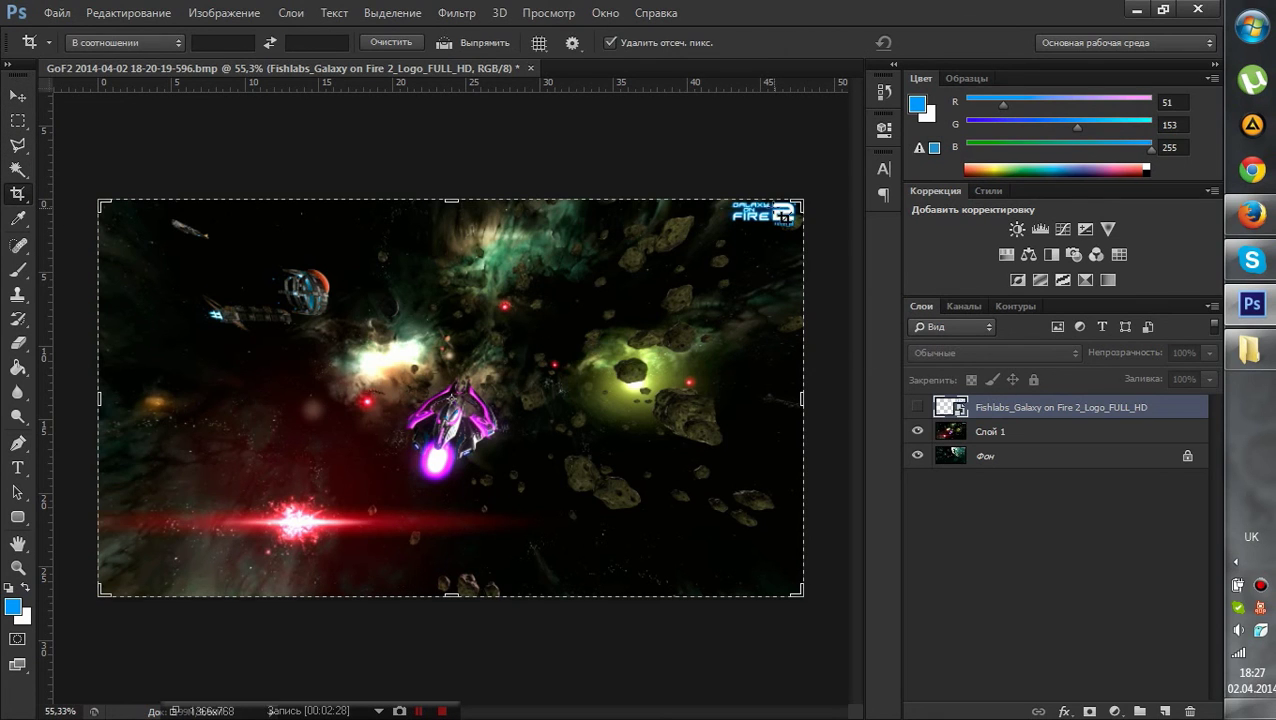
{"action": "mouse_move", "coordinate": [797, 204]}
{"action": "left_mouse_down"}
{"action": "mouse_move", "coordinate": [820, 205]}
{"action": "mouse_move", "coordinate": [786, 226]}
{"action": "mouse_move", "coordinate": [797, 228]}
{"action": "left_mouse_up"}
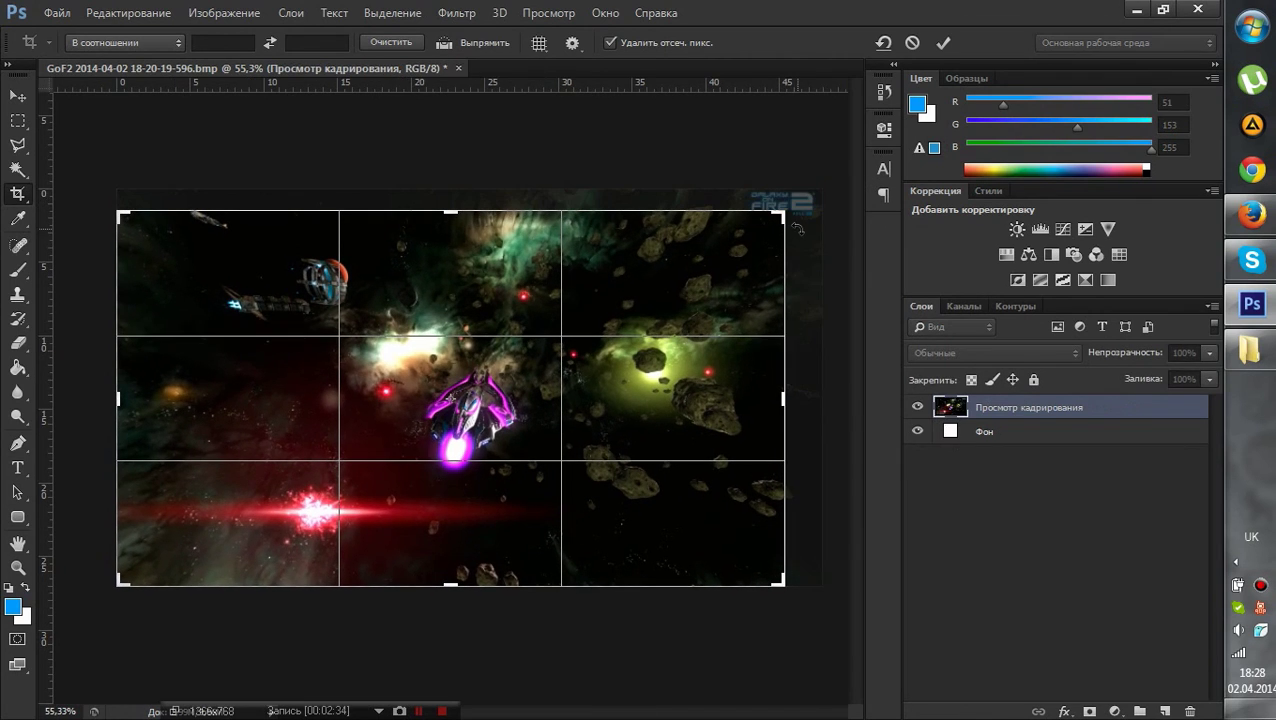
{"action": "key", "text": "Return"}
{"action": "left_click", "coordinate": [745, 177]}
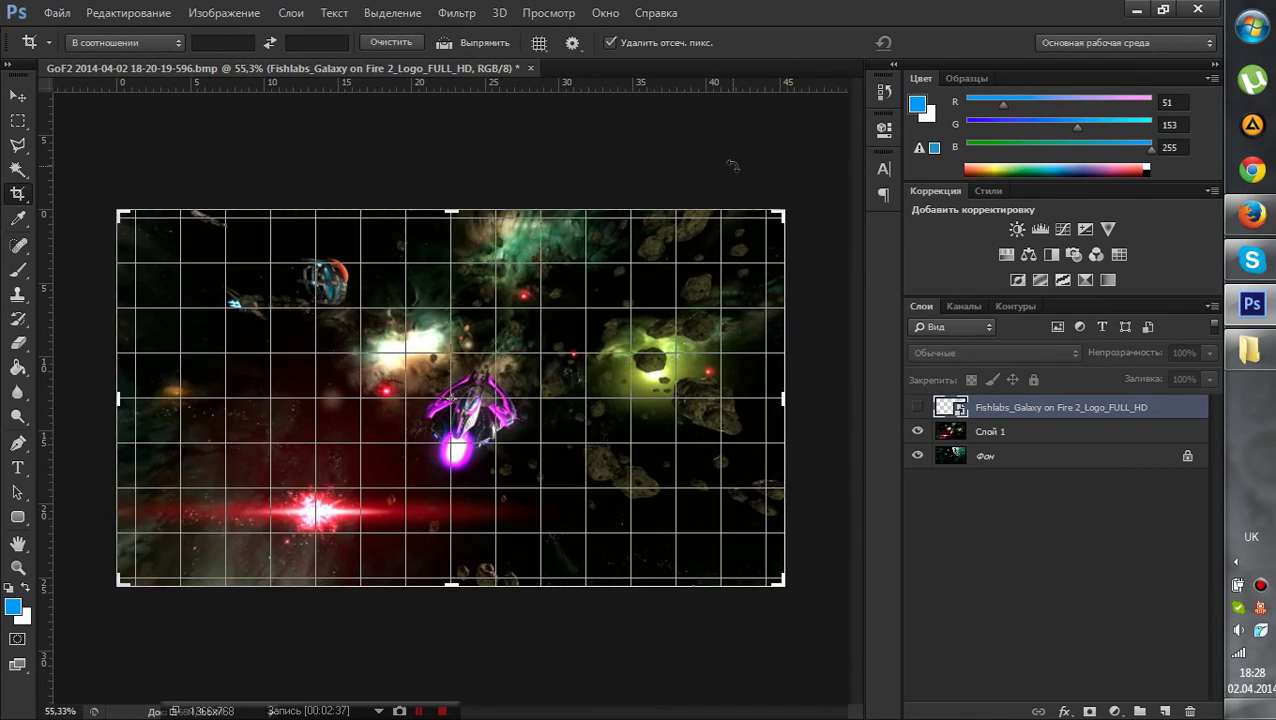
{"action": "left_click", "coordinate": [18, 96]}
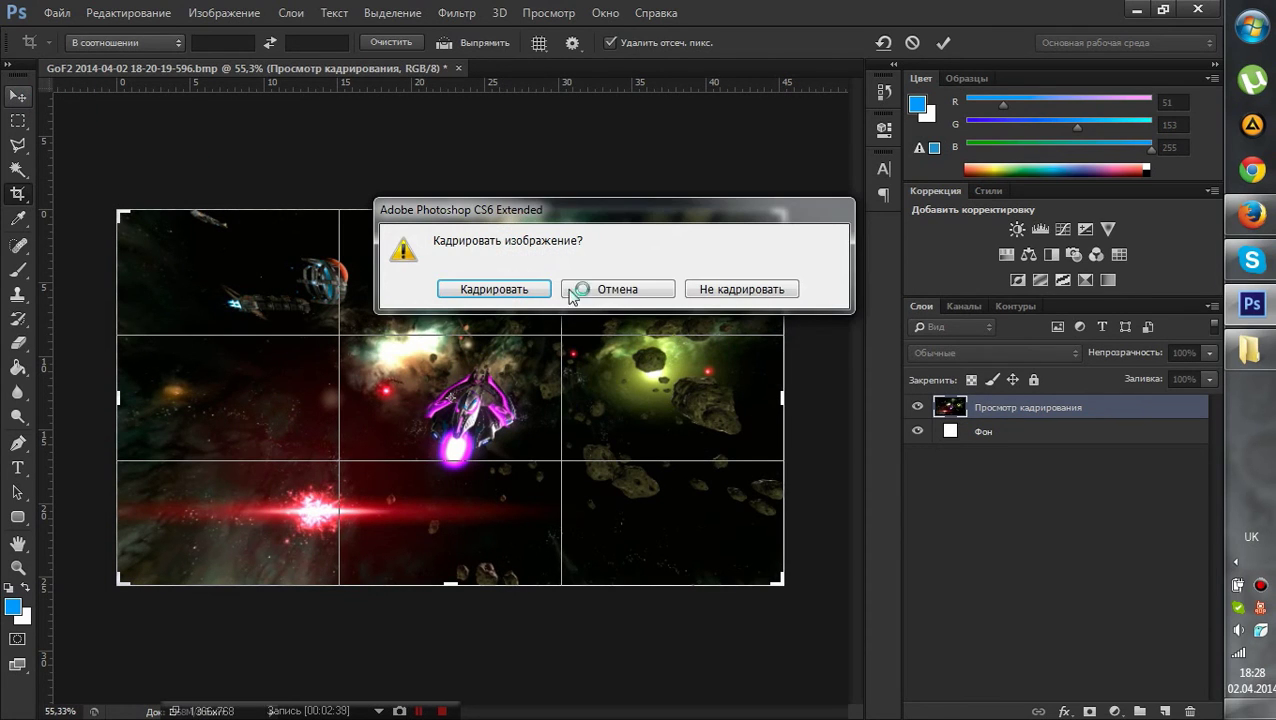
{"action": "left_click", "coordinate": [498, 289]}
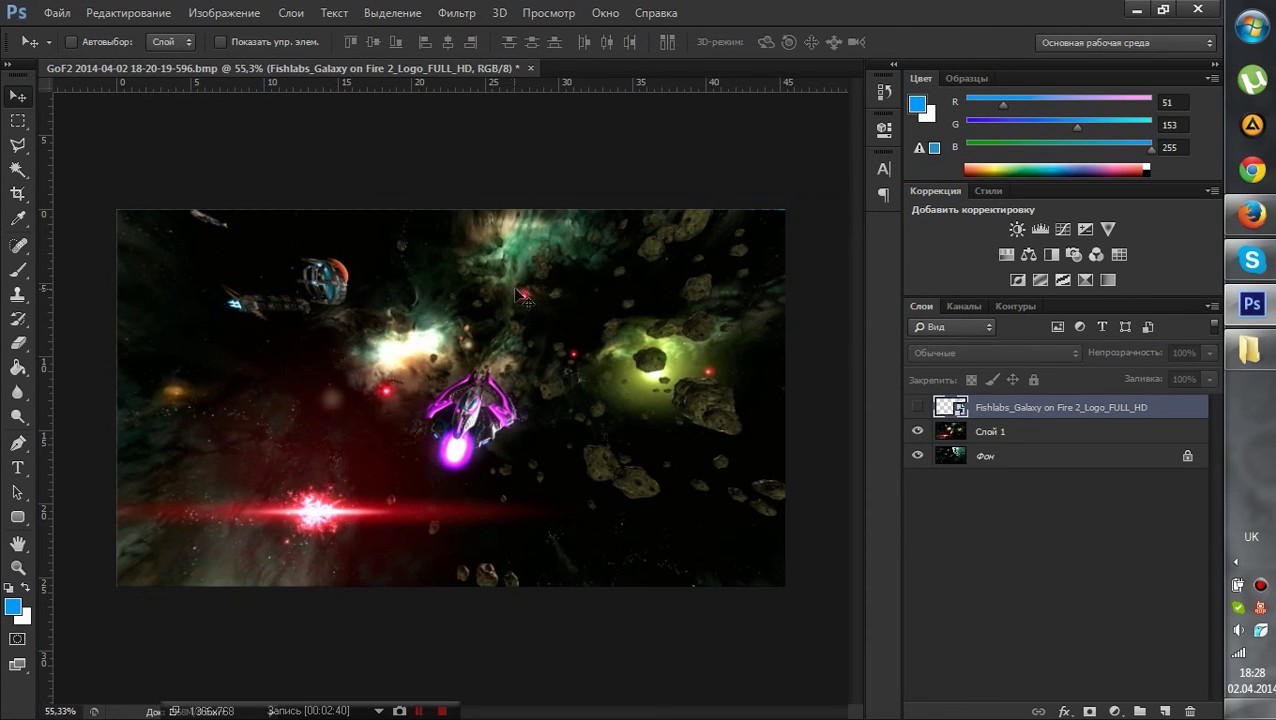
- Check the crop against the placed logo, then crop slightly tighter to trim the leftover blue strip at the upper-right edge with the logo hidden
{"action": "left_click", "coordinate": [914, 406]}
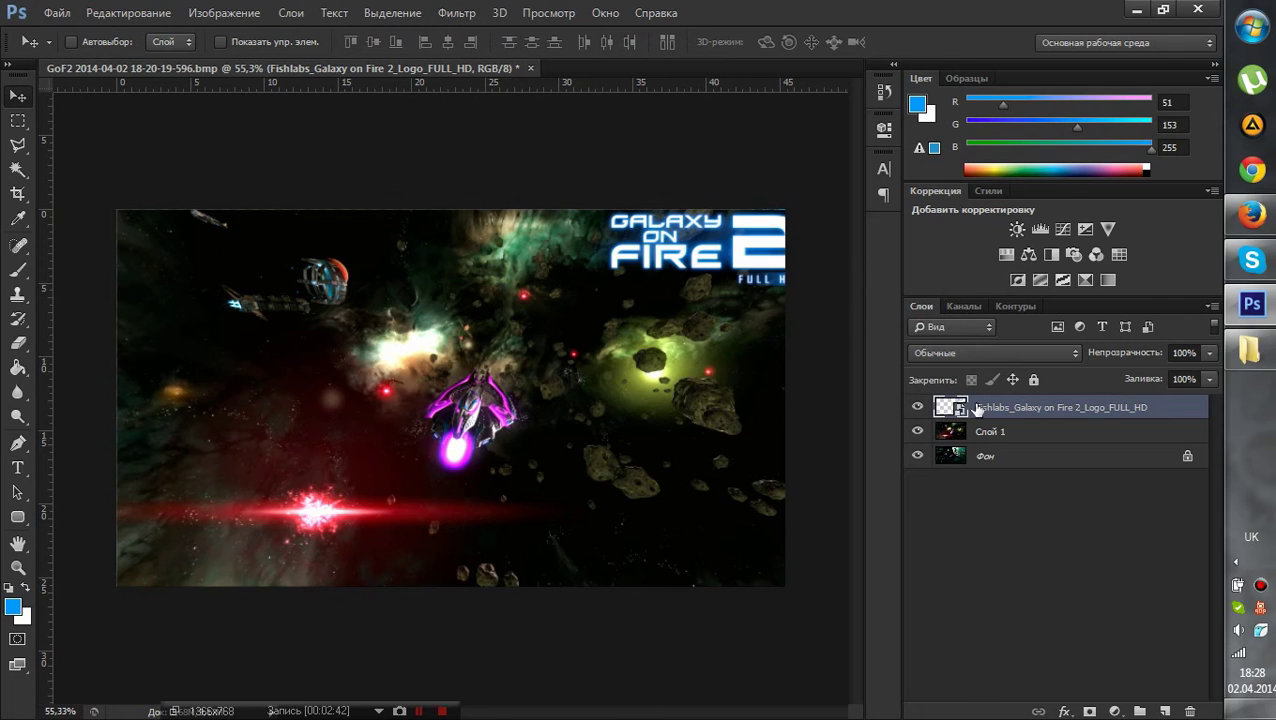
{"action": "left_click", "coordinate": [921, 402]}
{"action": "scroll", "coordinate": [810, 157], "scroll_direction": "up", "scroll_amount": 6}
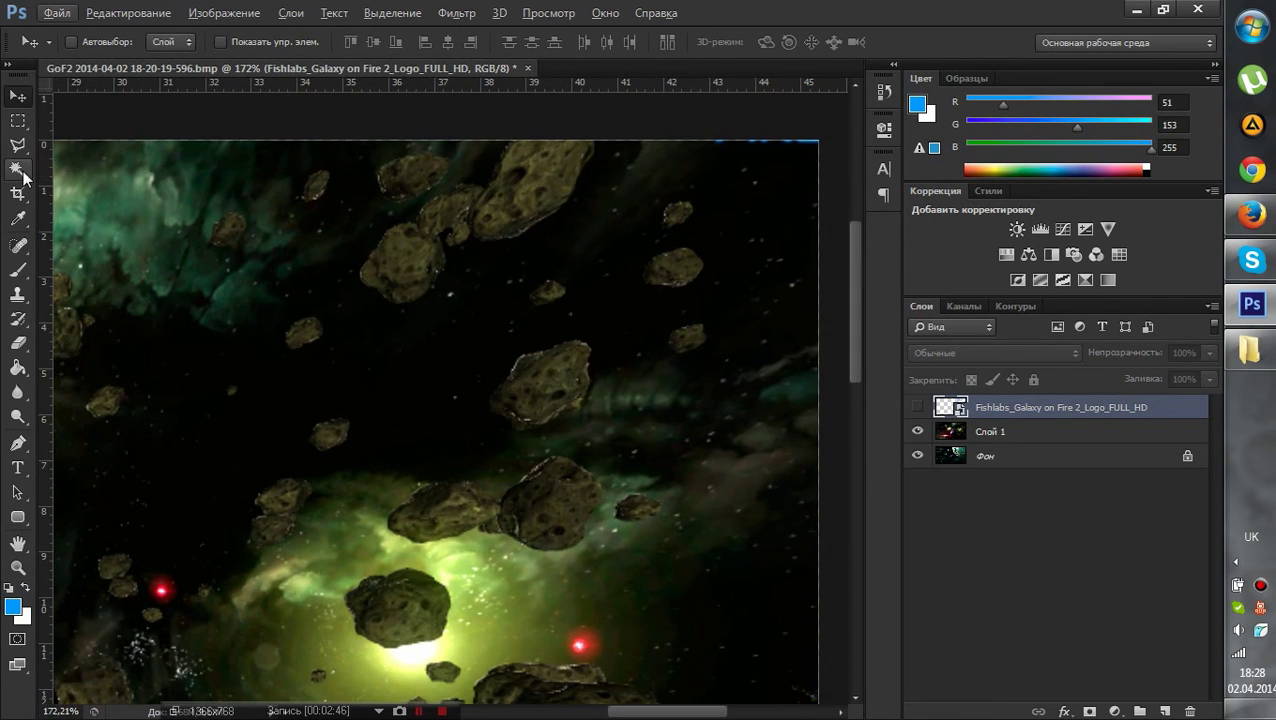
{"action": "left_click", "coordinate": [17, 193]}
{"action": "left_click_drag", "start_coordinate": [817, 150], "coordinate": [815, 147]}
{"action": "left_click_drag", "start_coordinate": [817, 153], "coordinate": [821, 160]}
{"action": "key", "text": "Return"}
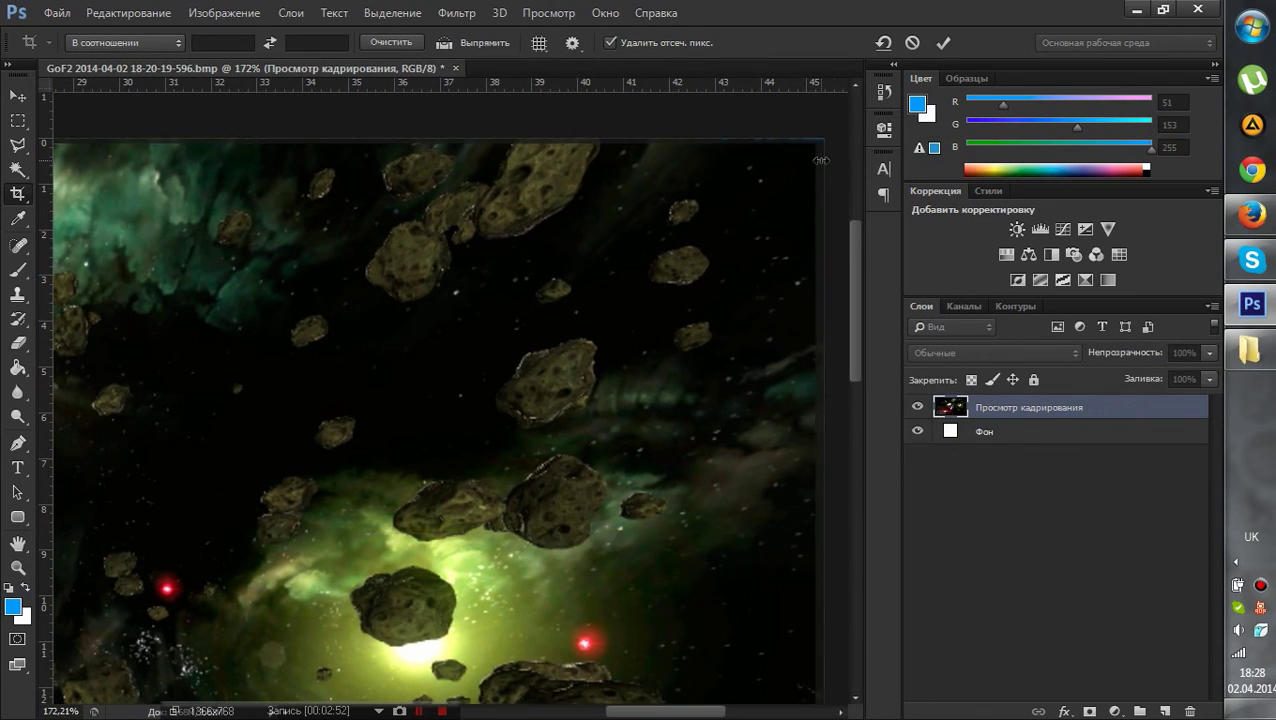
- Show the placed logo layer, move the logo fully inside the image's upper-right corner, and compare with Слой 1 switched off and on
{"action": "left_click", "coordinate": [919, 407]}
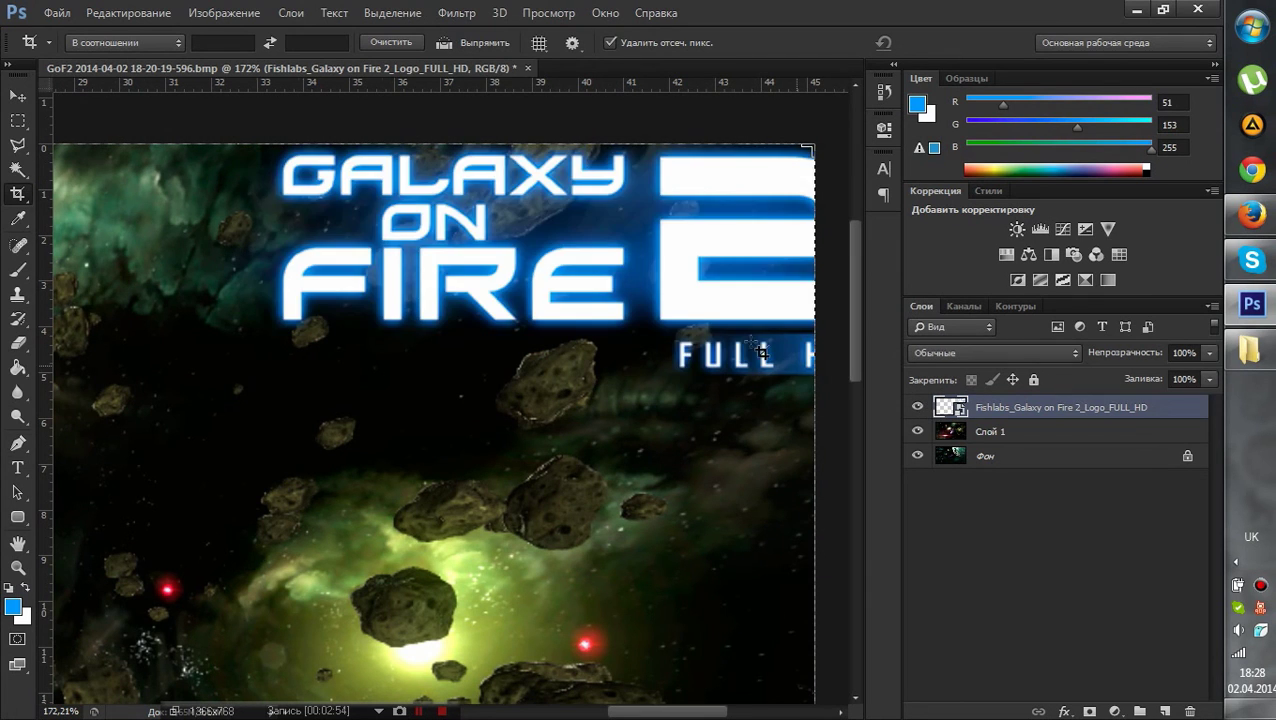
{"action": "key", "text": "ctrl+0"}
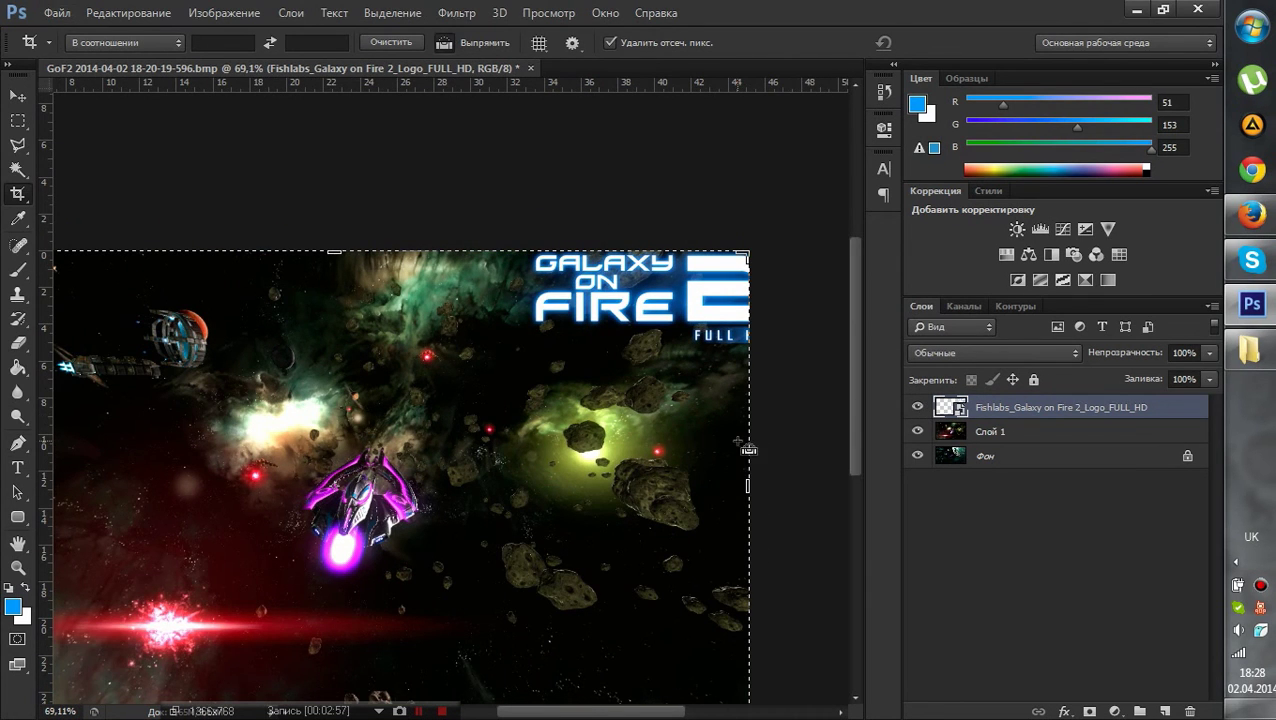
{"action": "scroll", "coordinate": [789, 413], "scroll_direction": "down", "scroll_amount": 3}
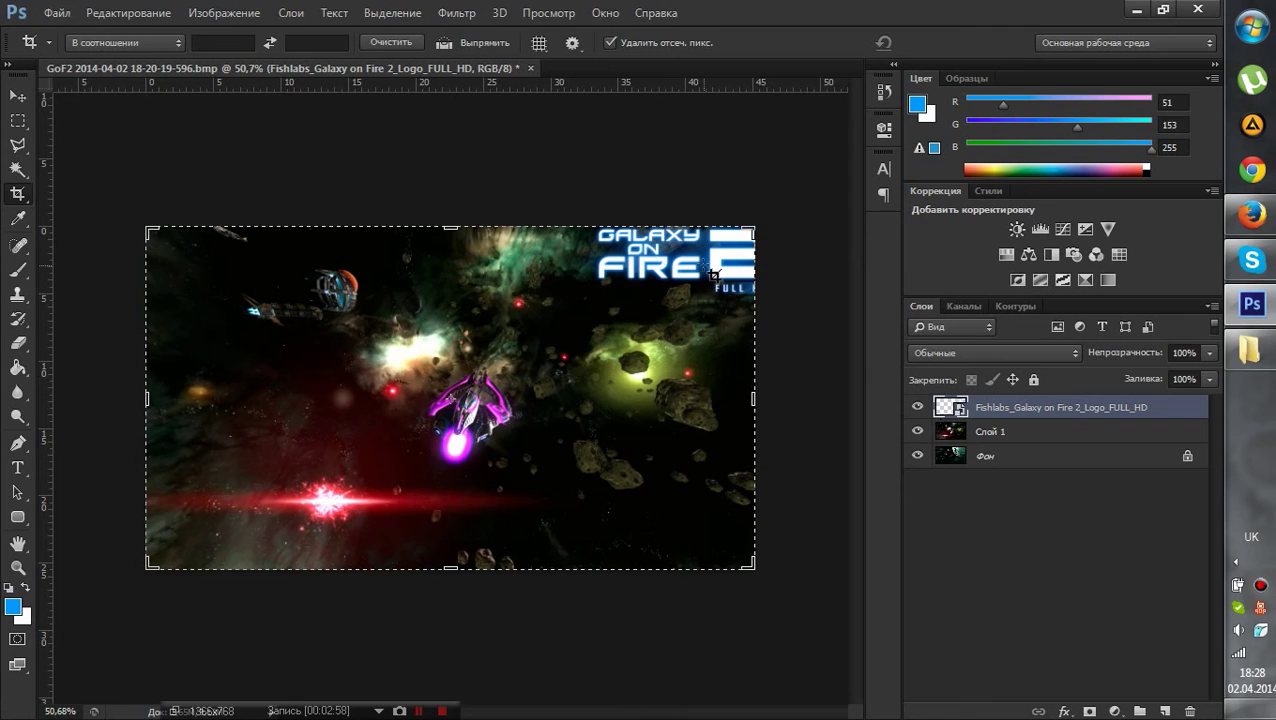
{"action": "key", "text": "v"}
{"action": "mouse_move", "coordinate": [716, 272]}
{"action": "left_mouse_down"}
{"action": "mouse_move", "coordinate": [700, 276]}
{"action": "mouse_move", "coordinate": [710, 272]}
{"action": "left_mouse_up"}
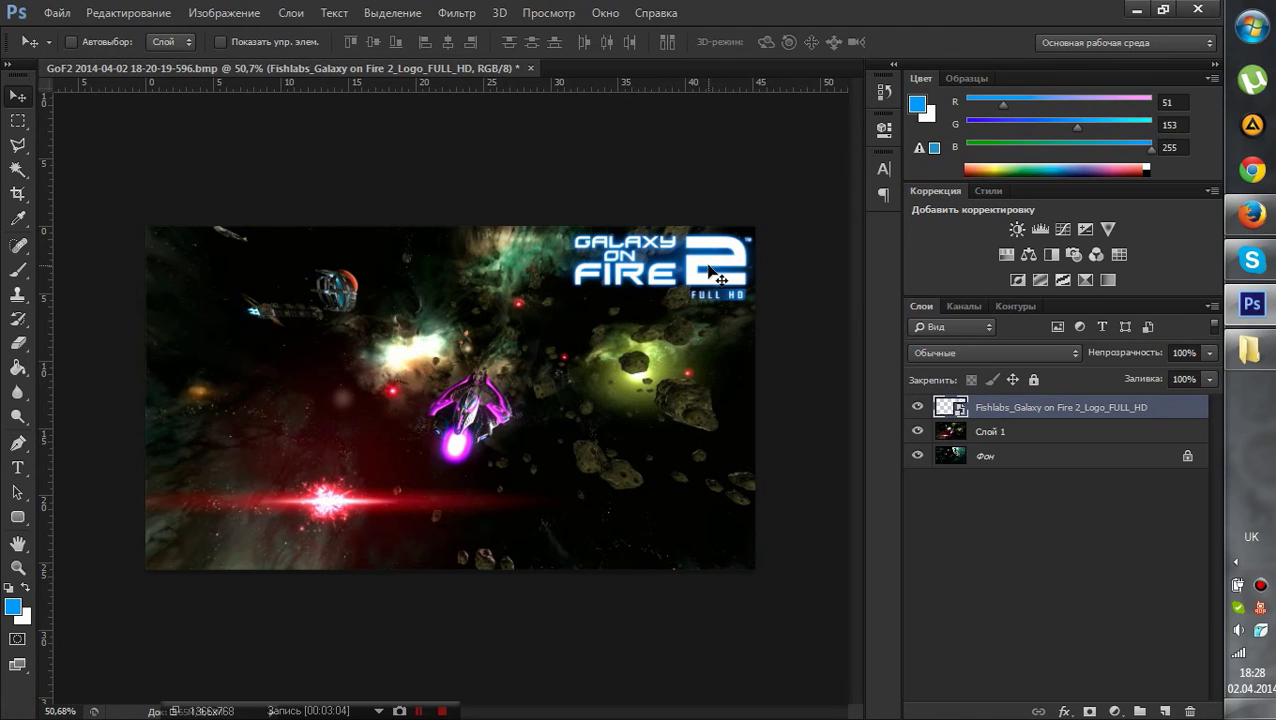
{"action": "left_click", "coordinate": [917, 437]}
{"action": "left_click", "coordinate": [917, 431]}
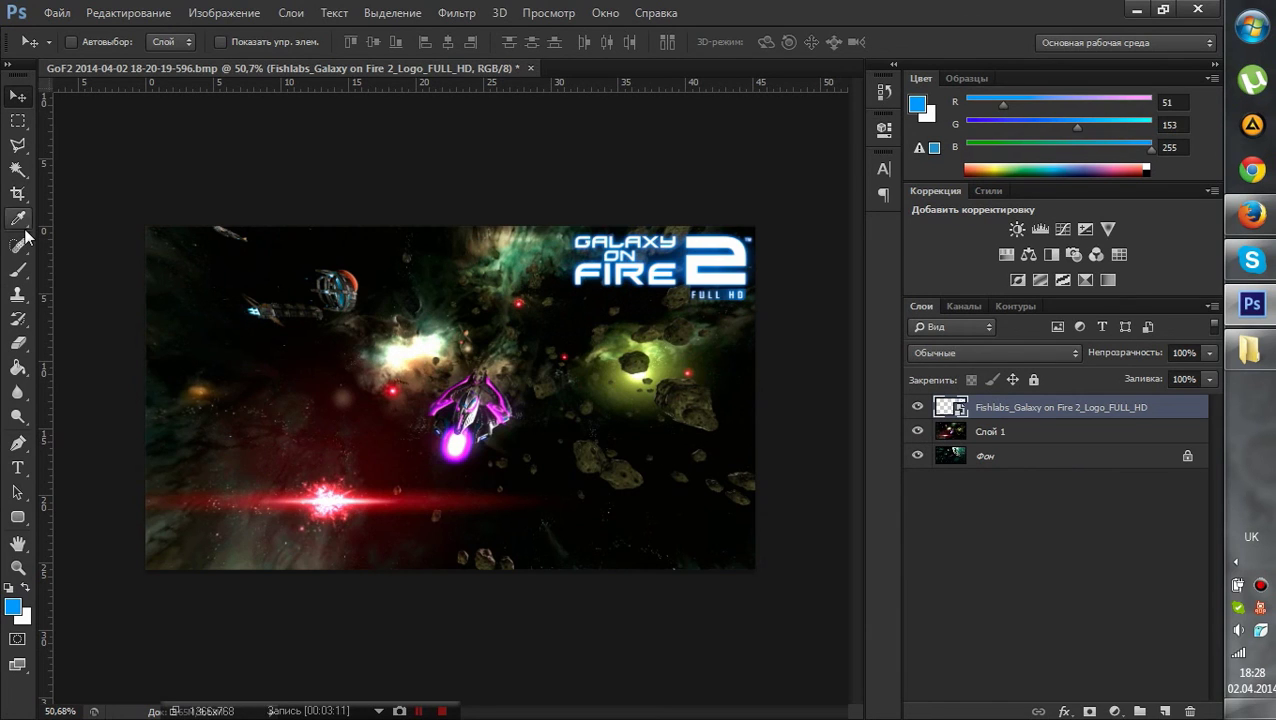
- Draw a text box about 17 cm wide over the image's dark area left of the purple ship and enter №1
{"action": "left_click", "coordinate": [17, 467]}
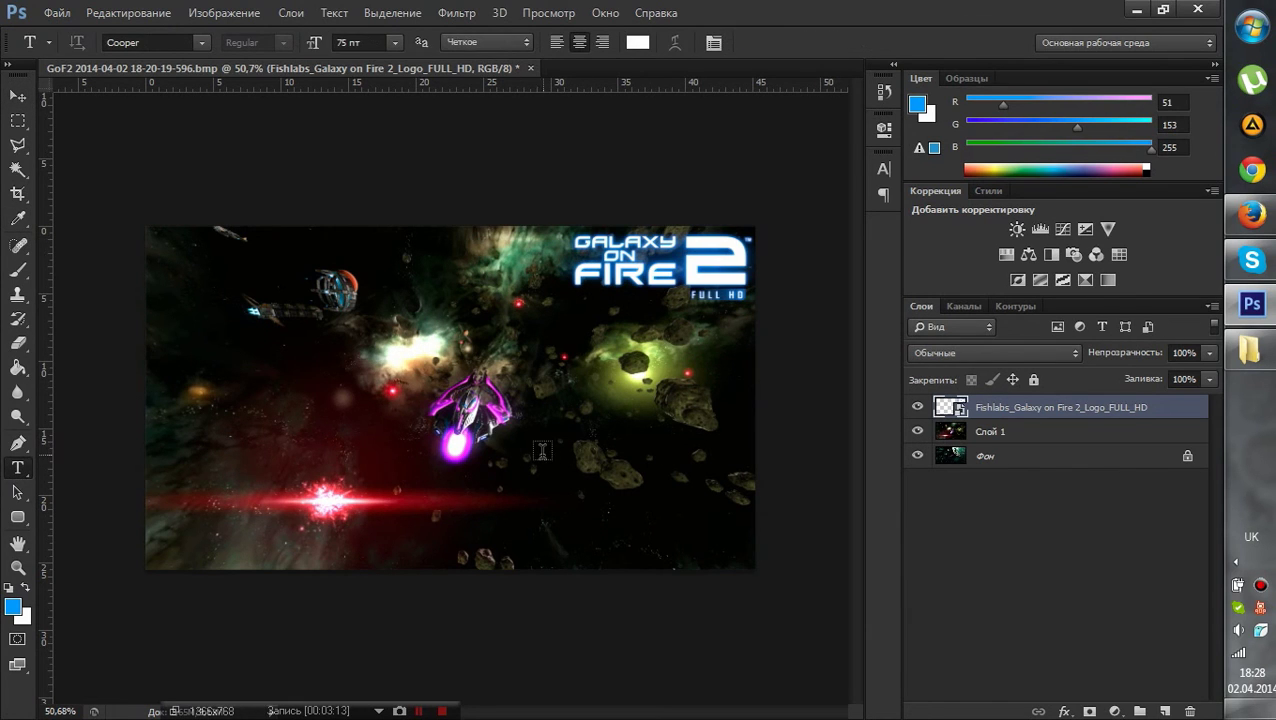
{"action": "left_click_drag", "start_coordinate": [177, 333], "coordinate": [427, 447]}
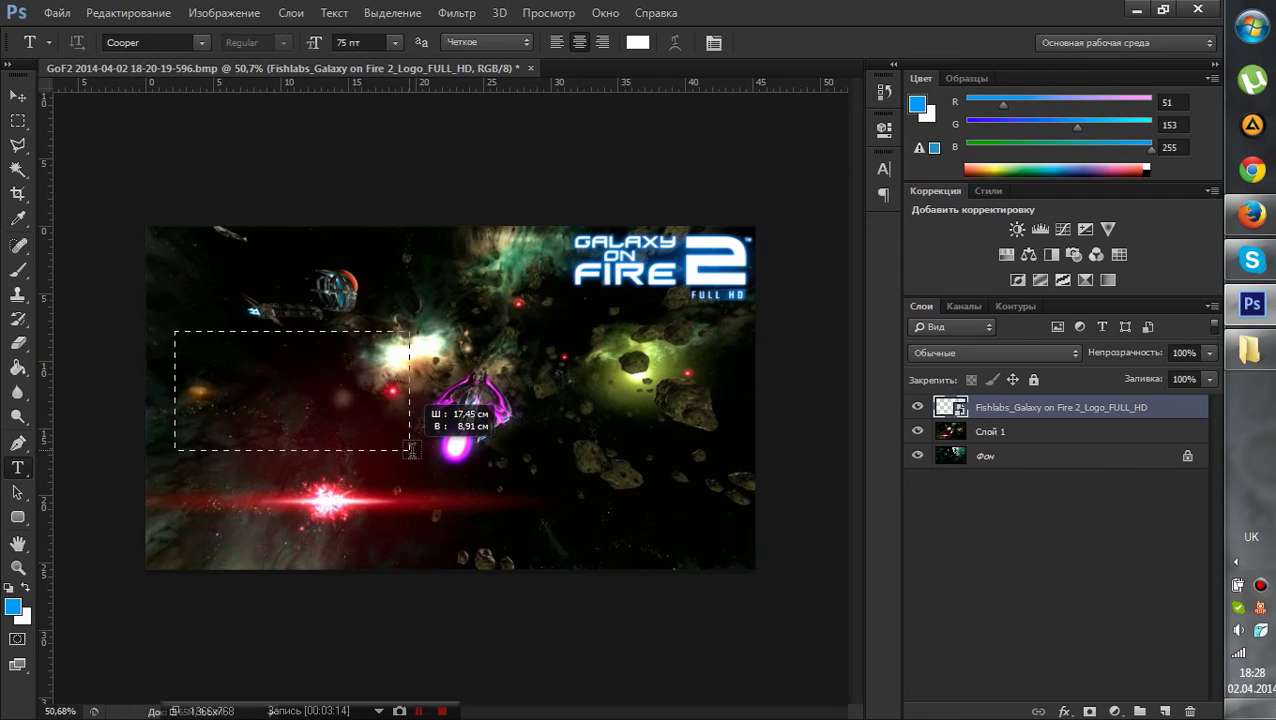
{"action": "key", "text": "Escape"}
{"action": "left_click_drag", "start_coordinate": [175, 331], "coordinate": [410, 465]}
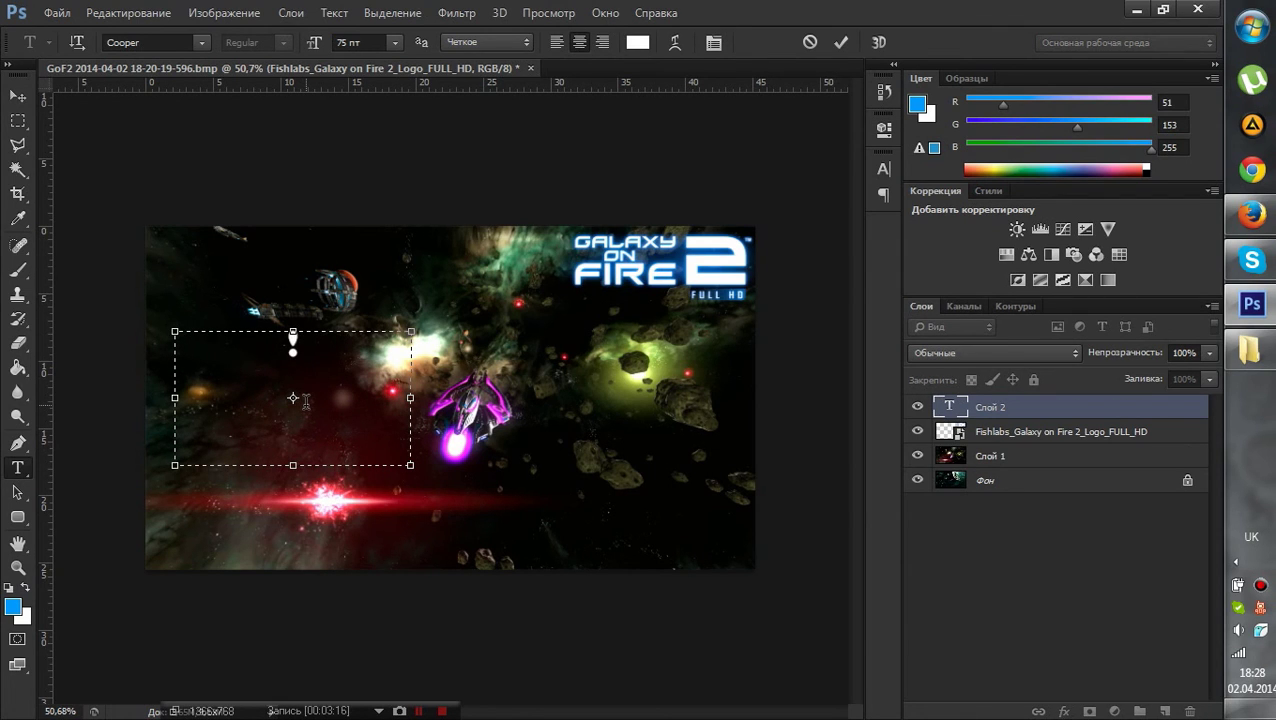
{"action": "type", "text": "º1"}
{"action": "key", "text": "ctrl+a"}
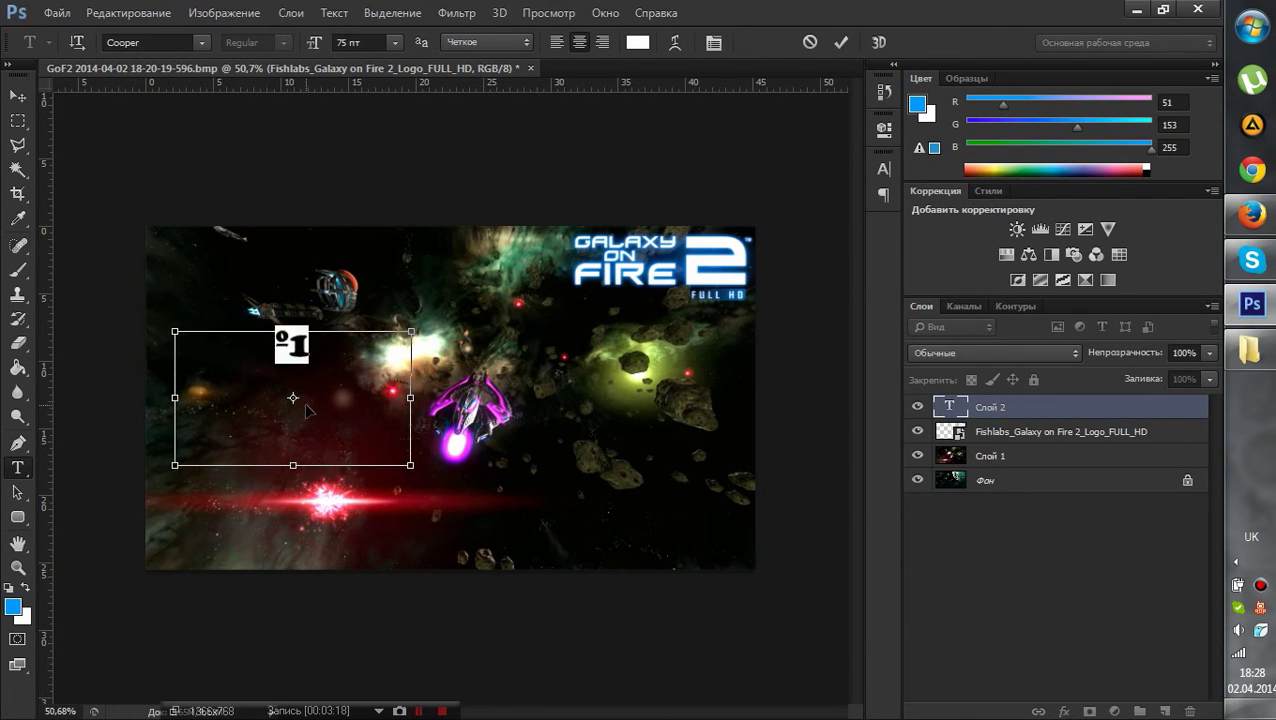
- Set the №1 text's font size to 300 pt and commit the text
{"action": "left_click", "coordinate": [355, 41]}
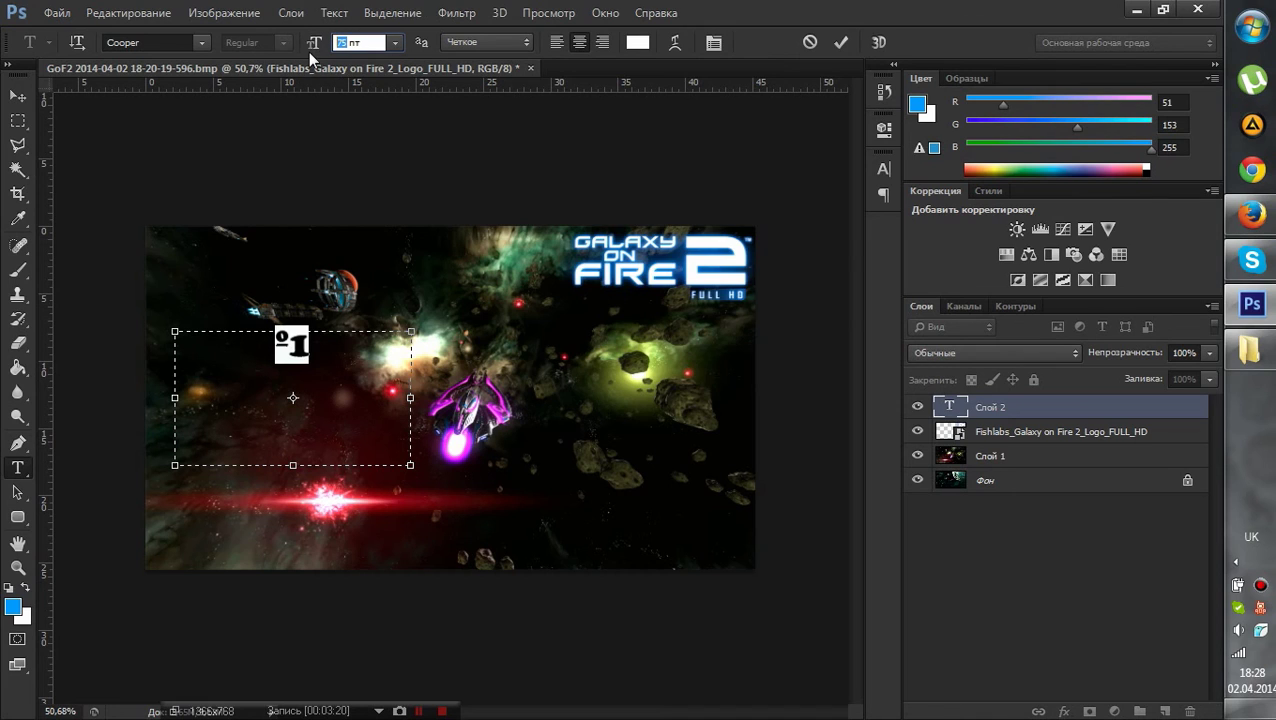
{"action": "type", "text": "300"}
{"action": "key", "text": "Return"}
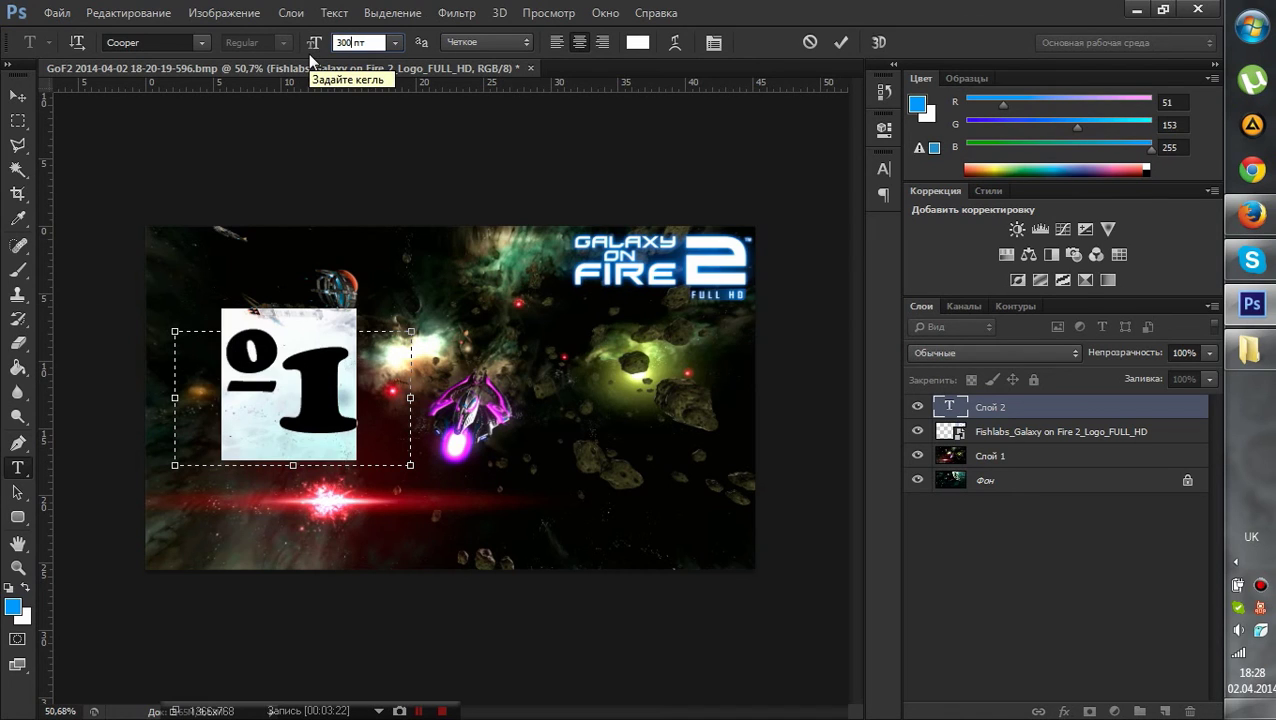
{"action": "key", "text": "ctrl+h"}
{"action": "key", "text": "ctrl+h"}
{"action": "key", "text": "ctrl+h"}
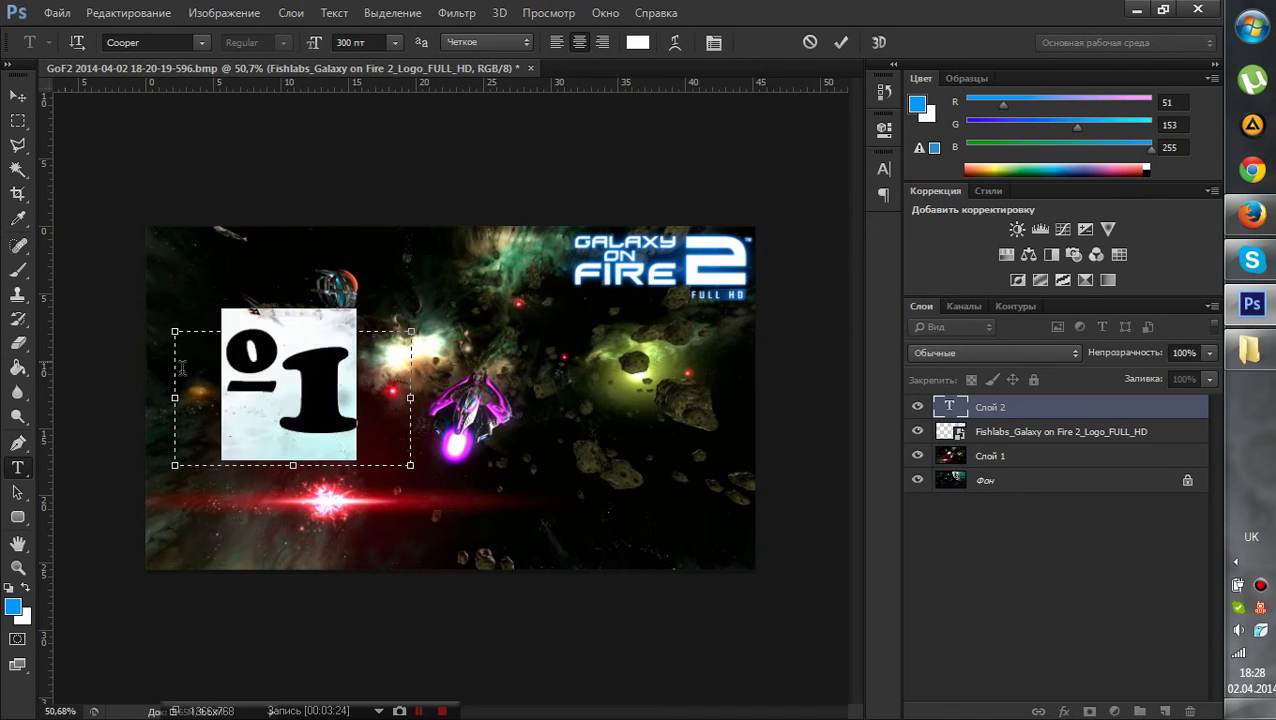
{"action": "left_click", "coordinate": [16, 84]}
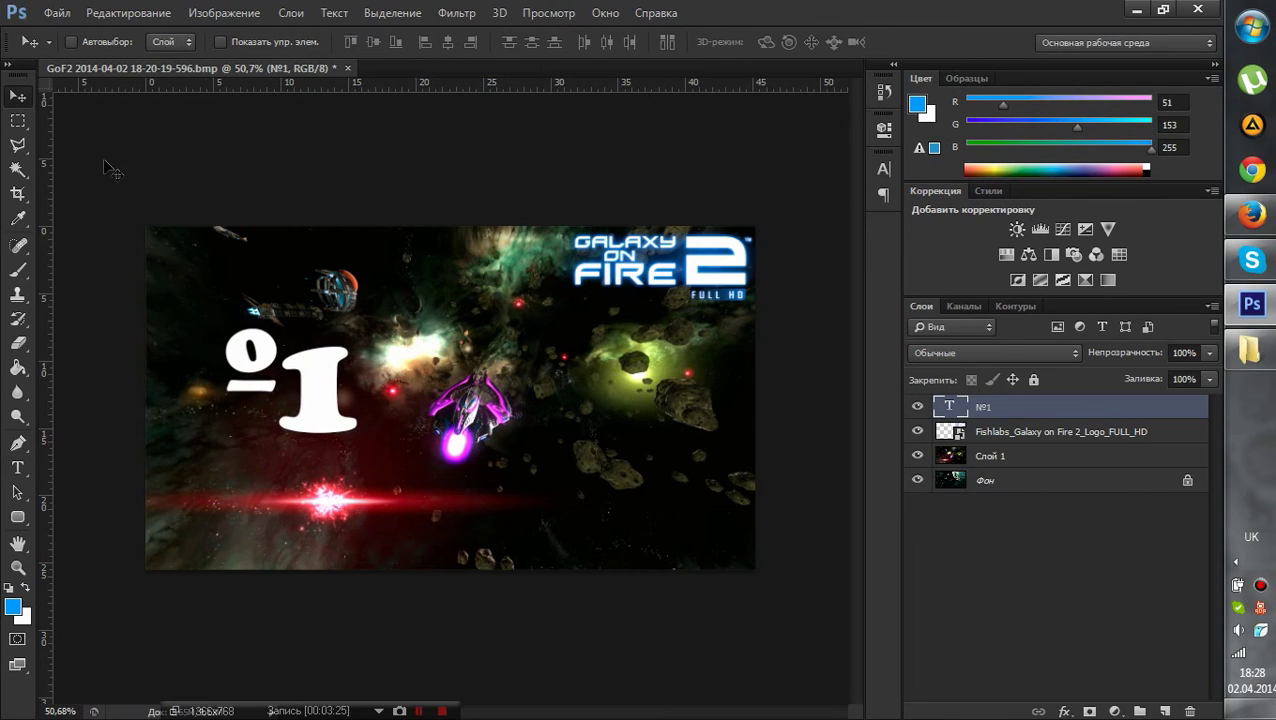
- Inspect the game logo and №1 text with Слой 1 and Фон hidden, and show both layers again
{"action": "left_click", "coordinate": [919, 455]}
{"action": "left_click", "coordinate": [919, 455]}
{"action": "left_click", "coordinate": [918, 480]}
{"action": "left_click", "coordinate": [918, 455]}
{"action": "scroll", "coordinate": [712, 270], "scroll_direction": "up", "scroll_amount": 5}
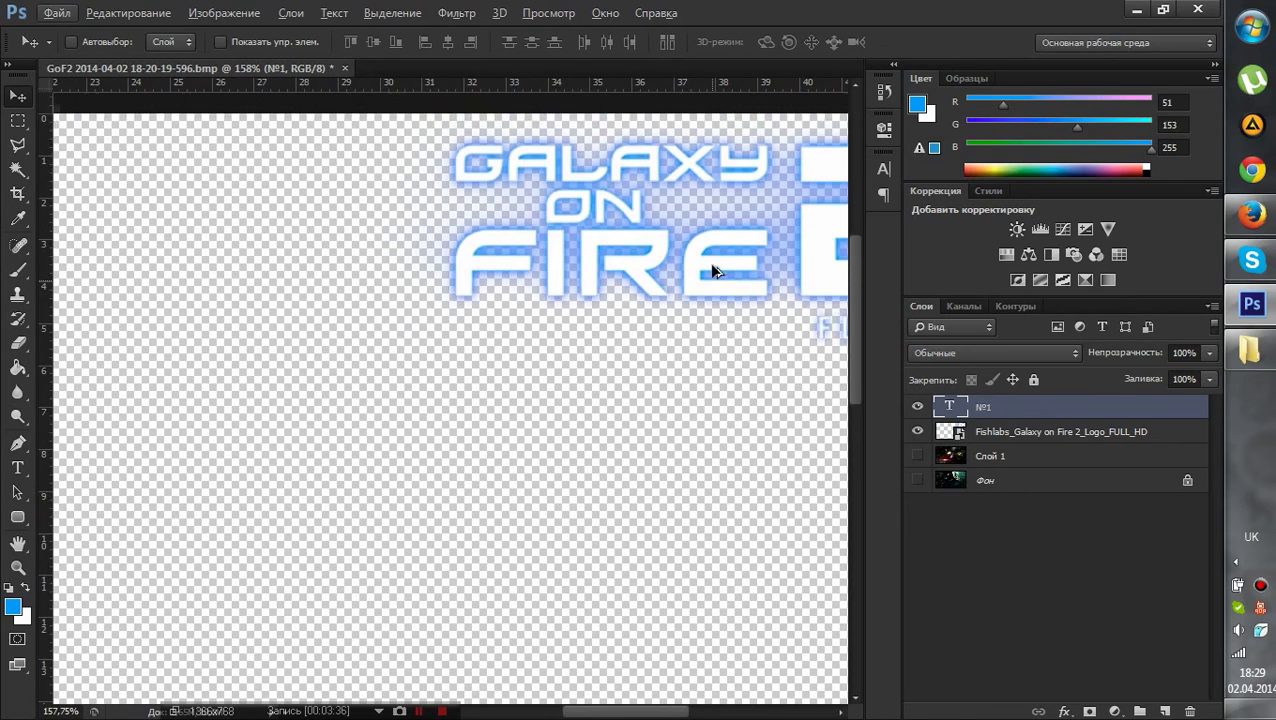
{"action": "scroll", "coordinate": [709, 262], "scroll_direction": "down", "scroll_amount": 3}
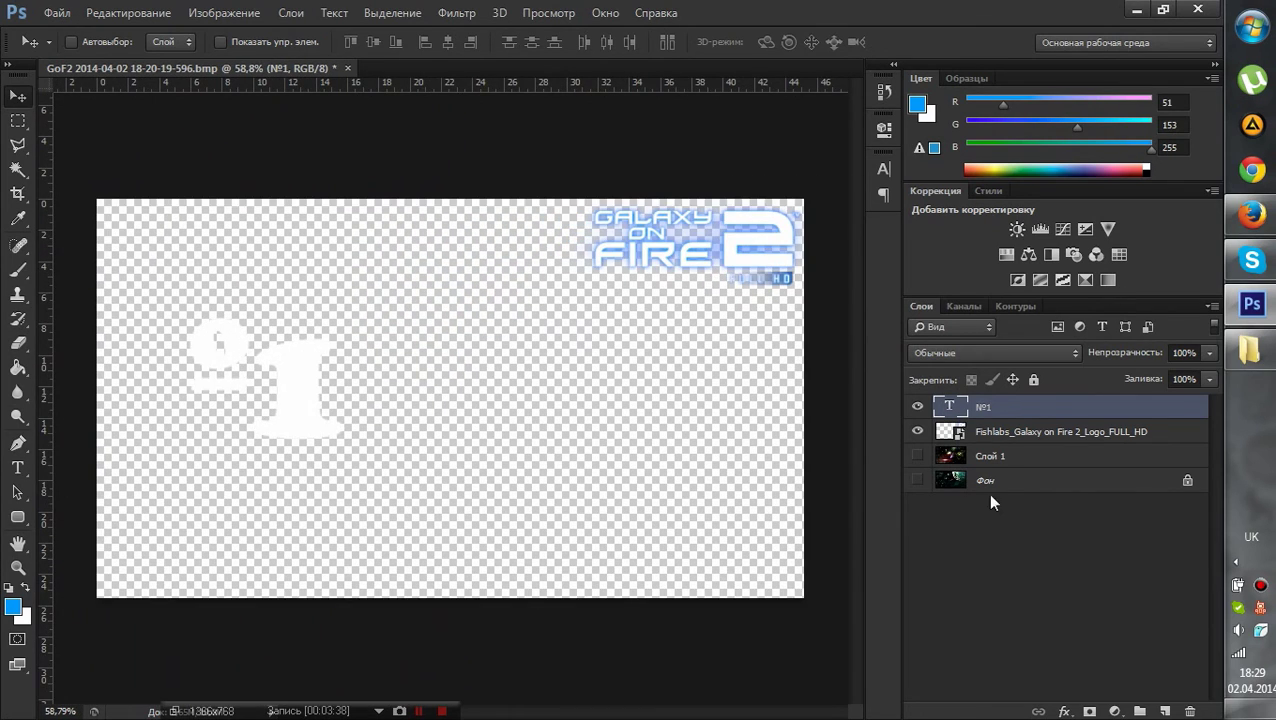
{"action": "left_click", "coordinate": [918, 455]}
{"action": "left_click", "coordinate": [921, 456]}
{"action": "left_click", "coordinate": [918, 480]}
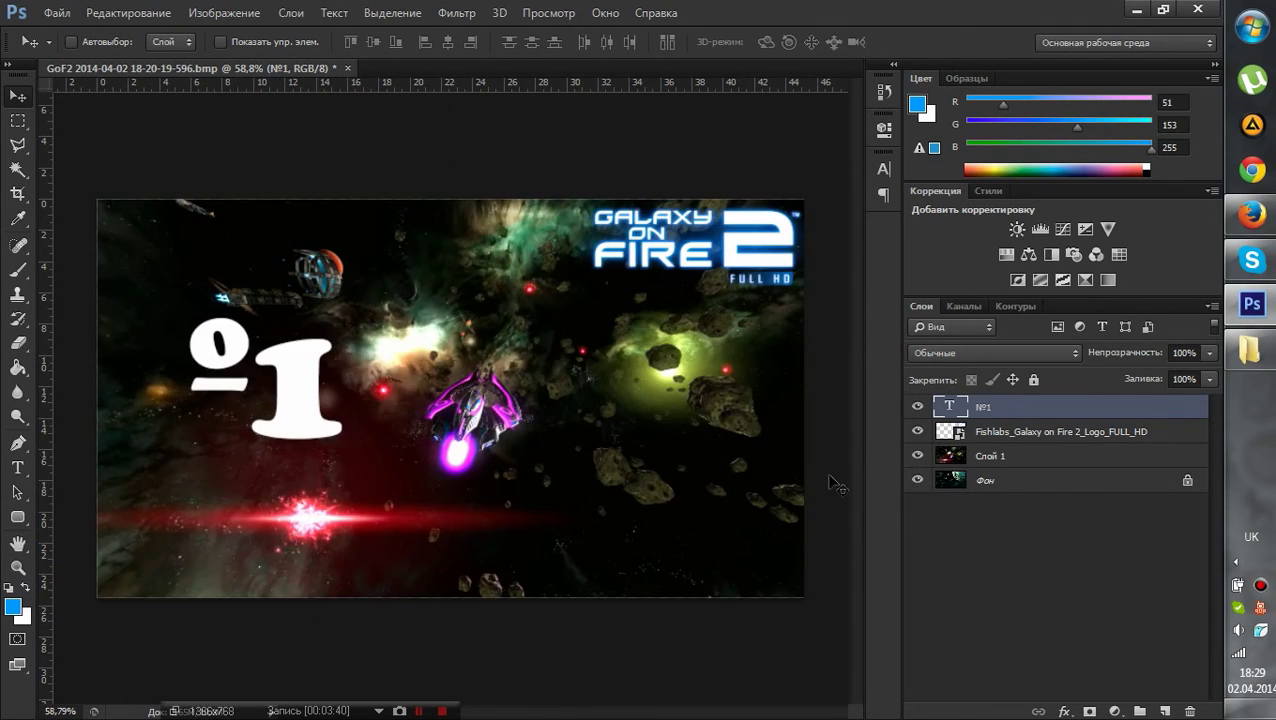
{"action": "left_click", "coordinate": [918, 456]}
- Try an outer glow on the №1 text layer and switch to an inner glow instead
{"action": "double_click", "coordinate": [998, 422]}
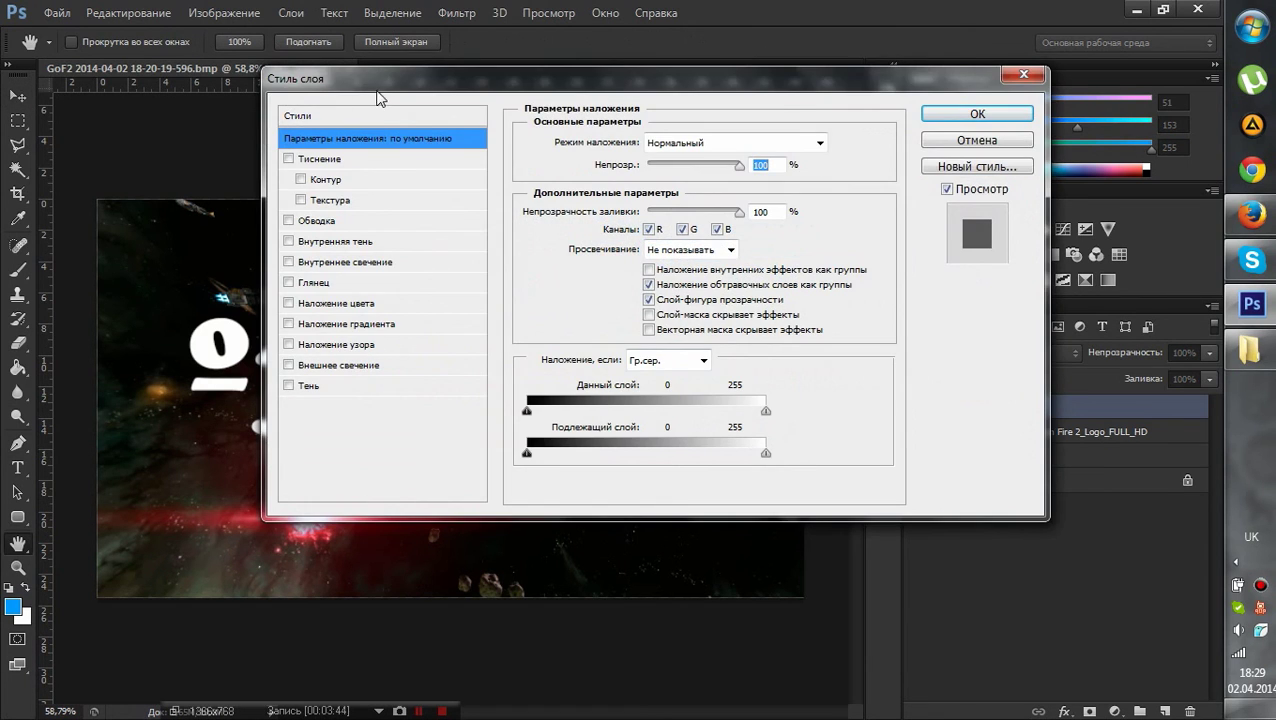
{"action": "left_click_drag", "start_coordinate": [378, 83], "coordinate": [823, 130]}
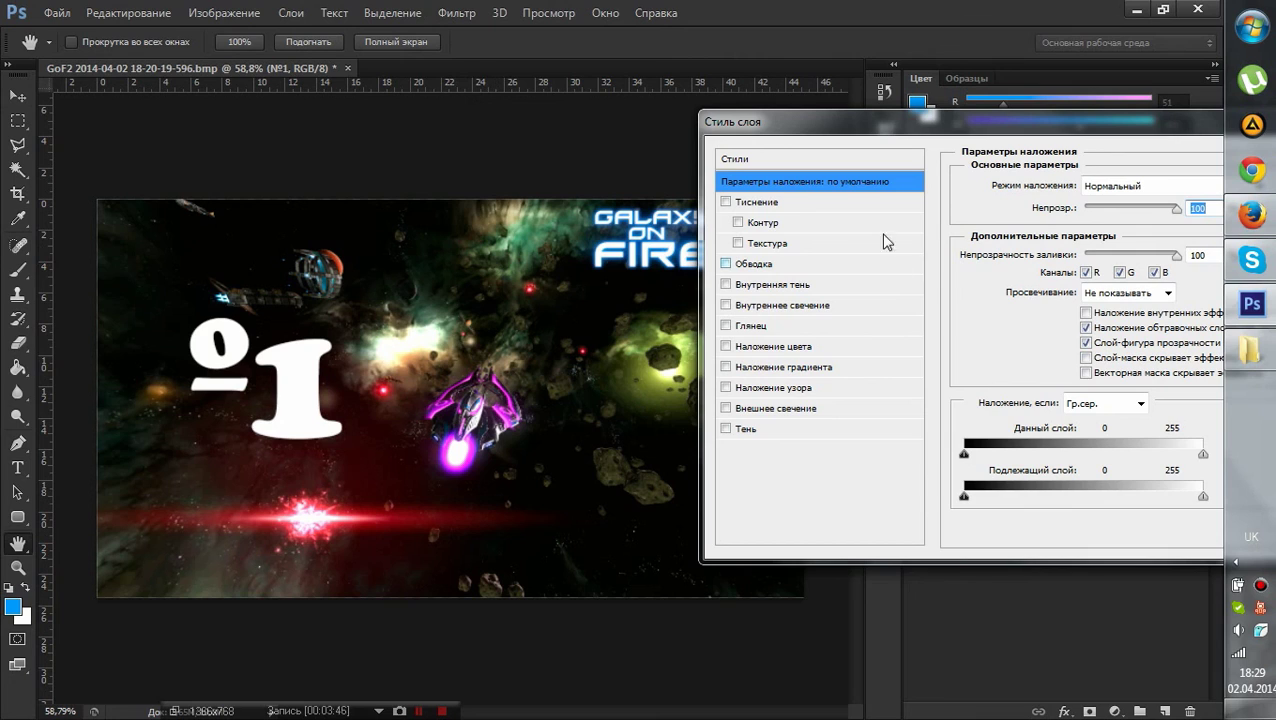
{"action": "left_click", "coordinate": [726, 409]}
{"action": "left_click", "coordinate": [761, 408]}
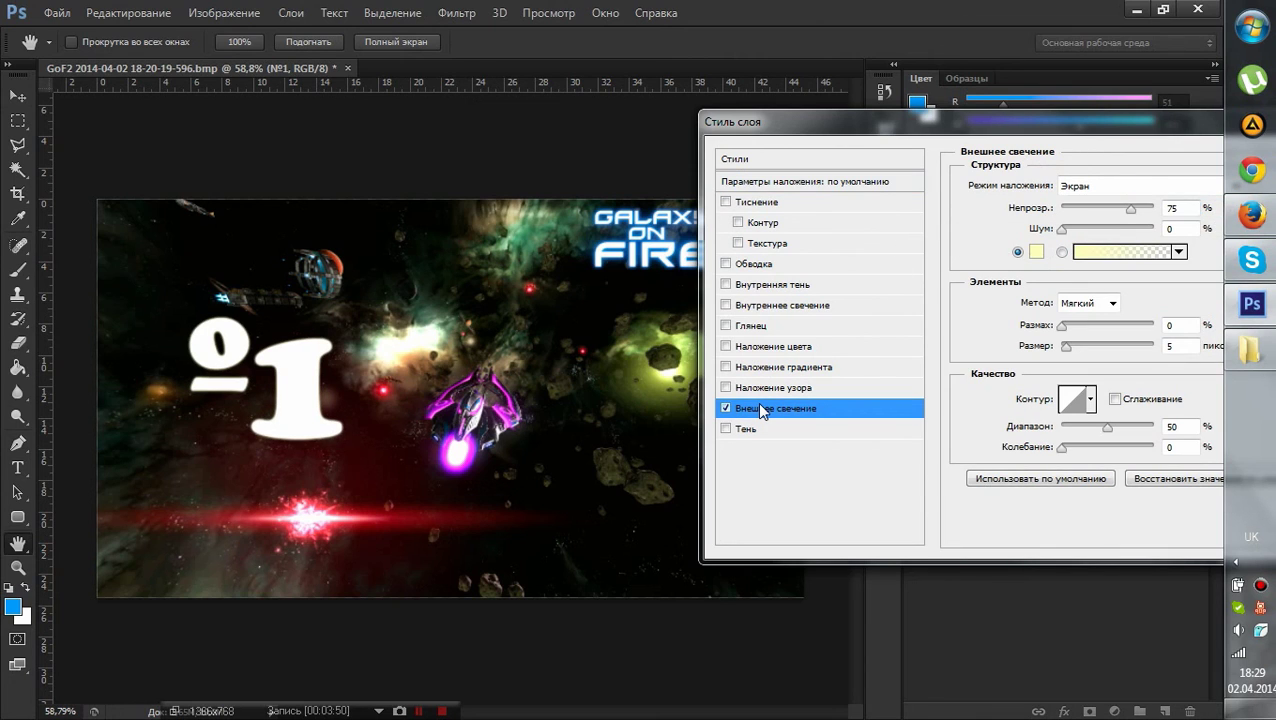
{"action": "left_click", "coordinate": [760, 308]}
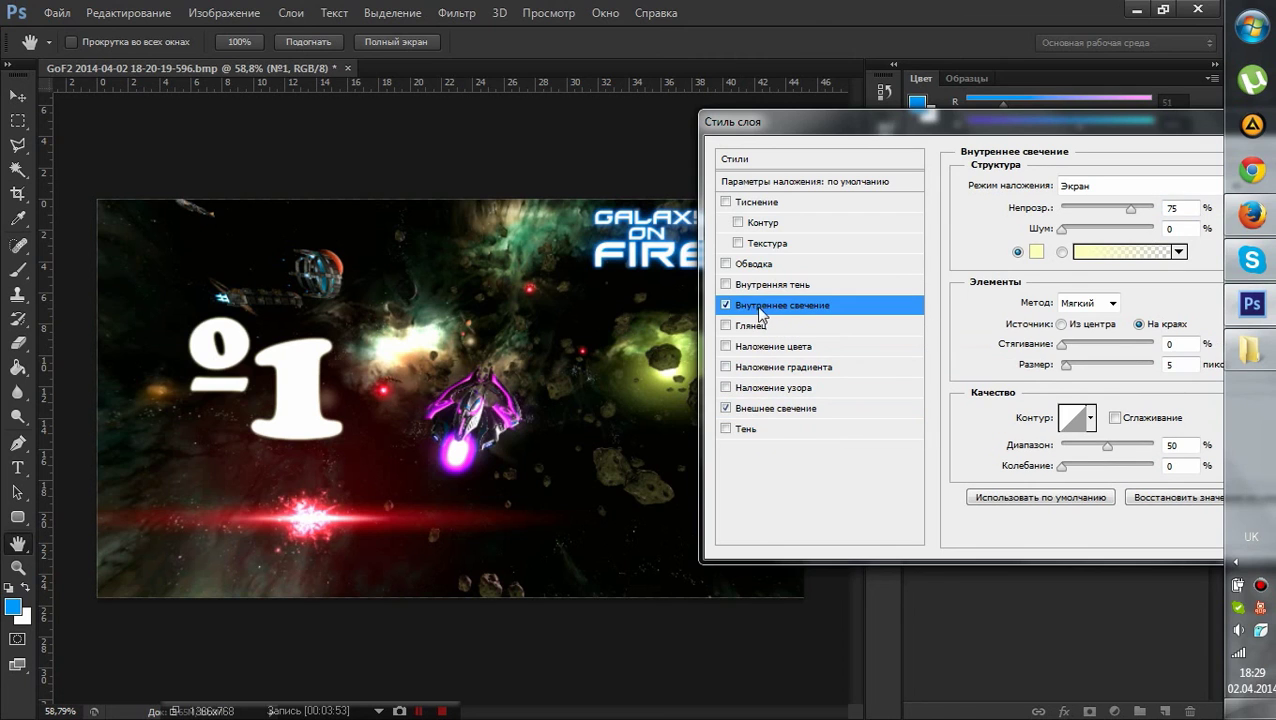
{"action": "left_click", "coordinate": [726, 408]}
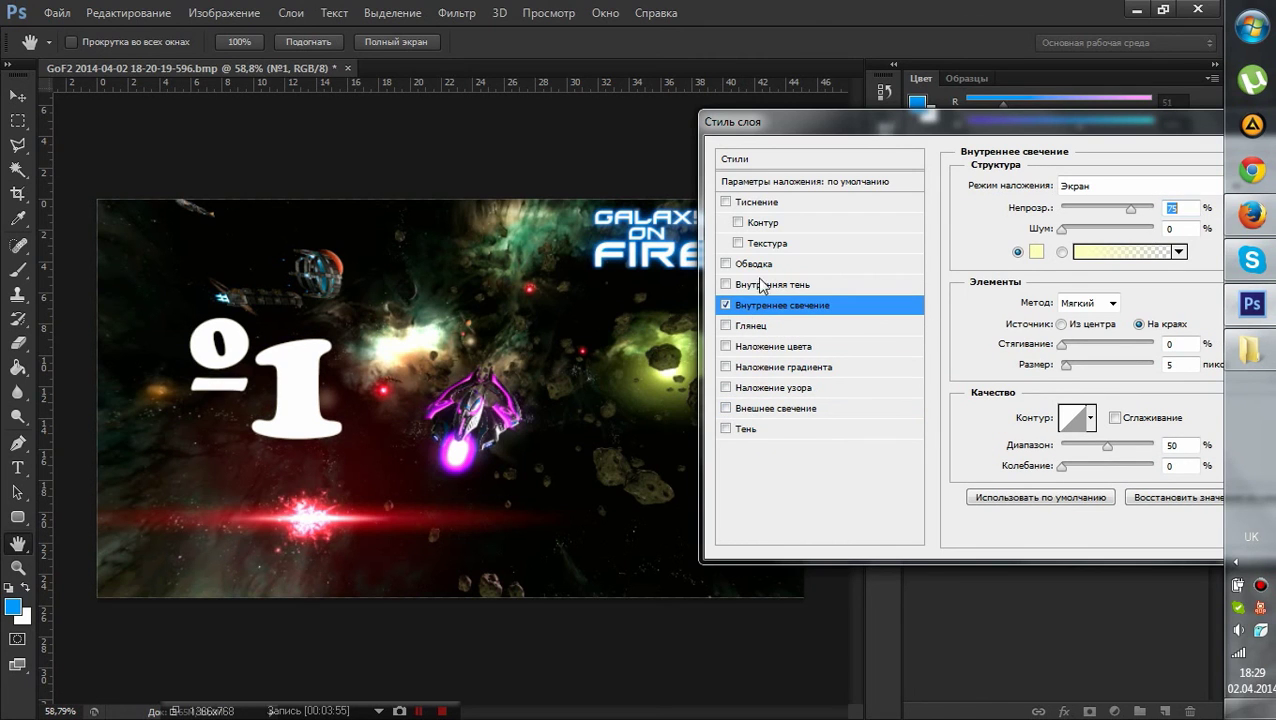
- Try a blue colour and a size of 13 px for the №1 text's inner glow
{"action": "left_click", "coordinate": [1035, 252]}
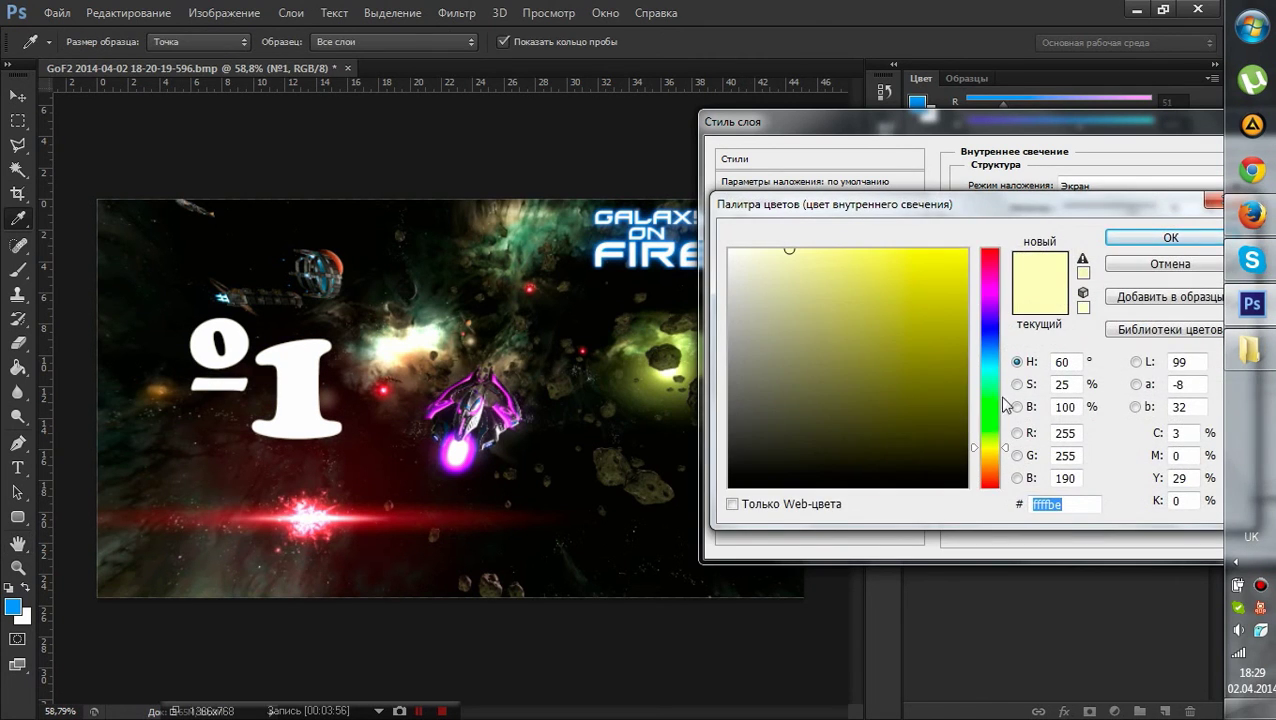
{"action": "left_click", "coordinate": [990, 350]}
{"action": "left_click_drag", "start_coordinate": [922, 304], "coordinate": [928, 267]}
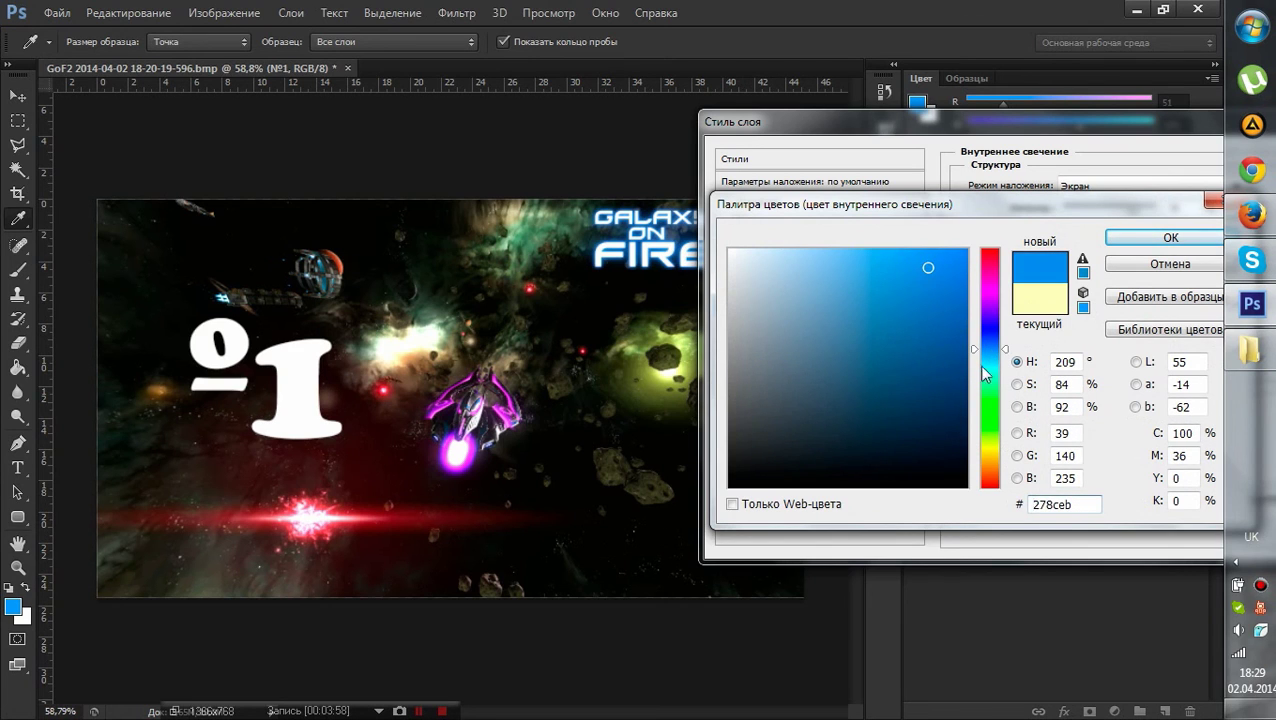
{"action": "left_click", "coordinate": [990, 344]}
{"action": "left_click", "coordinate": [939, 262]}
{"action": "left_click", "coordinate": [1170, 237]}
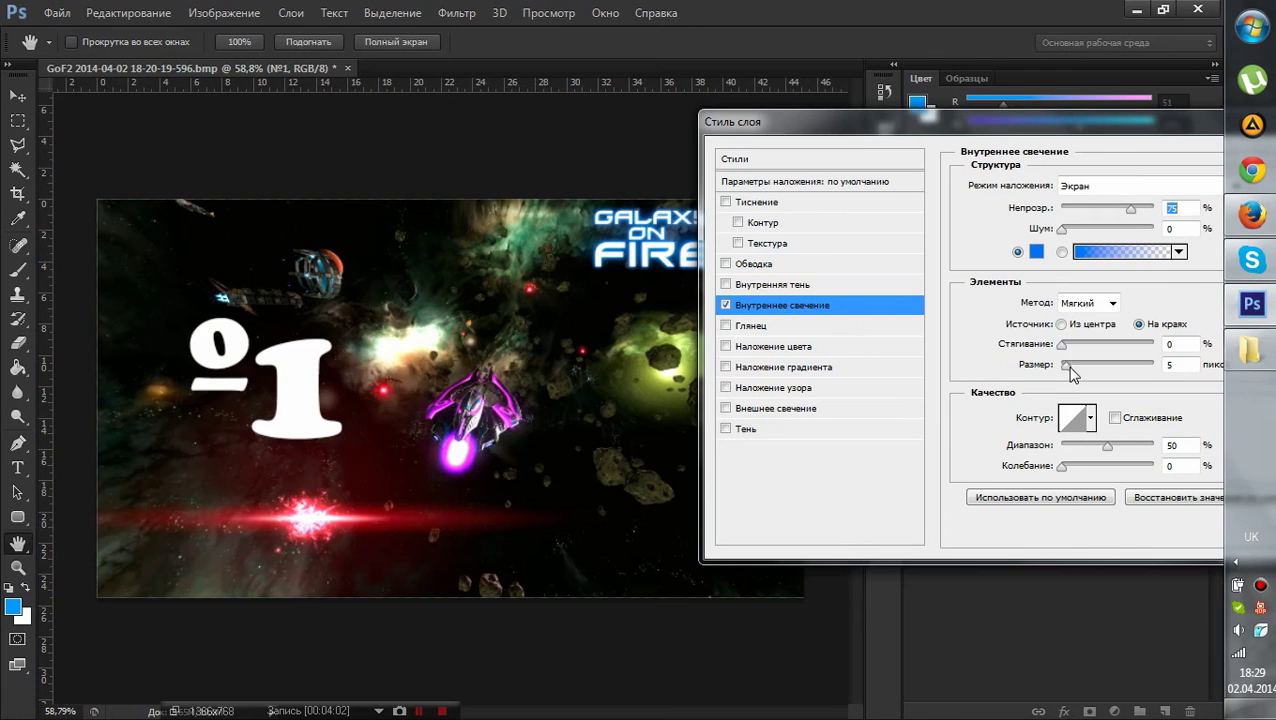
{"action": "mouse_move", "coordinate": [1069, 368]}
{"action": "left_mouse_down"}
{"action": "mouse_move", "coordinate": [1095, 374]}
{"action": "mouse_move", "coordinate": [1062, 345]}
{"action": "mouse_move", "coordinate": [1091, 345]}
{"action": "mouse_move", "coordinate": [1057, 366]}
{"action": "mouse_move", "coordinate": [1071, 368]}
{"action": "left_mouse_up"}
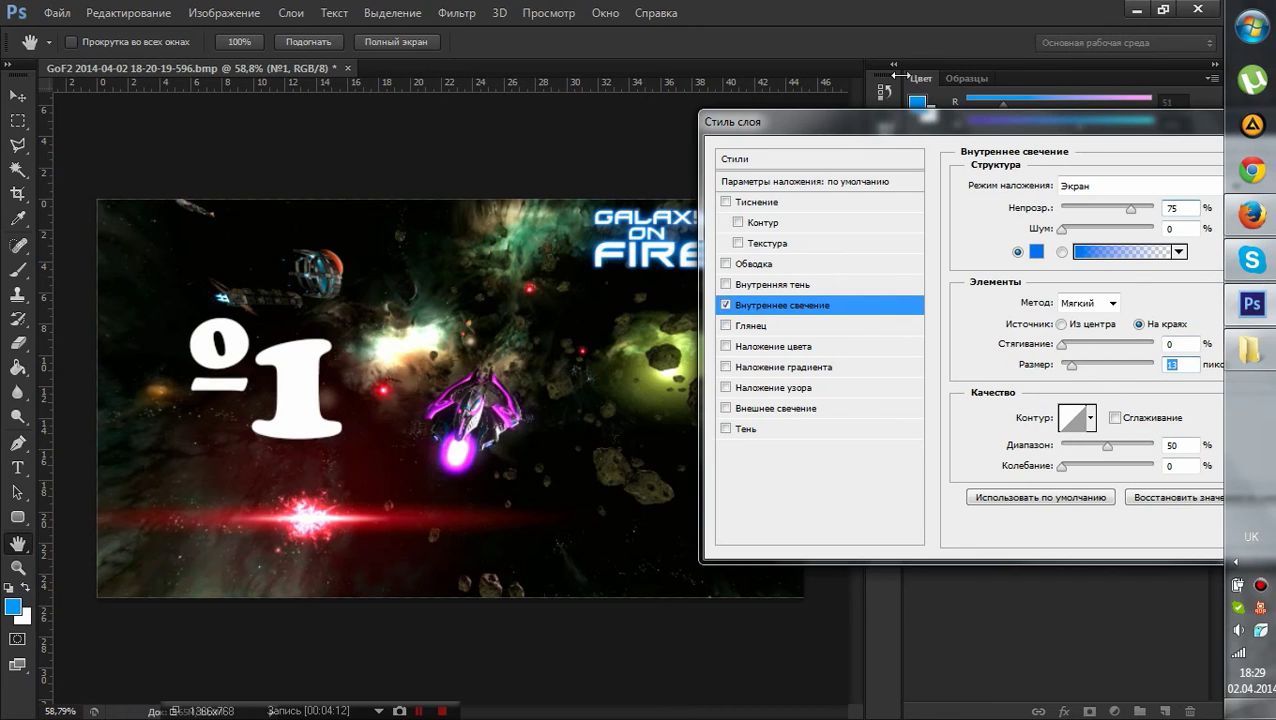
{"action": "left_click_drag", "start_coordinate": [901, 128], "coordinate": [801, 118]}
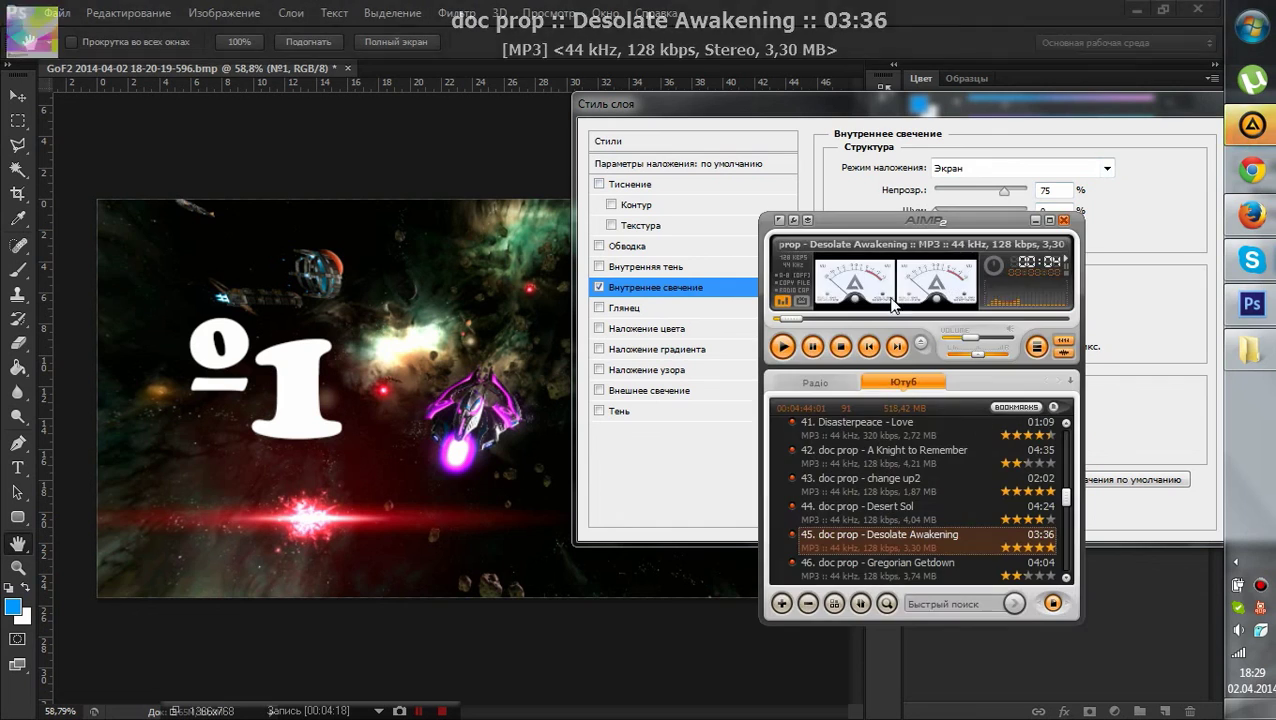
- Collapse the AIMP music player to its compact form and return to Photoshop
{"action": "left_click", "coordinate": [1036, 219]}
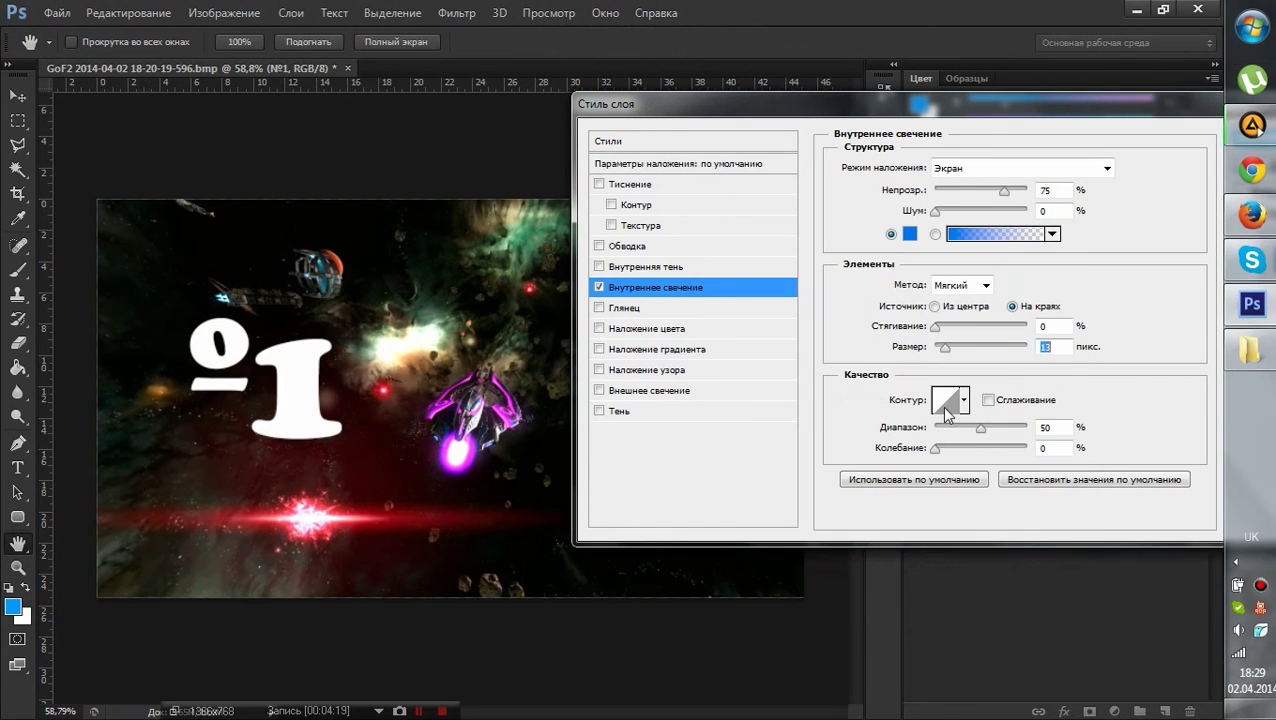
{"action": "left_click", "coordinate": [1256, 138]}
{"action": "left_click", "coordinate": [1043, 224]}
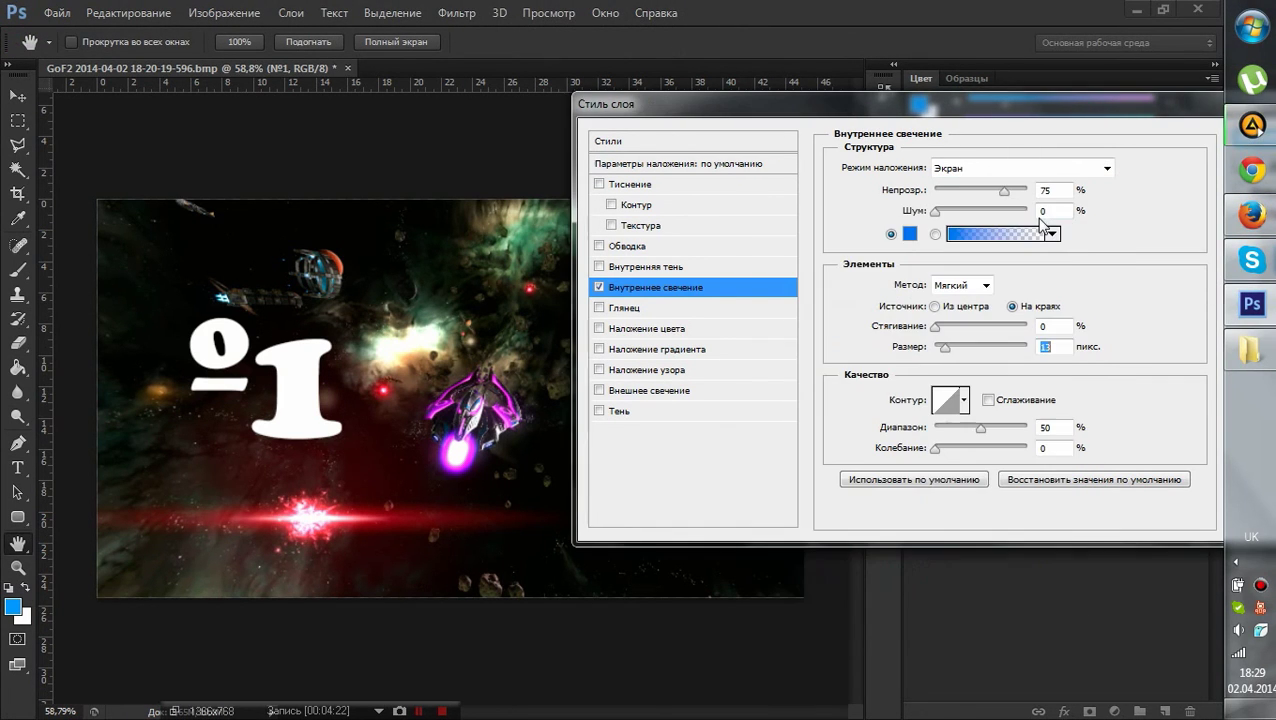
{"action": "key", "text": "super+d"}
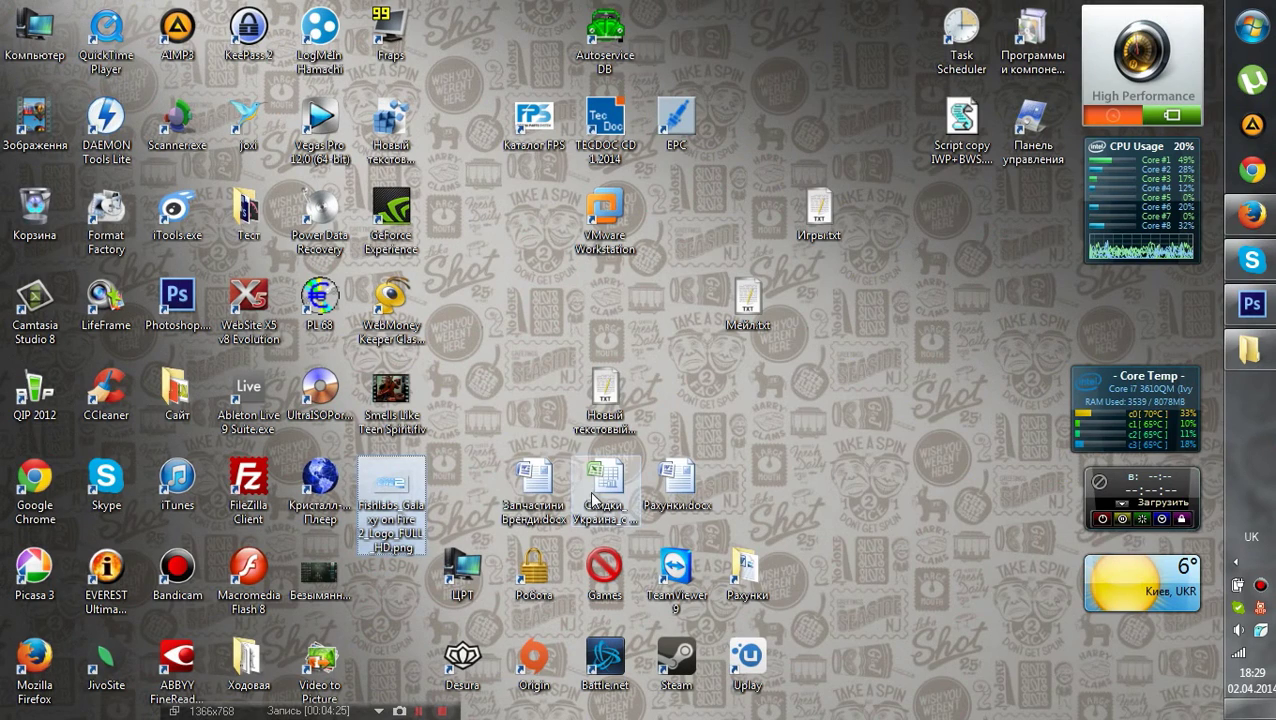
{"action": "left_click", "coordinate": [1251, 124]}
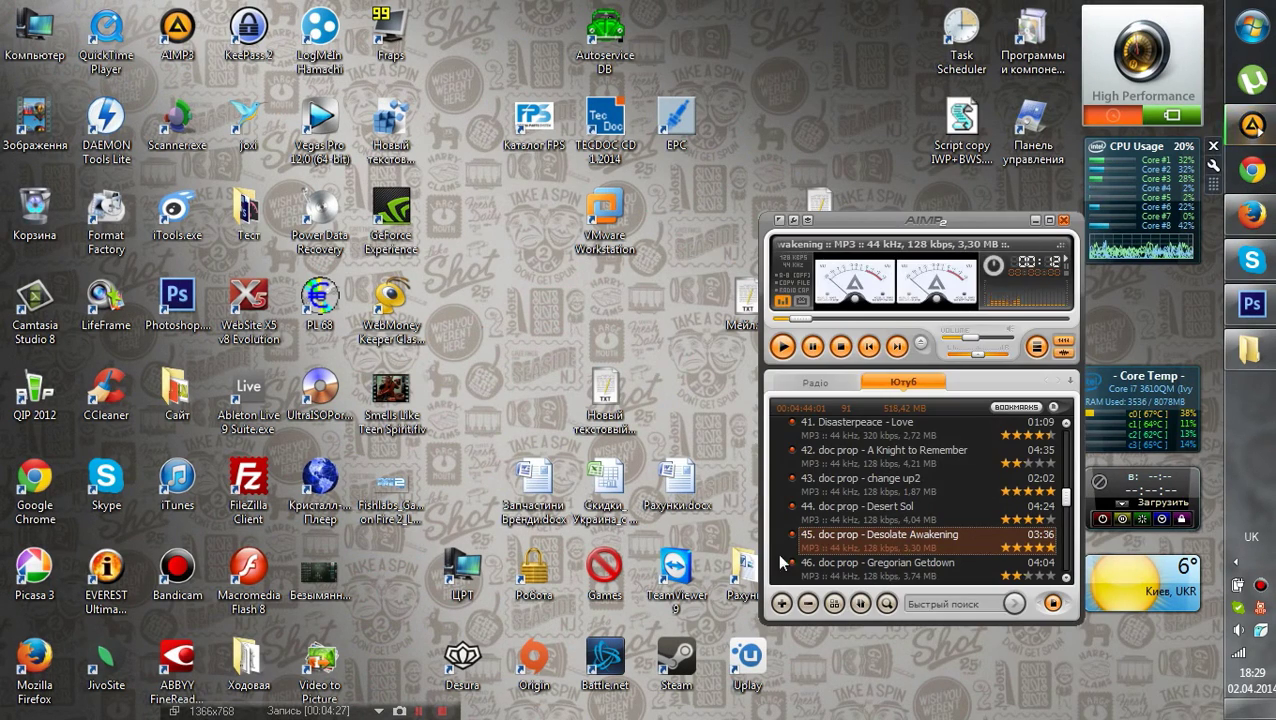
{"action": "left_click", "coordinate": [1036, 219]}
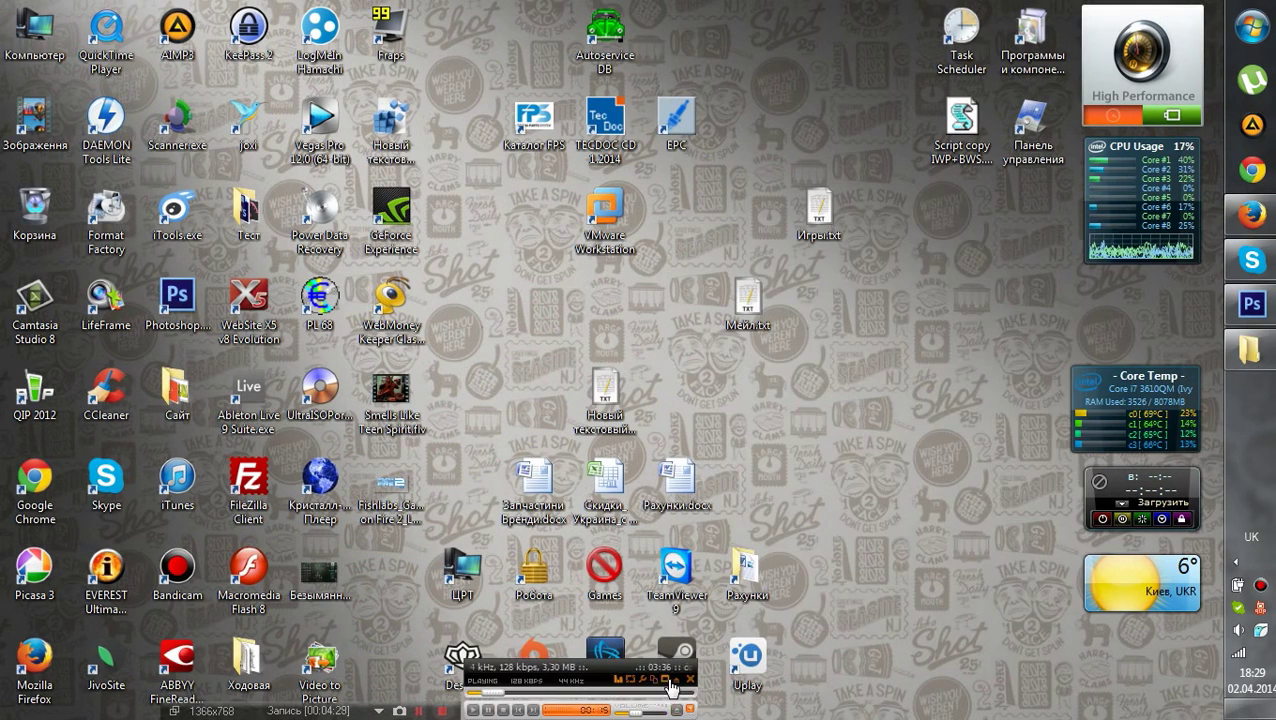
{"action": "left_click", "coordinate": [1251, 304]}
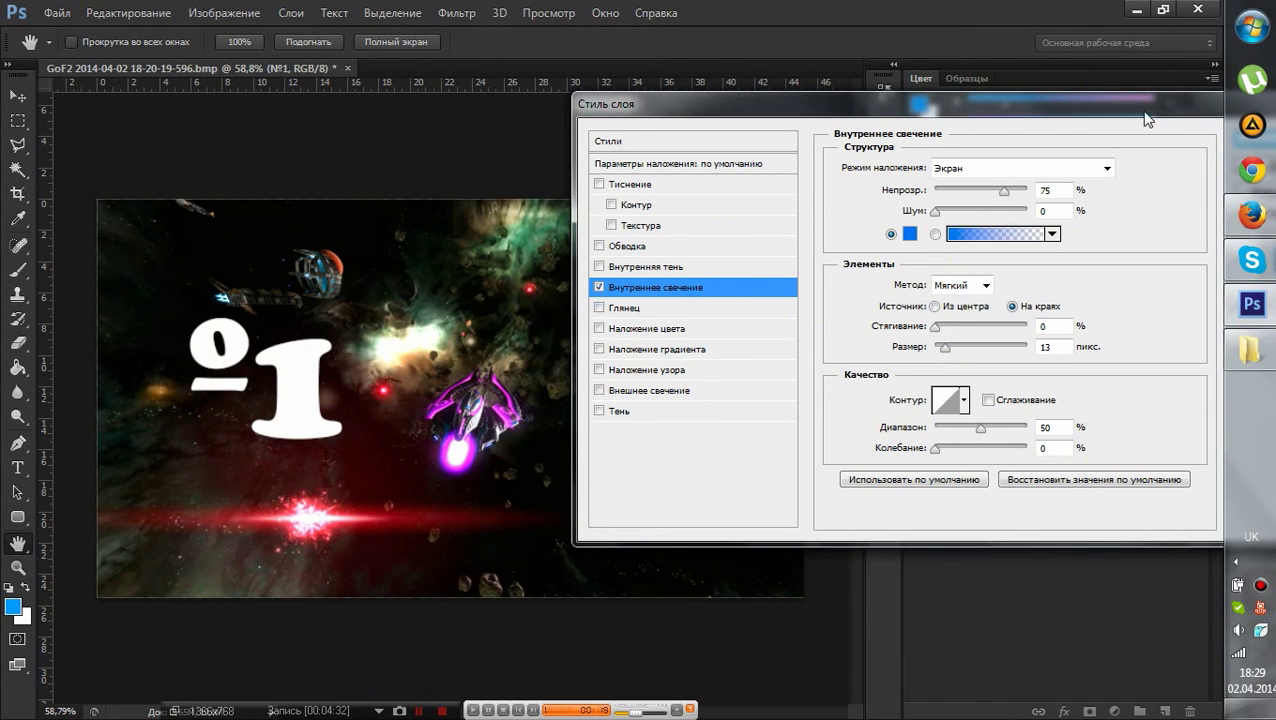
- Discard the layer style changes and reselect the №1 text layer
{"action": "left_click_drag", "start_coordinate": [1077, 100], "coordinate": [941, 90]}
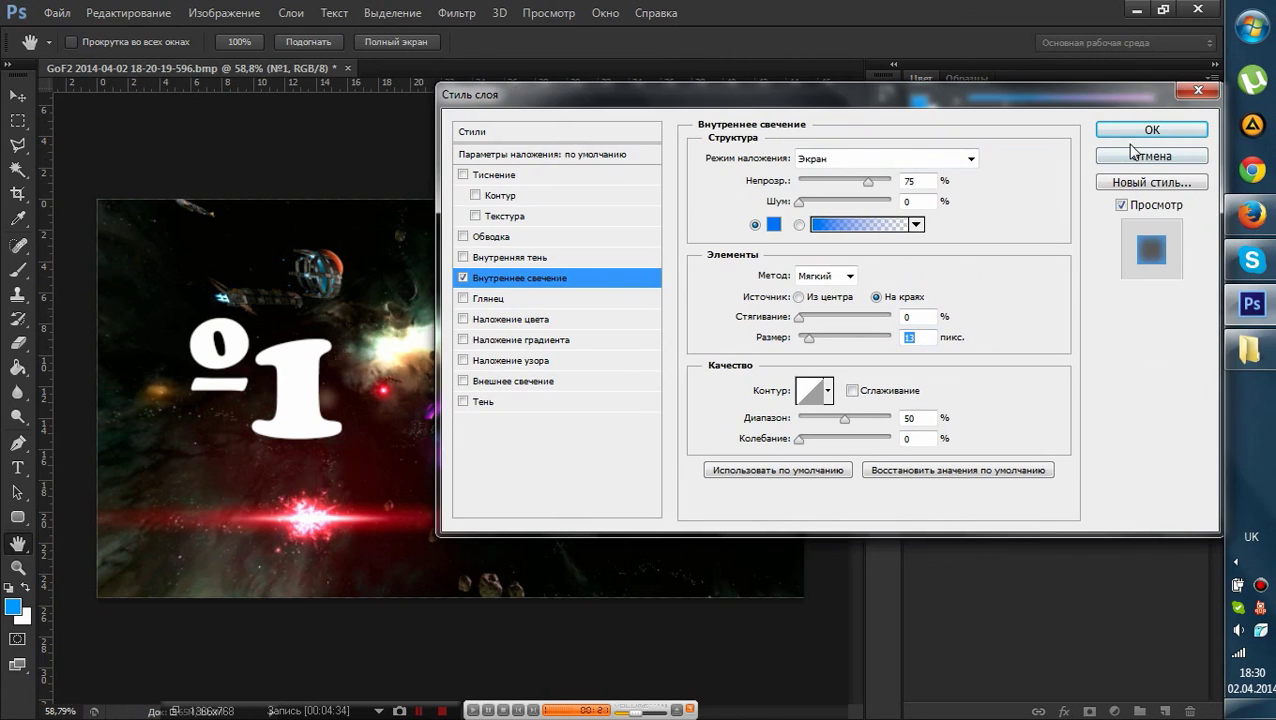
{"action": "left_click", "coordinate": [1124, 158]}
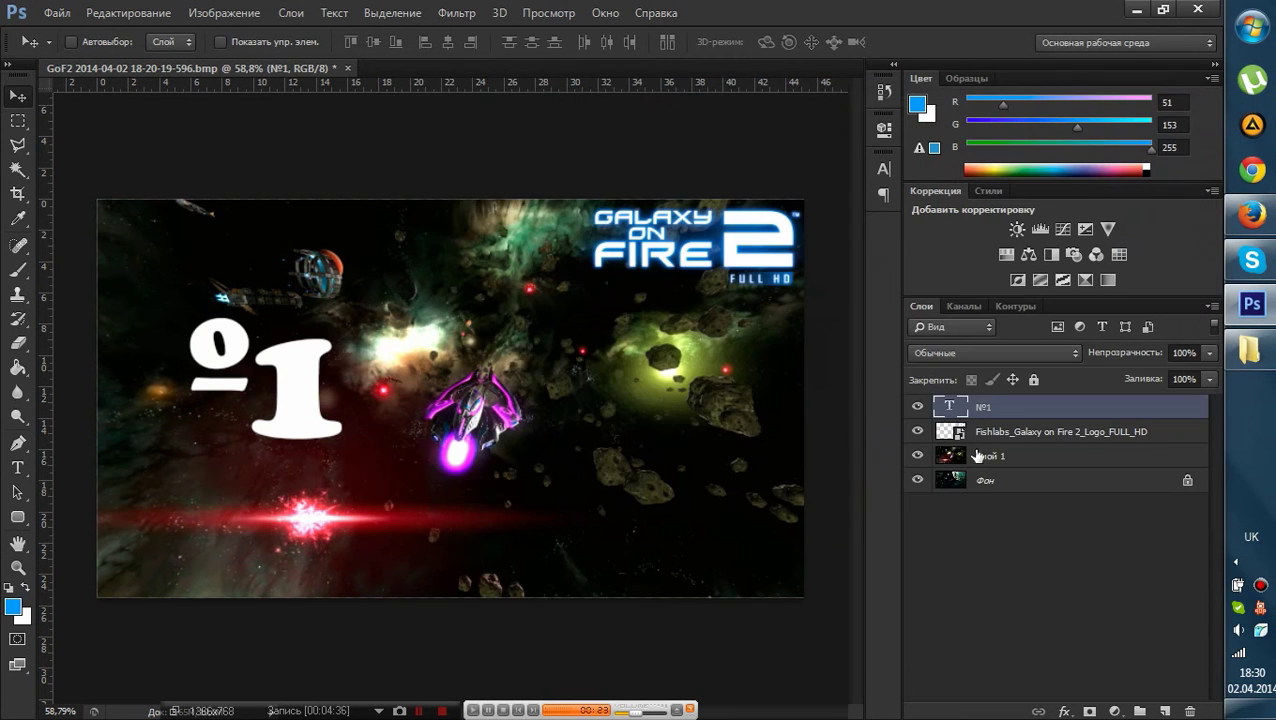
{"action": "left_click", "coordinate": [1000, 455]}
{"action": "left_click", "coordinate": [1007, 412]}
- Enable an inner glow in the №1 text layer's style and set its colour to bright blue
{"action": "double_click", "coordinate": [1095, 410]}
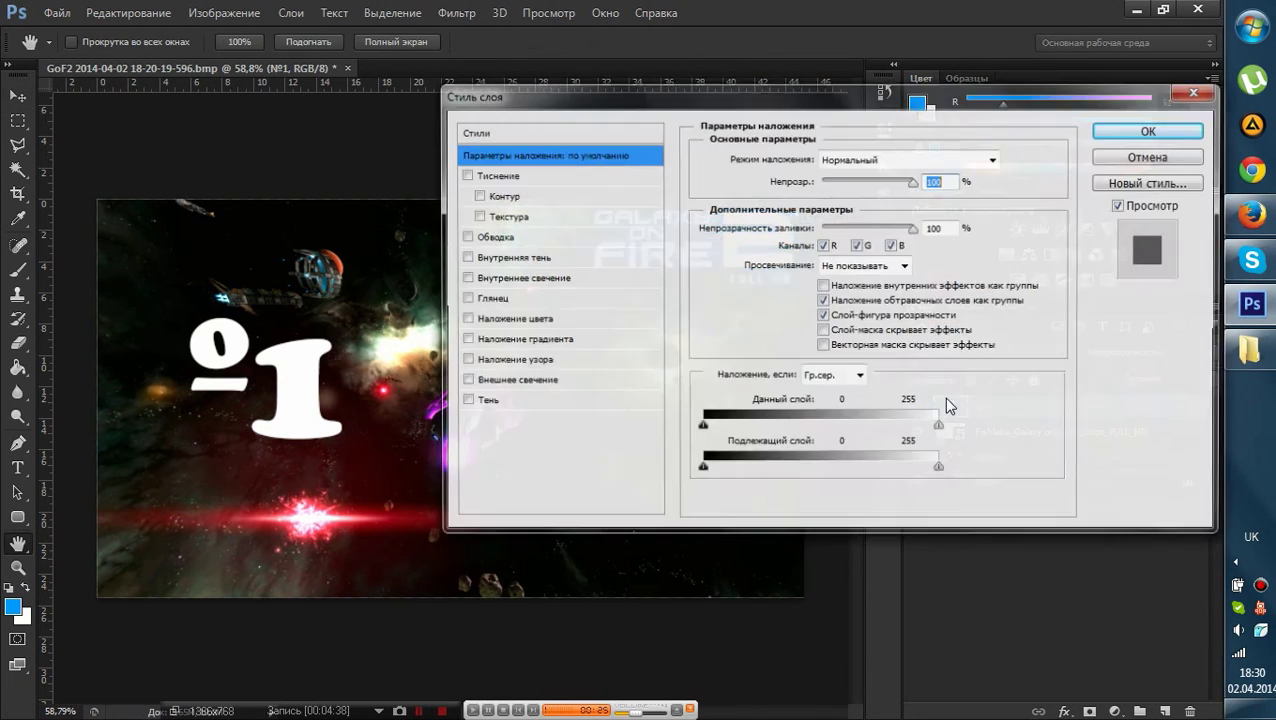
{"action": "left_click", "coordinate": [463, 277]}
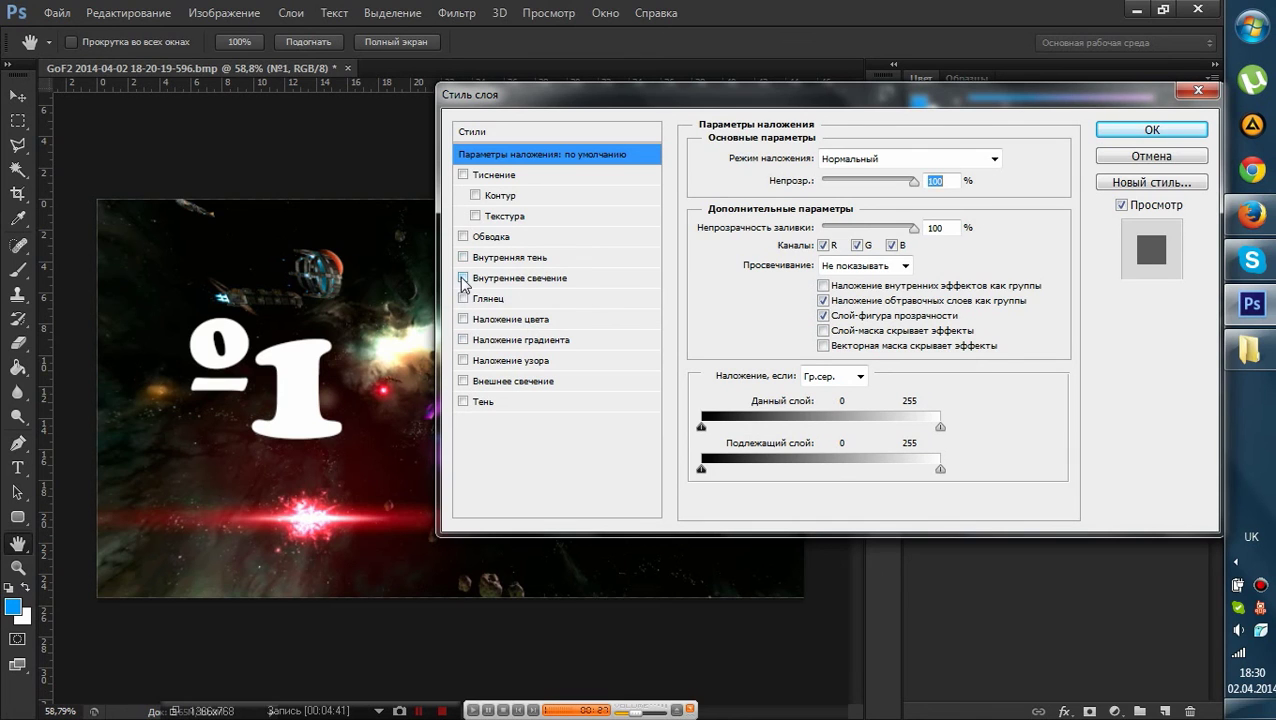
{"action": "left_click", "coordinate": [515, 279]}
{"action": "left_click", "coordinate": [772, 225]}
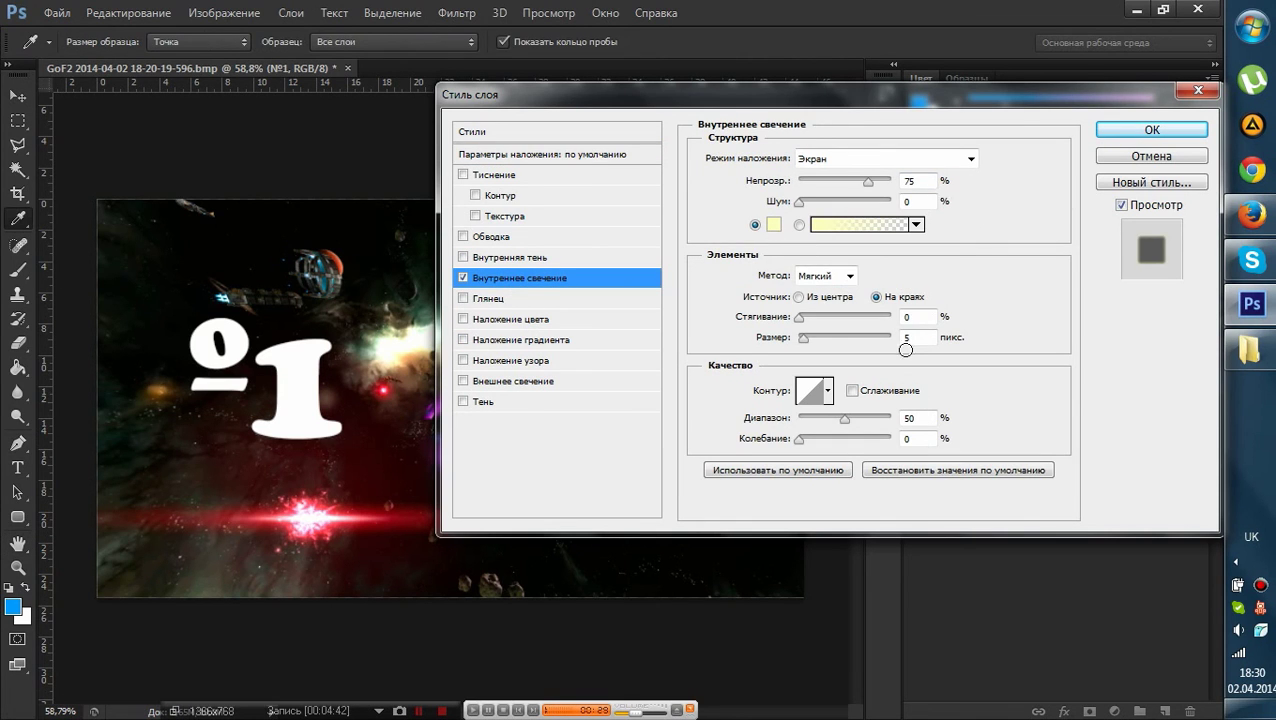
{"action": "left_click", "coordinate": [986, 340]}
{"action": "left_click", "coordinate": [939, 267]}
{"action": "left_click", "coordinate": [902, 266]}
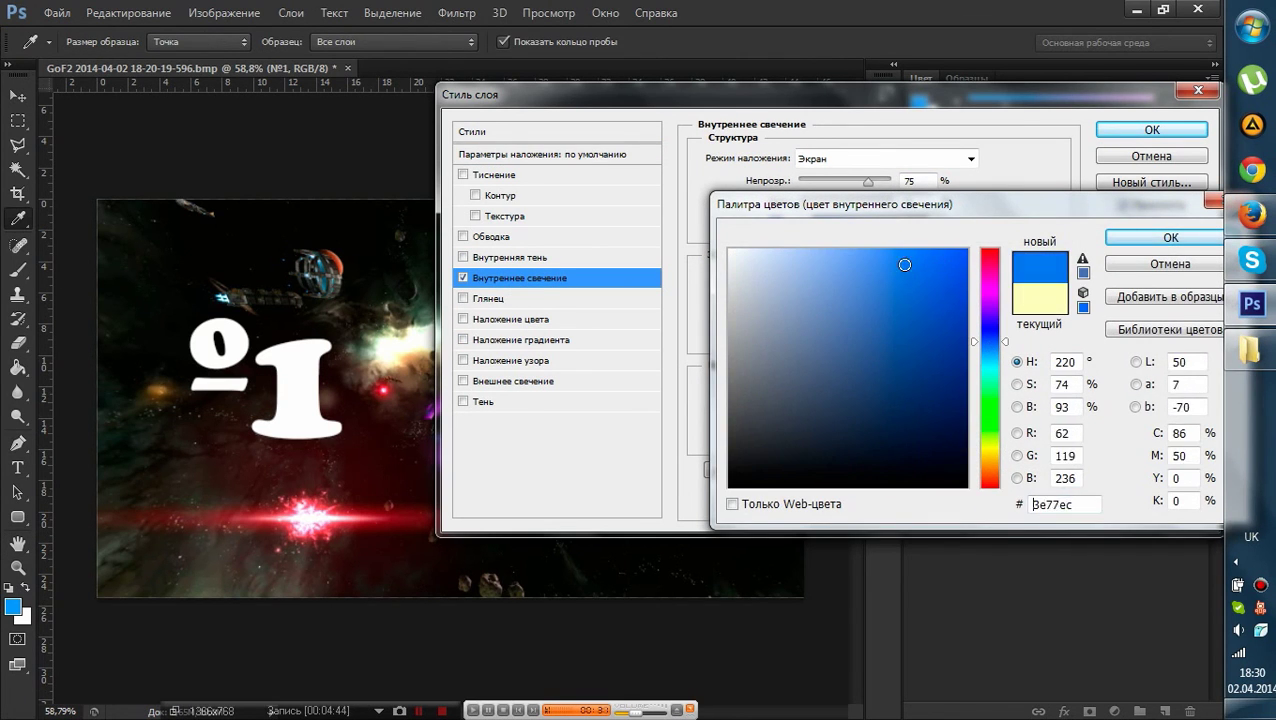
{"action": "left_click", "coordinate": [900, 261]}
{"action": "left_click", "coordinate": [1170, 237]}
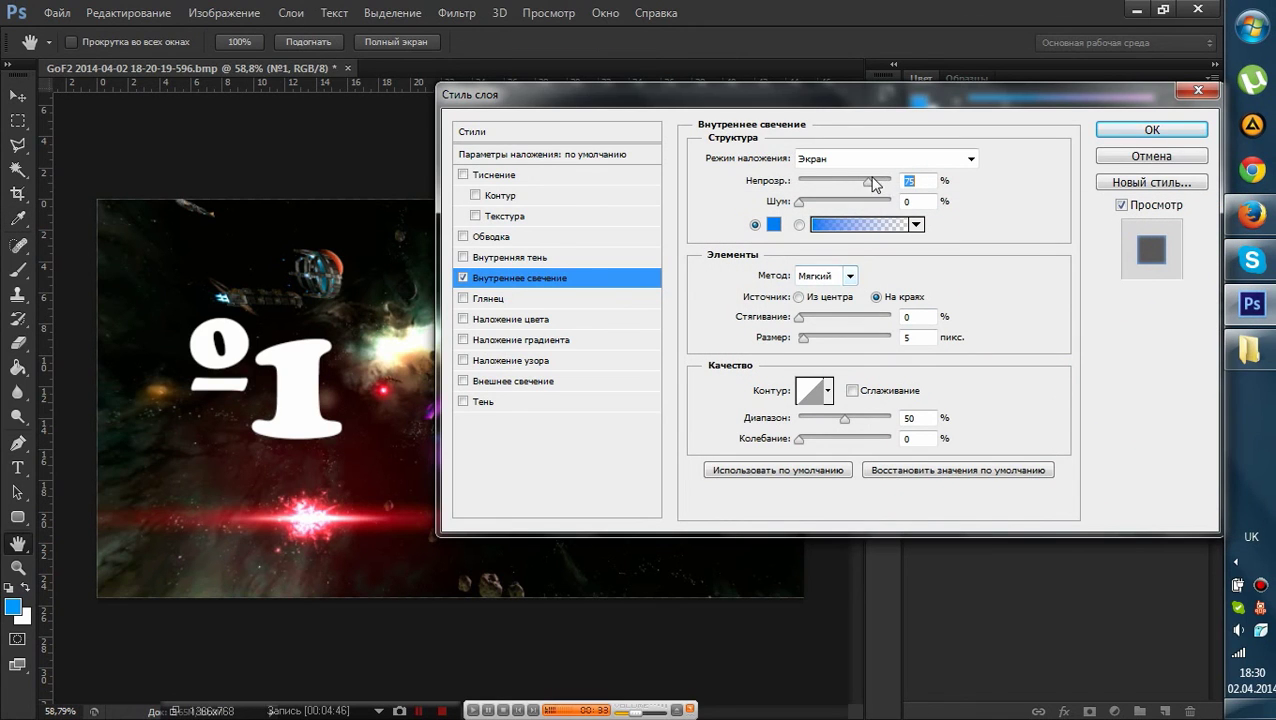
- Try 100% opacity, 26% choke and 87 px size for the №1 text's inner glow with both glow sources, and discard the style changes
{"action": "left_click_drag", "start_coordinate": [868, 183], "coordinate": [900, 183]}
{"action": "left_click_drag", "start_coordinate": [810, 345], "coordinate": [822, 318]}
{"action": "left_click", "coordinate": [828, 297]}
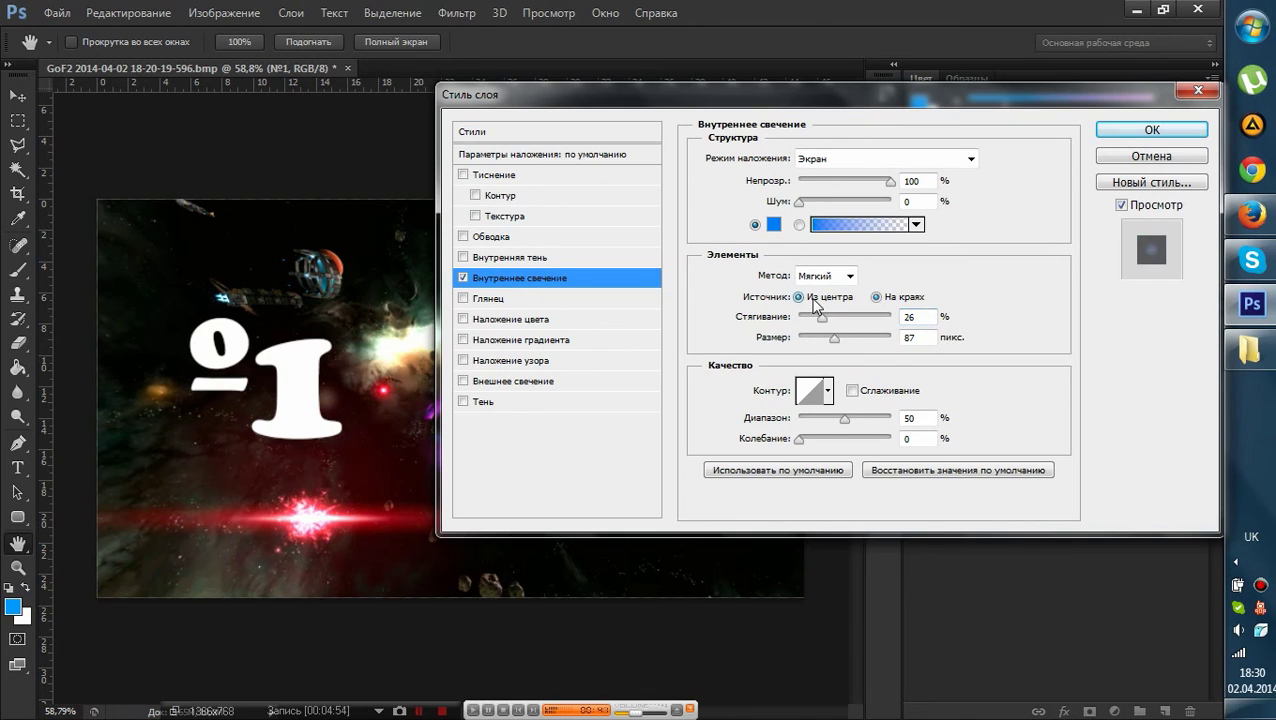
{"action": "left_click", "coordinate": [901, 298]}
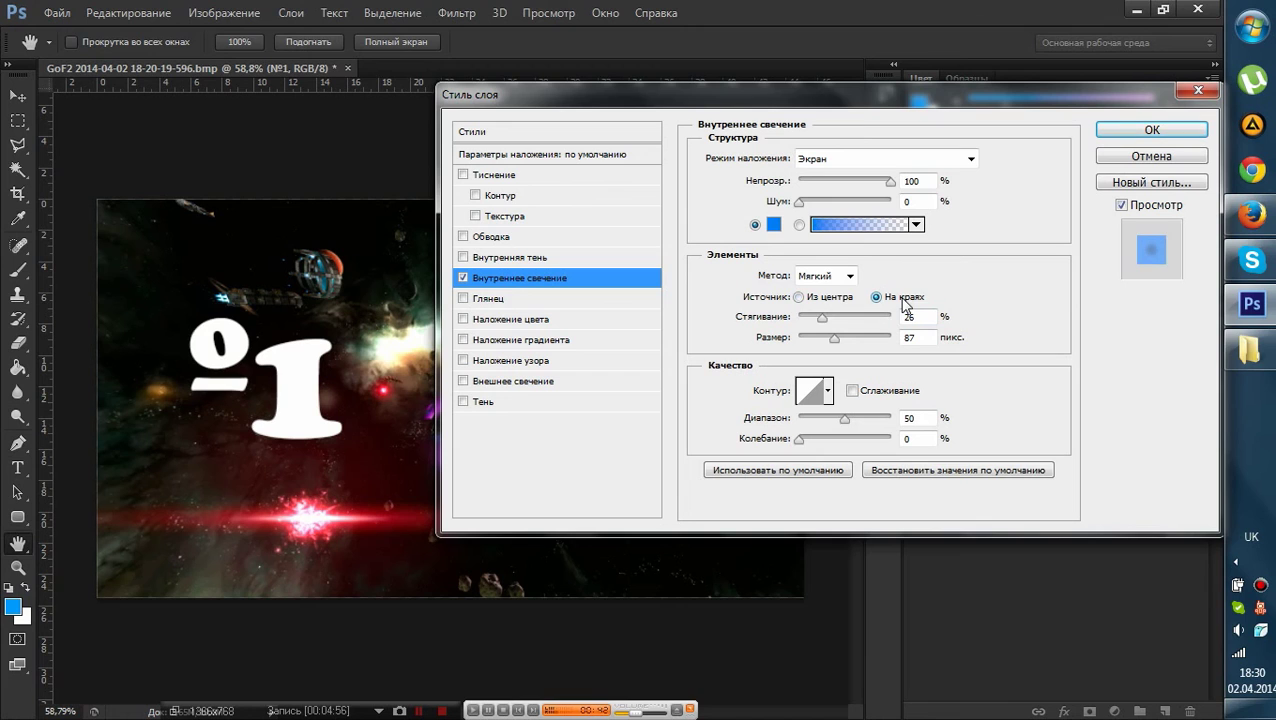
{"action": "left_click", "coordinate": [1123, 158]}
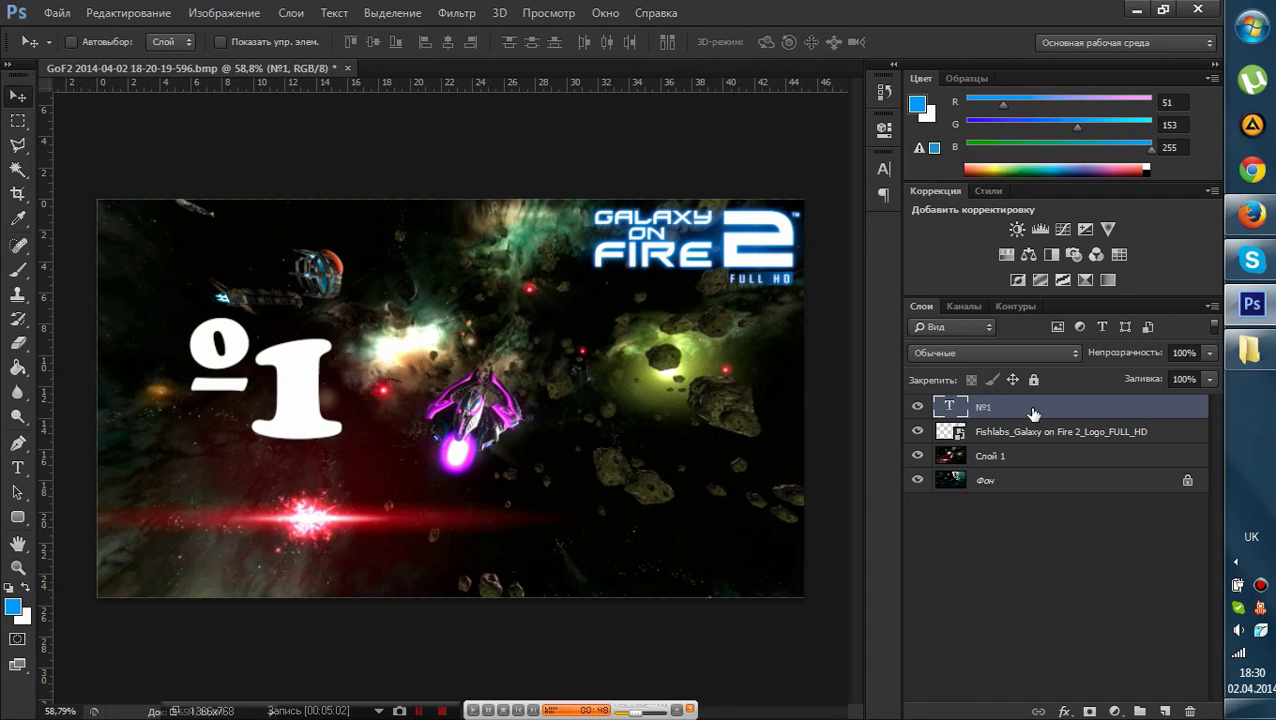
- Duplicate the №1 text layer and rasterize the copy
{"action": "key", "text": "ctrl+j"}
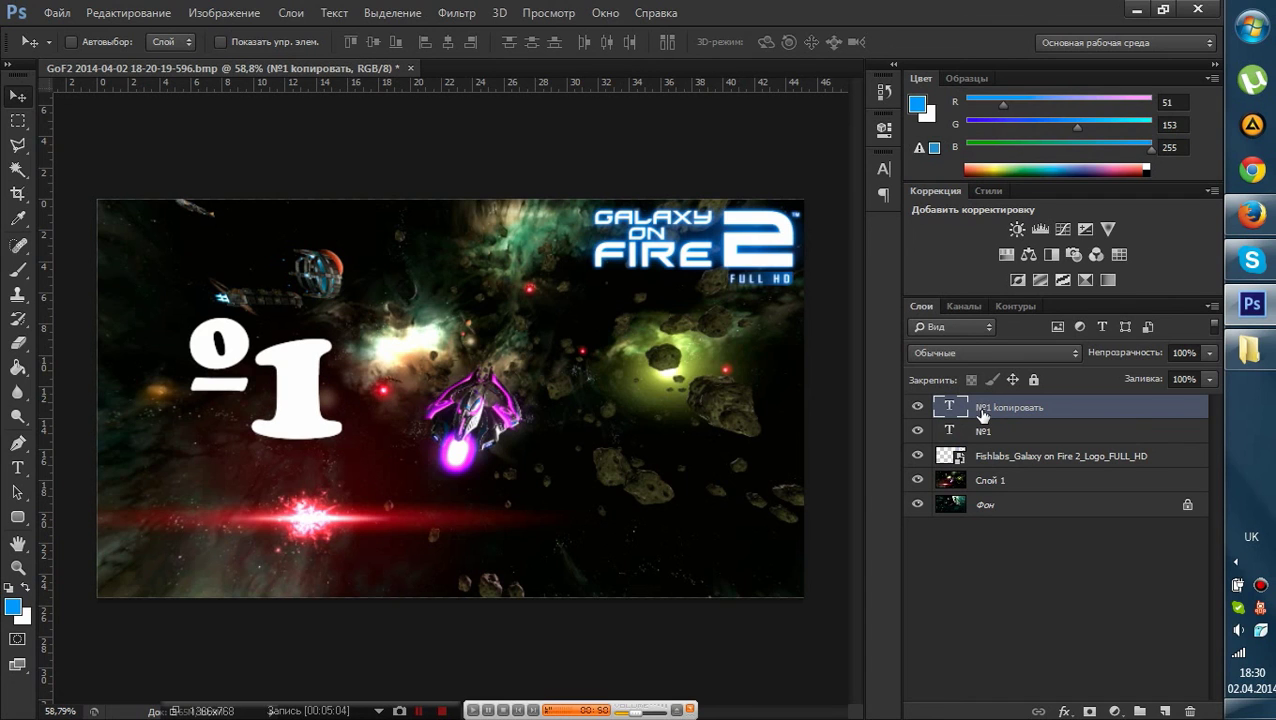
{"action": "right_click", "coordinate": [983, 414]}
{"action": "left_click", "coordinate": [686, 300]}
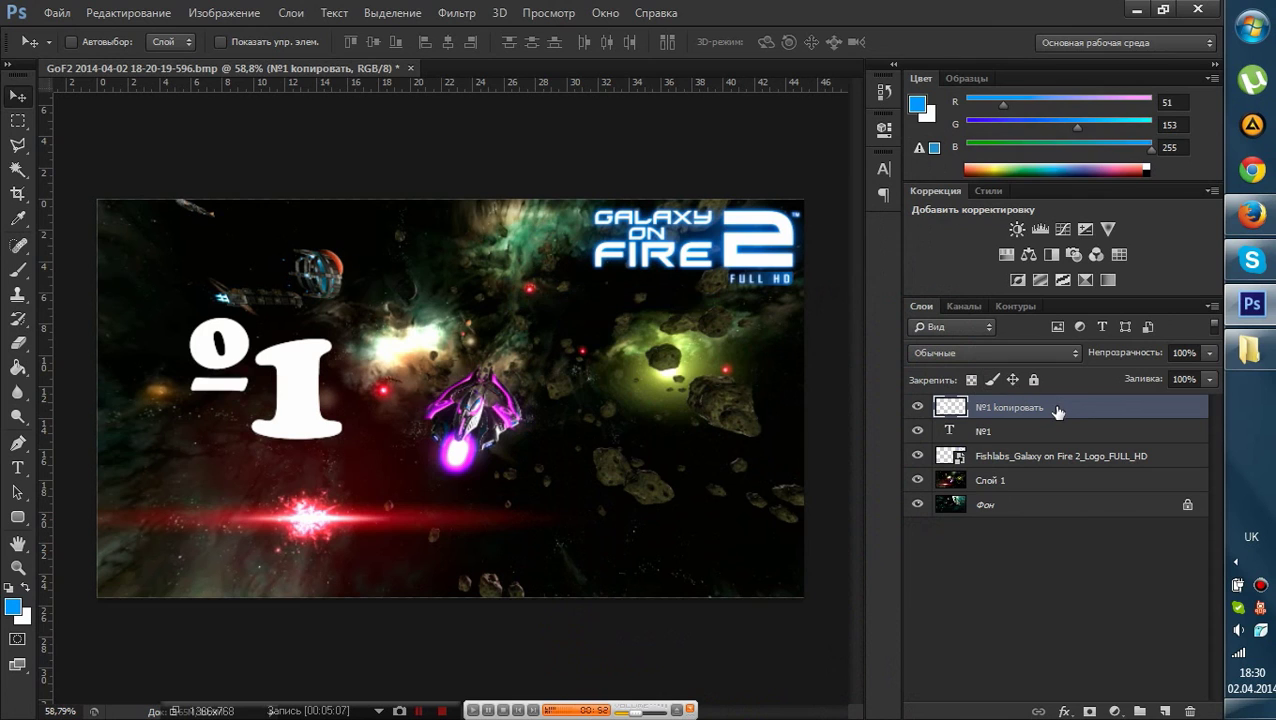
- Try the default inner glow on the rasterized №1 copy and cancel the layer style
{"action": "double_click", "coordinate": [1054, 407]}
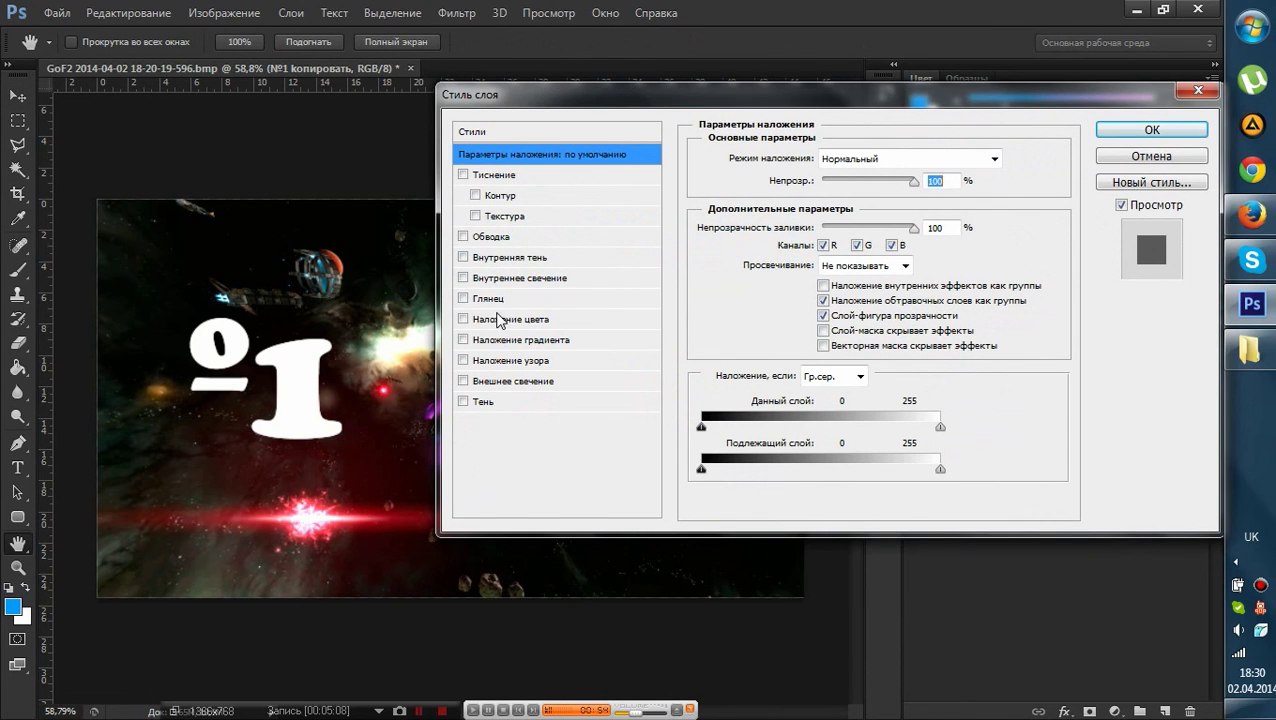
{"action": "left_click", "coordinate": [481, 280]}
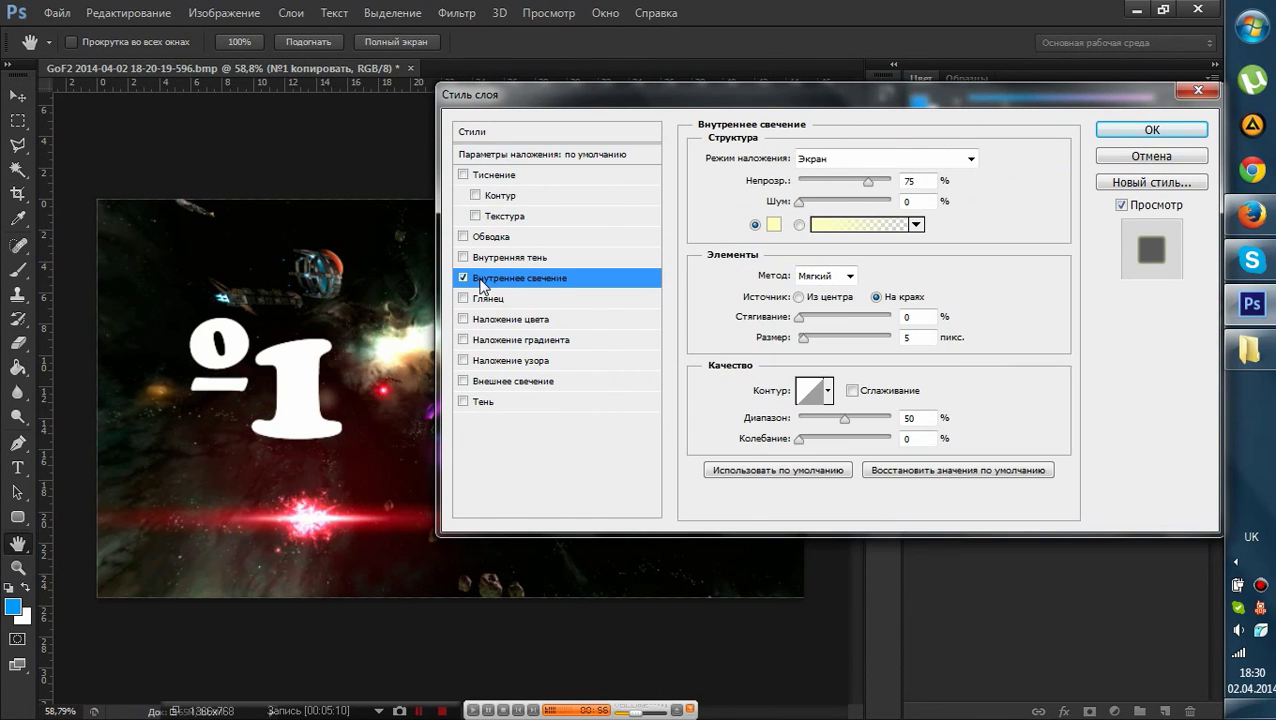
{"action": "left_click", "coordinate": [1188, 158]}
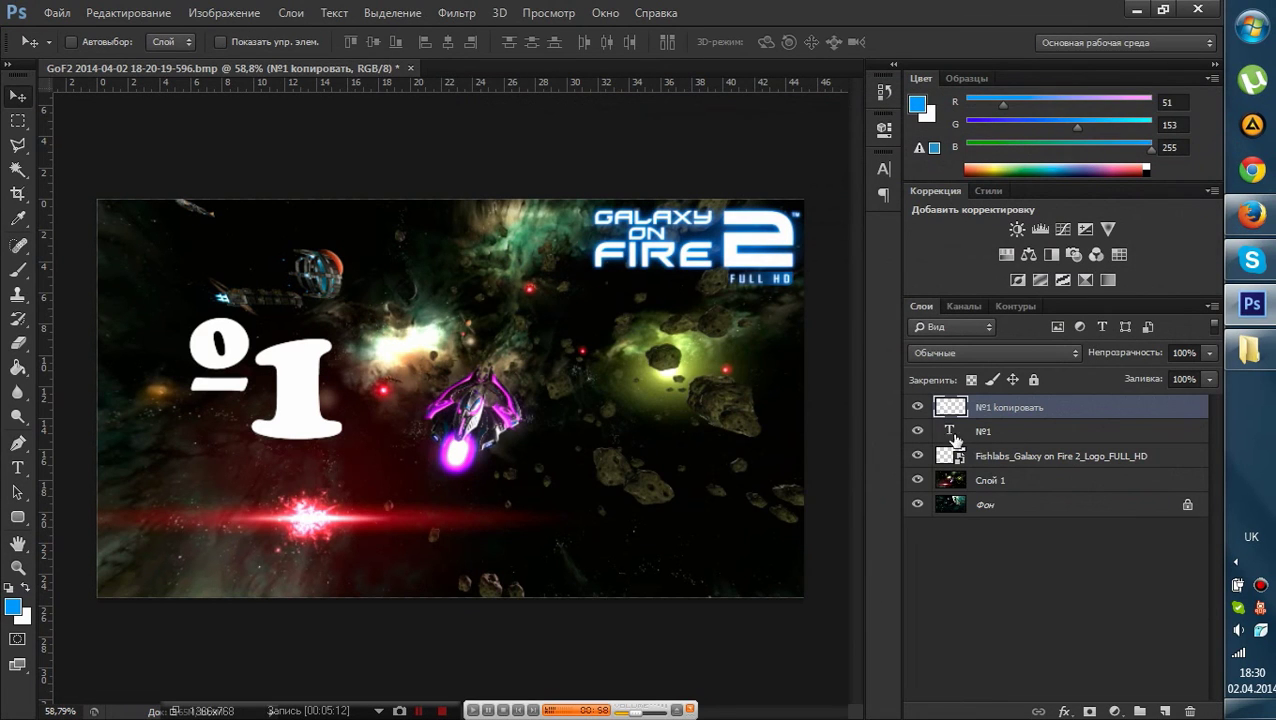
- Hide the original №1 text layer, try a larger blue #1232f8 inner glow on the rasterized copy, and cancel the layer style
{"action": "double_click", "coordinate": [1029, 406]}
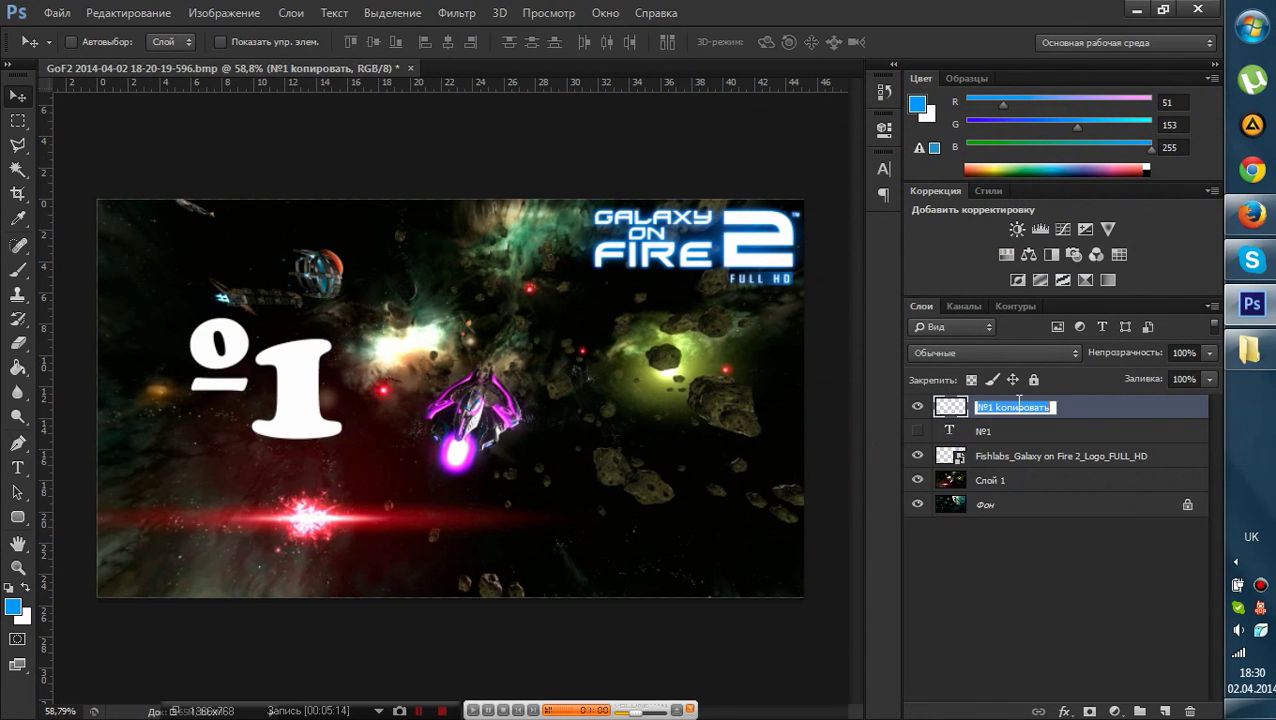
{"action": "key", "text": "Return"}
{"action": "double_click", "coordinate": [1141, 421]}
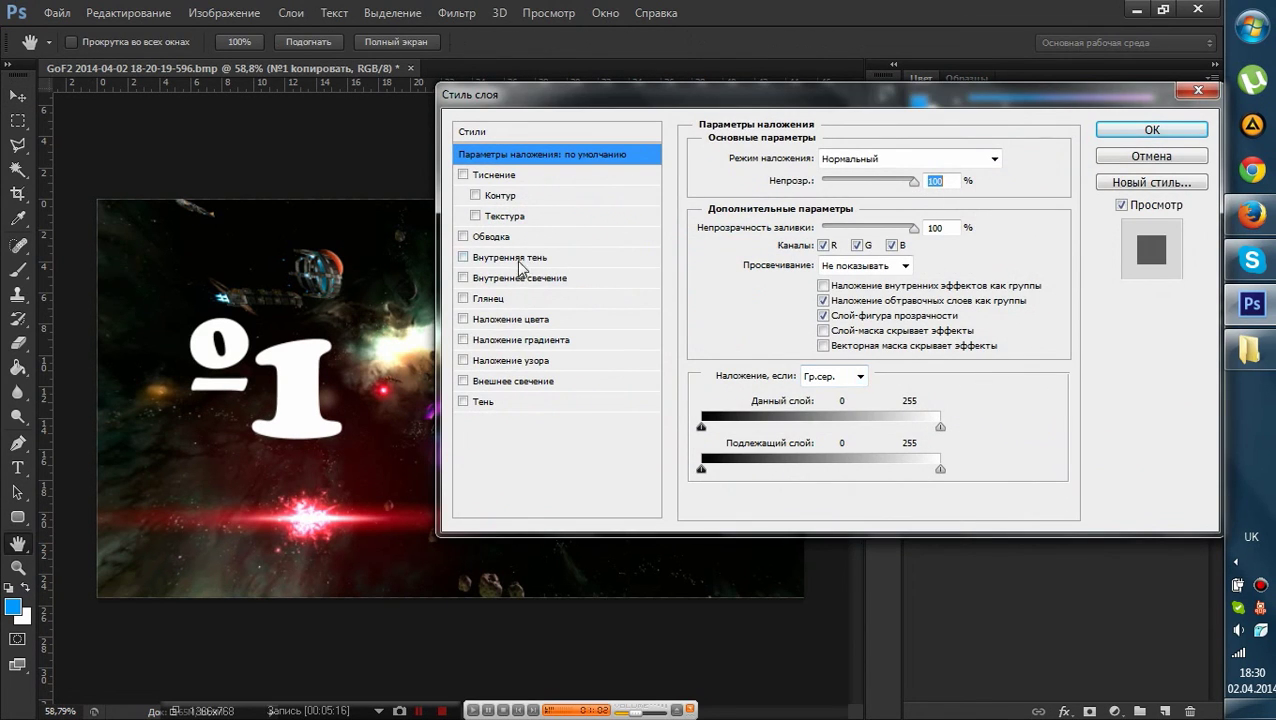
{"action": "left_click", "coordinate": [505, 279]}
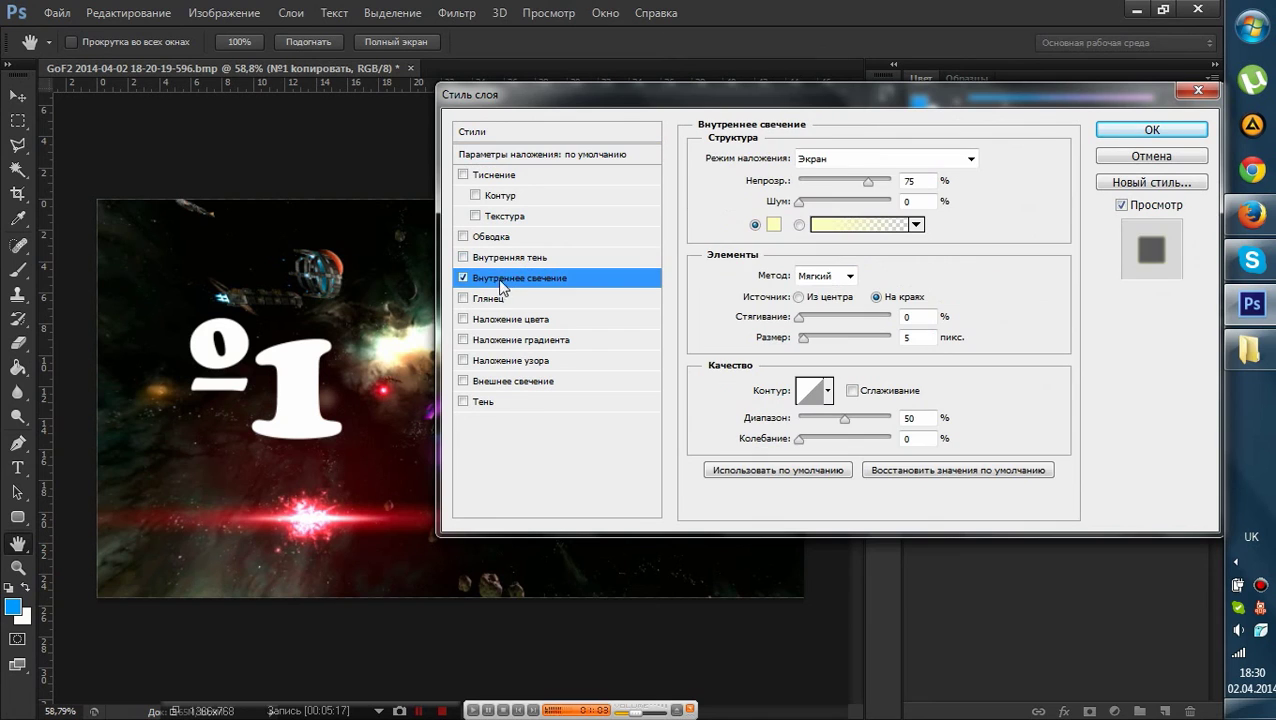
{"action": "left_click", "coordinate": [775, 225]}
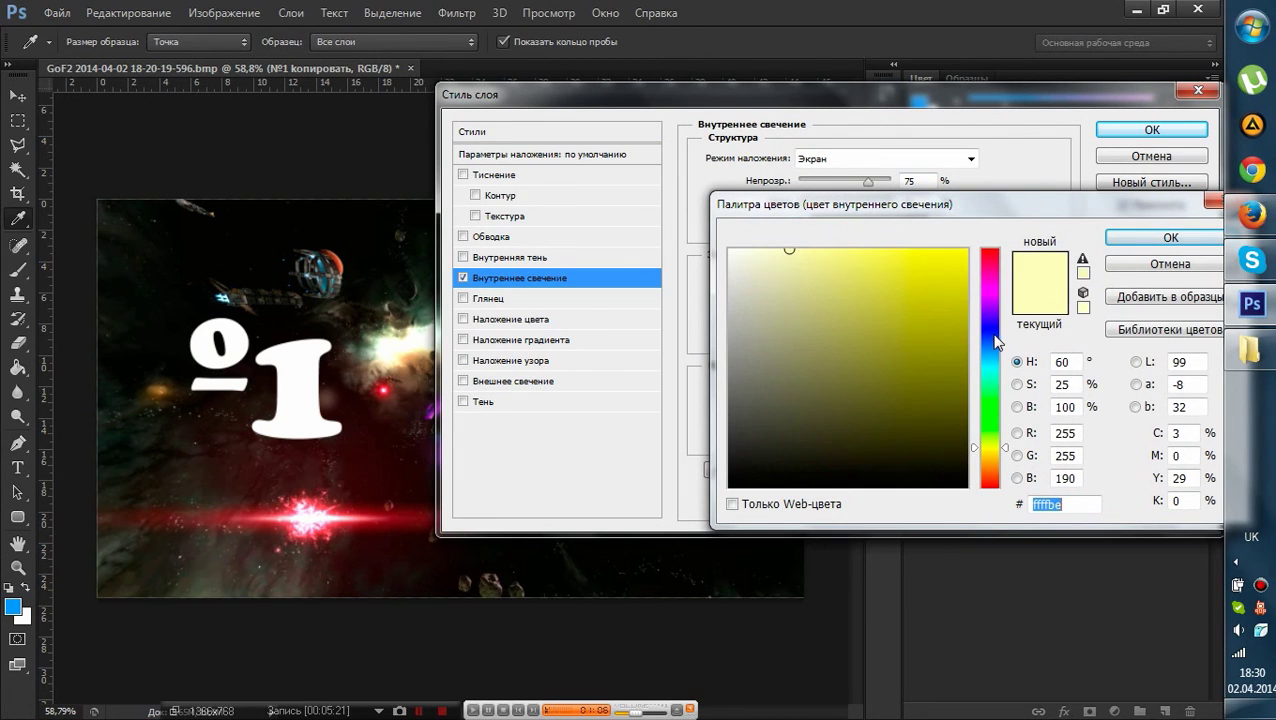
{"action": "left_click", "coordinate": [993, 335]}
{"action": "left_click", "coordinate": [943, 265]}
{"action": "left_click", "coordinate": [951, 256]}
{"action": "left_click", "coordinate": [1140, 247]}
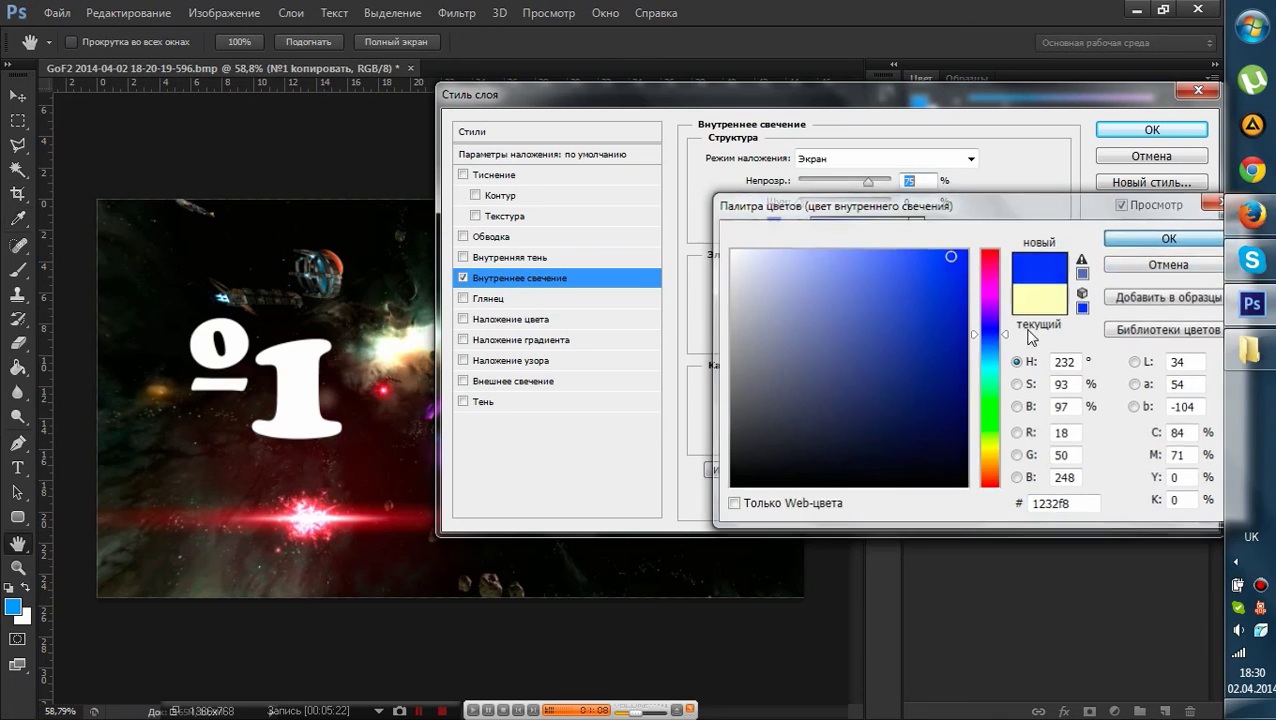
{"action": "left_click_drag", "start_coordinate": [801, 338], "coordinate": [840, 317]}
{"action": "left_click", "coordinate": [1175, 158]}
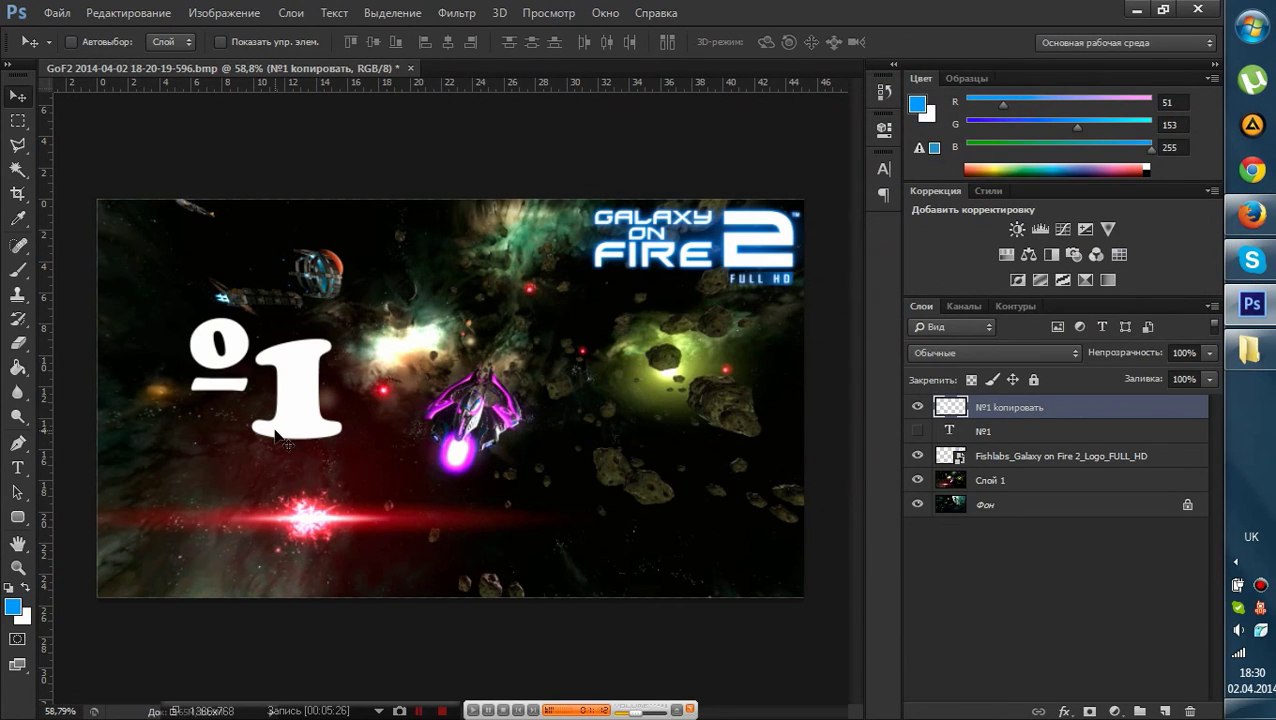
- Check the rasterized №1 copy by toggling its visibility and that of Слой 1, and delete the copy
{"action": "scroll", "coordinate": [305, 410], "scroll_direction": "up", "scroll_amount": 3}
{"action": "scroll", "coordinate": [305, 410], "scroll_direction": "up", "scroll_amount": 4}
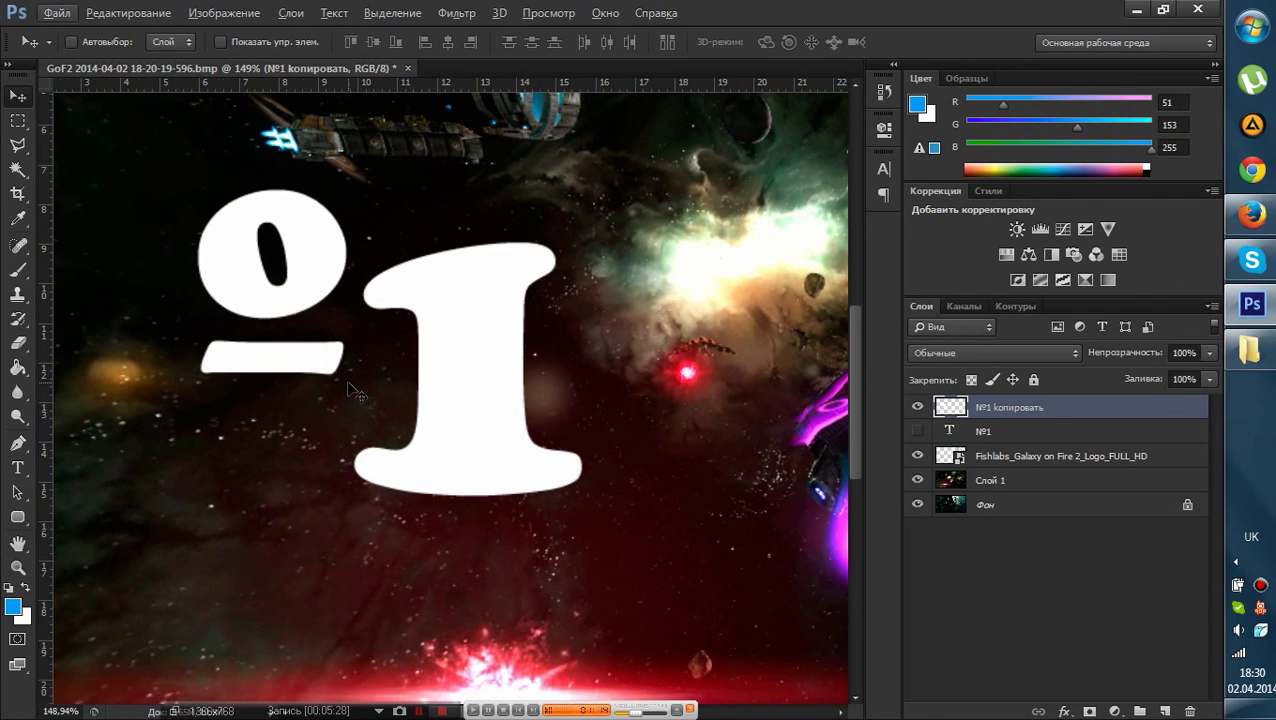
{"action": "left_click", "coordinate": [917, 406]}
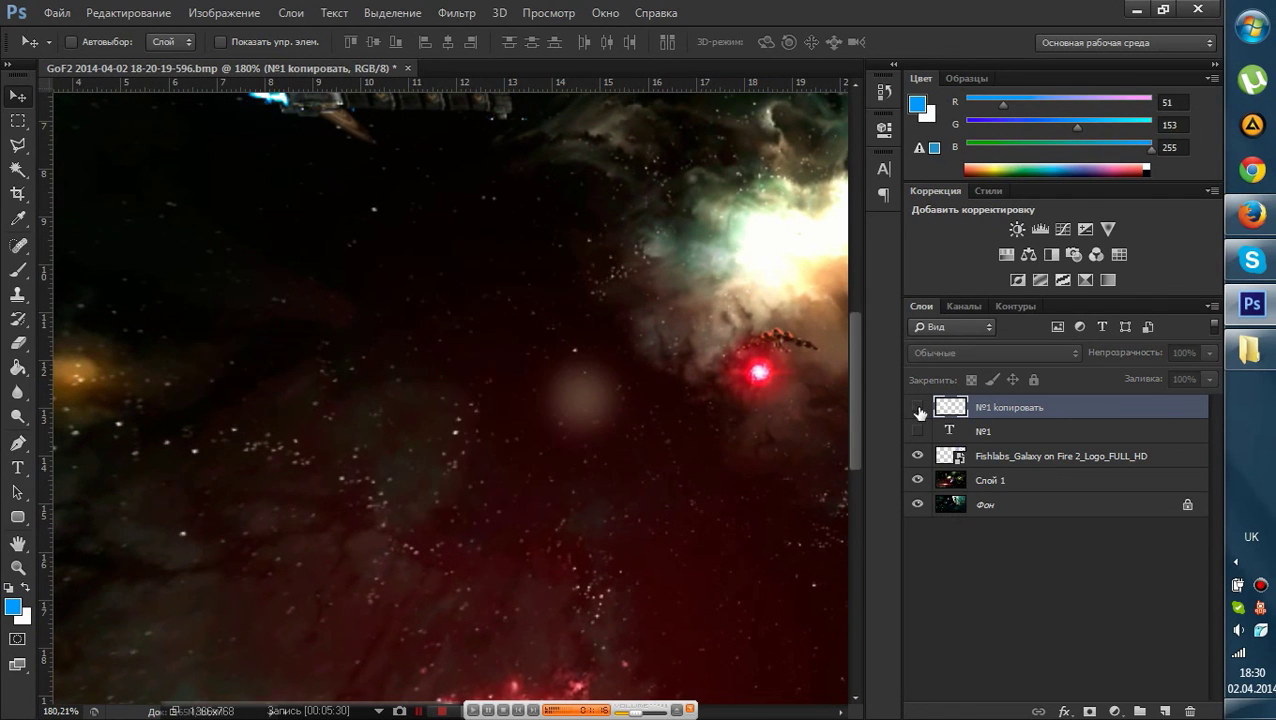
{"action": "left_click", "coordinate": [917, 406]}
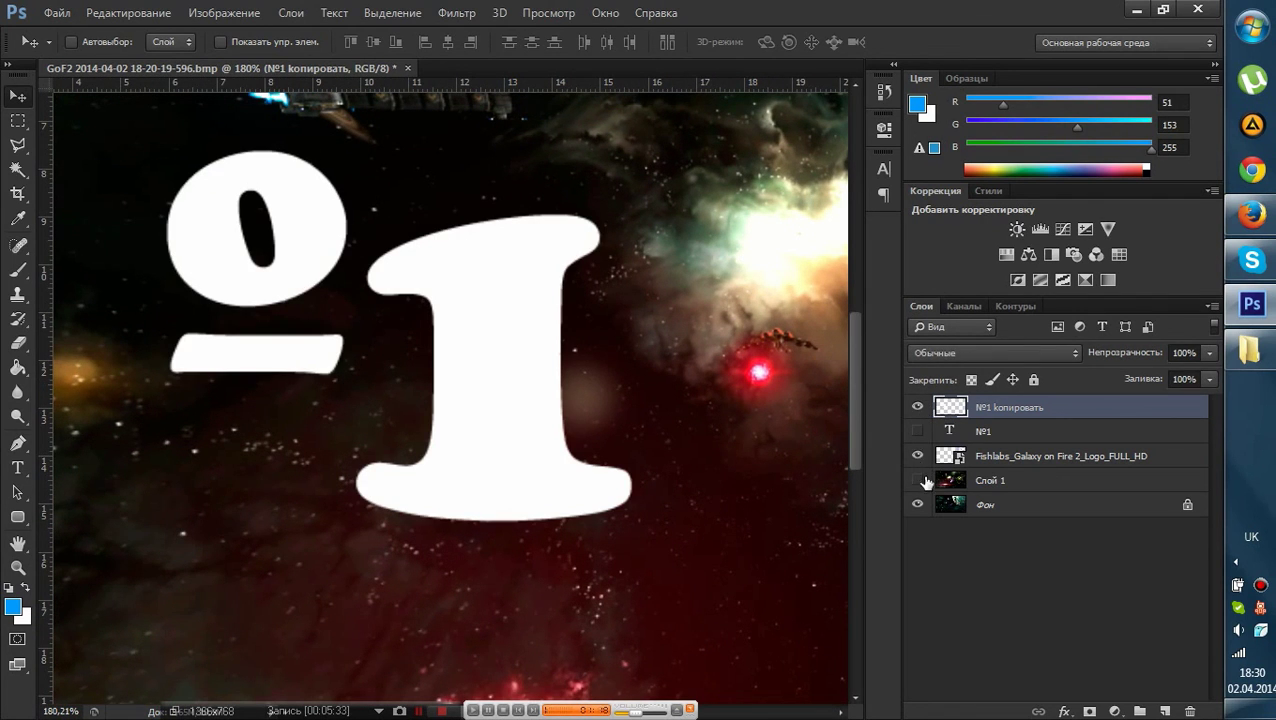
{"action": "left_click", "coordinate": [917, 480]}
{"action": "left_click", "coordinate": [917, 480]}
{"action": "key", "text": "Delete"}
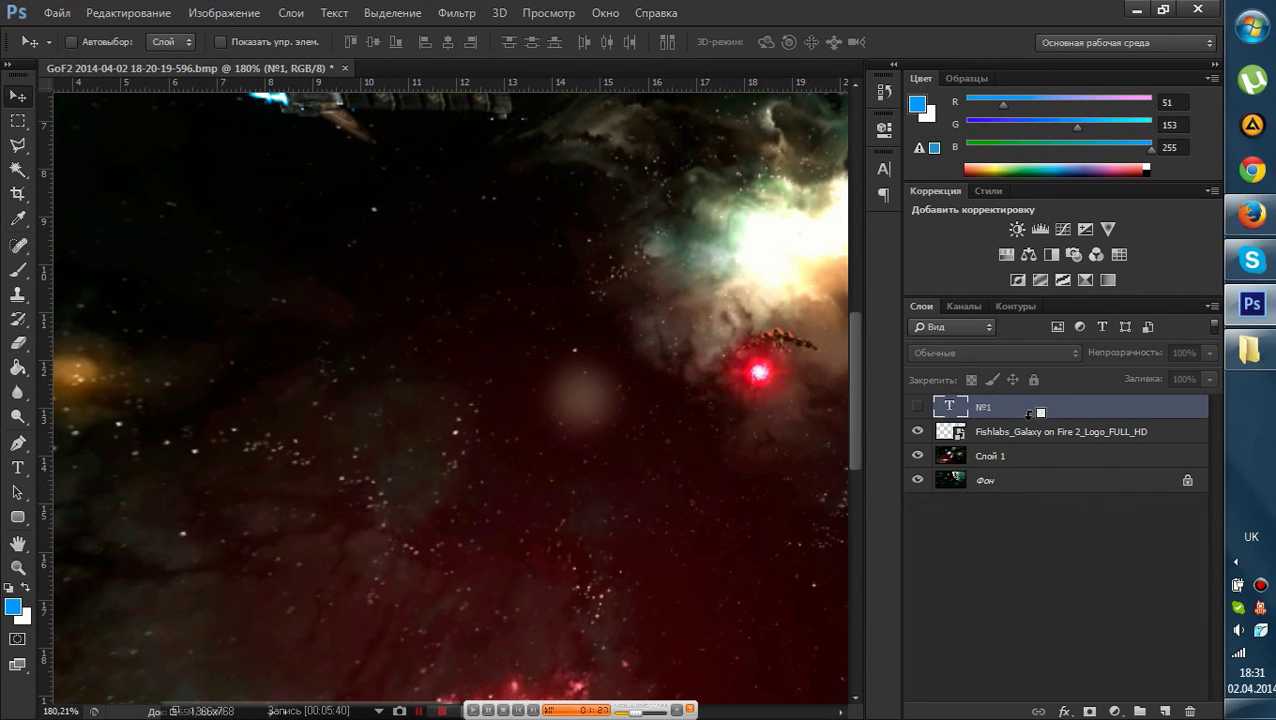
- Show the original №1 text layer and enable an outer glow in its layer style
{"action": "left_click", "coordinate": [918, 407]}
{"action": "double_click", "coordinate": [1072, 408]}
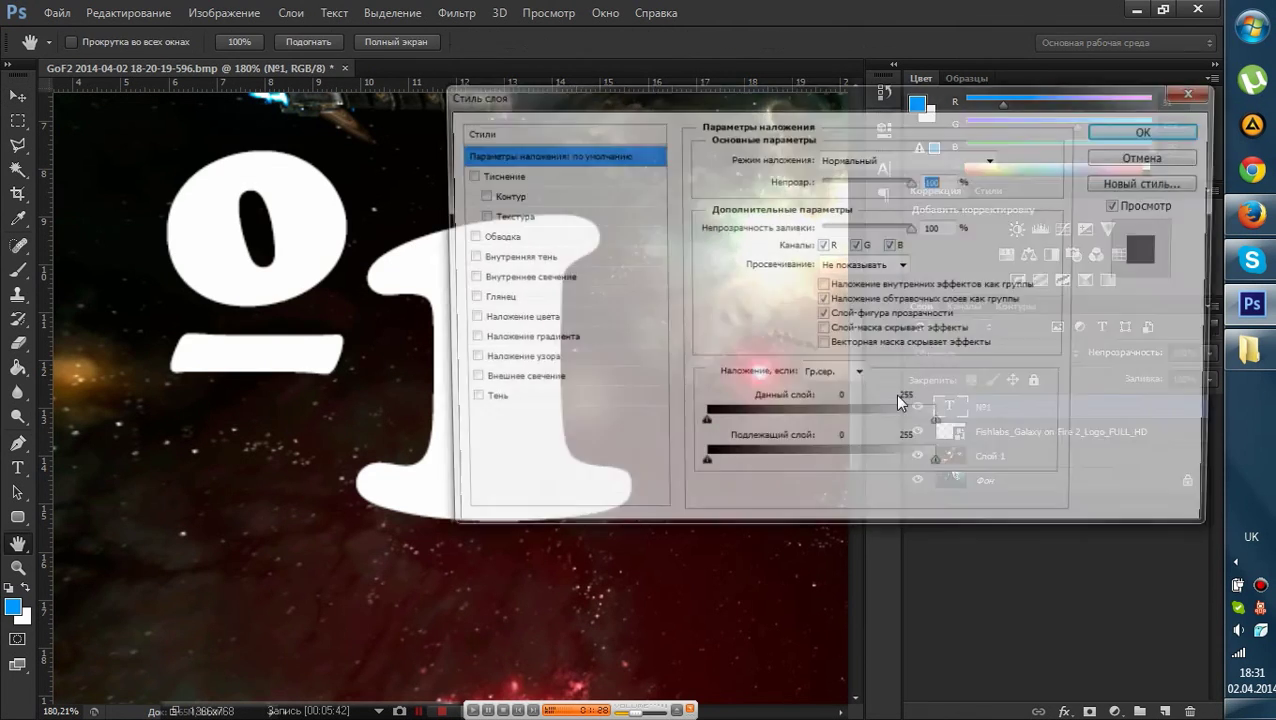
{"action": "left_click_drag", "start_coordinate": [642, 86], "coordinate": [774, 88]}
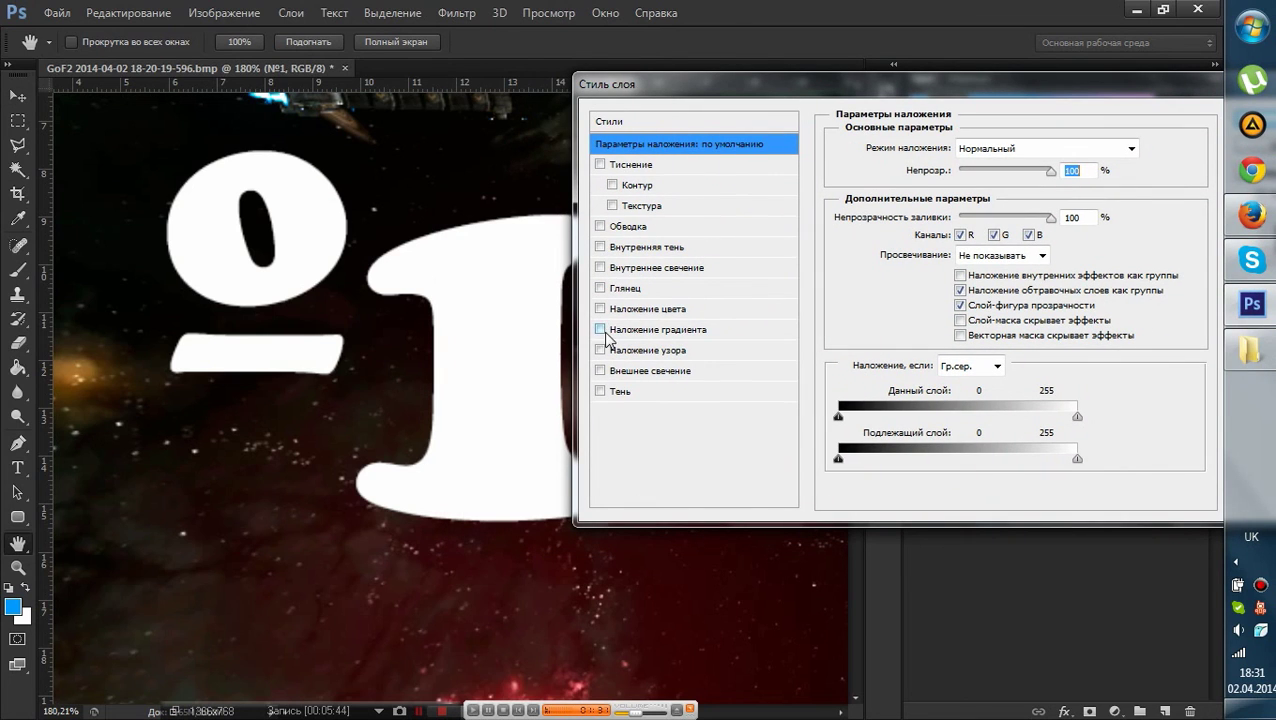
{"action": "left_click", "coordinate": [600, 371]}
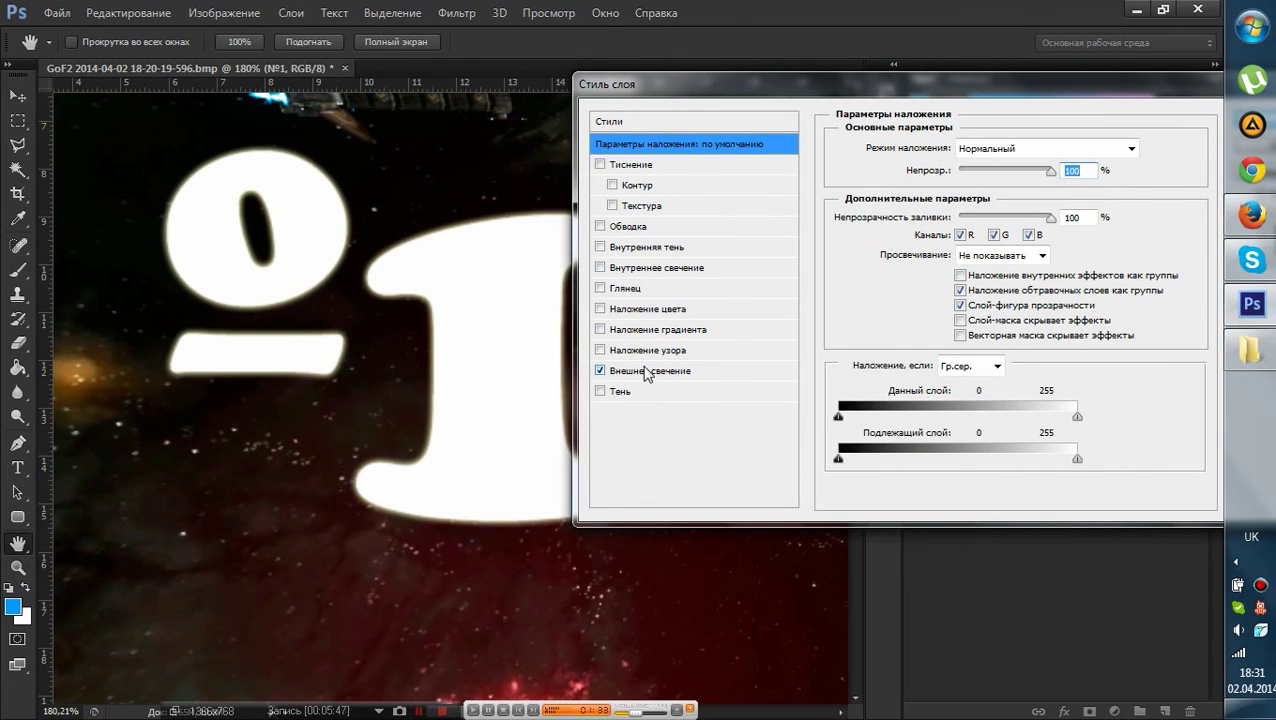
{"action": "left_click", "coordinate": [645, 371]}
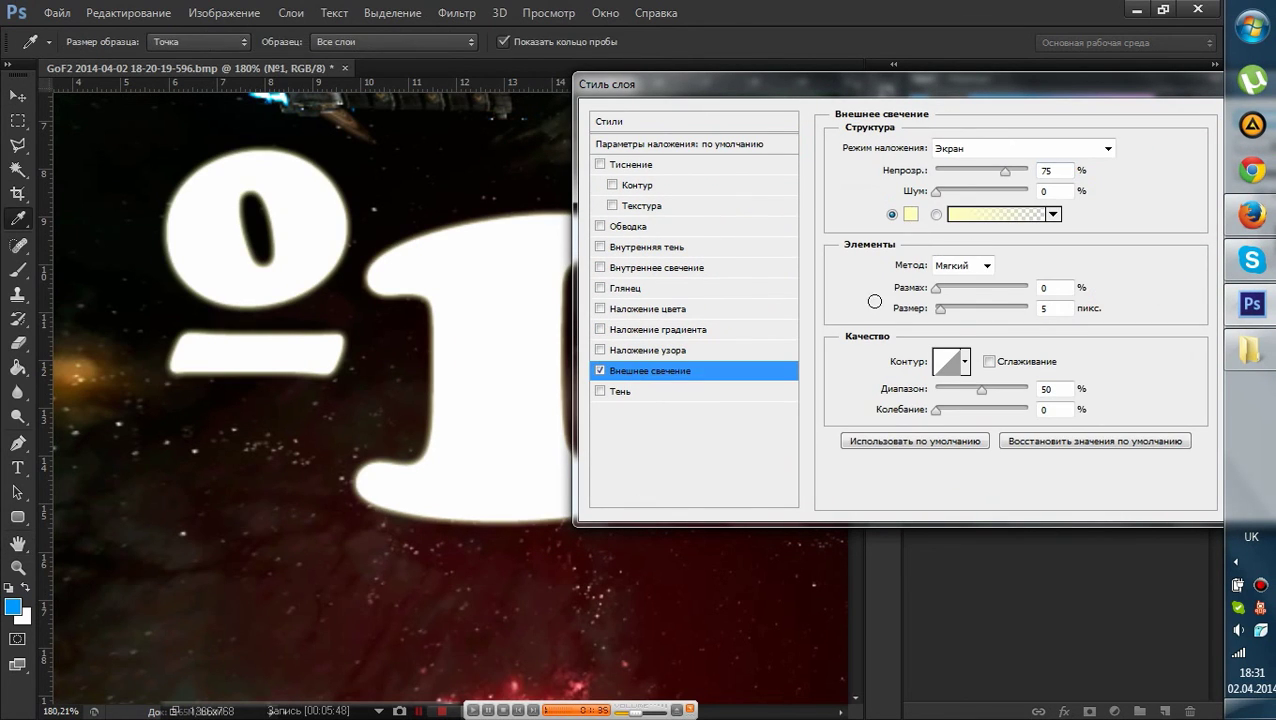
- Set the №1 text's outer glow to bright blue with a size of 35 px and an opacity of 53%
{"action": "left_click", "coordinate": [910, 214]}
{"action": "mouse_move", "coordinate": [990, 355]}
{"action": "left_mouse_down"}
{"action": "mouse_move", "coordinate": [990, 375]}
{"action": "mouse_move", "coordinate": [990, 342]}
{"action": "left_mouse_up"}
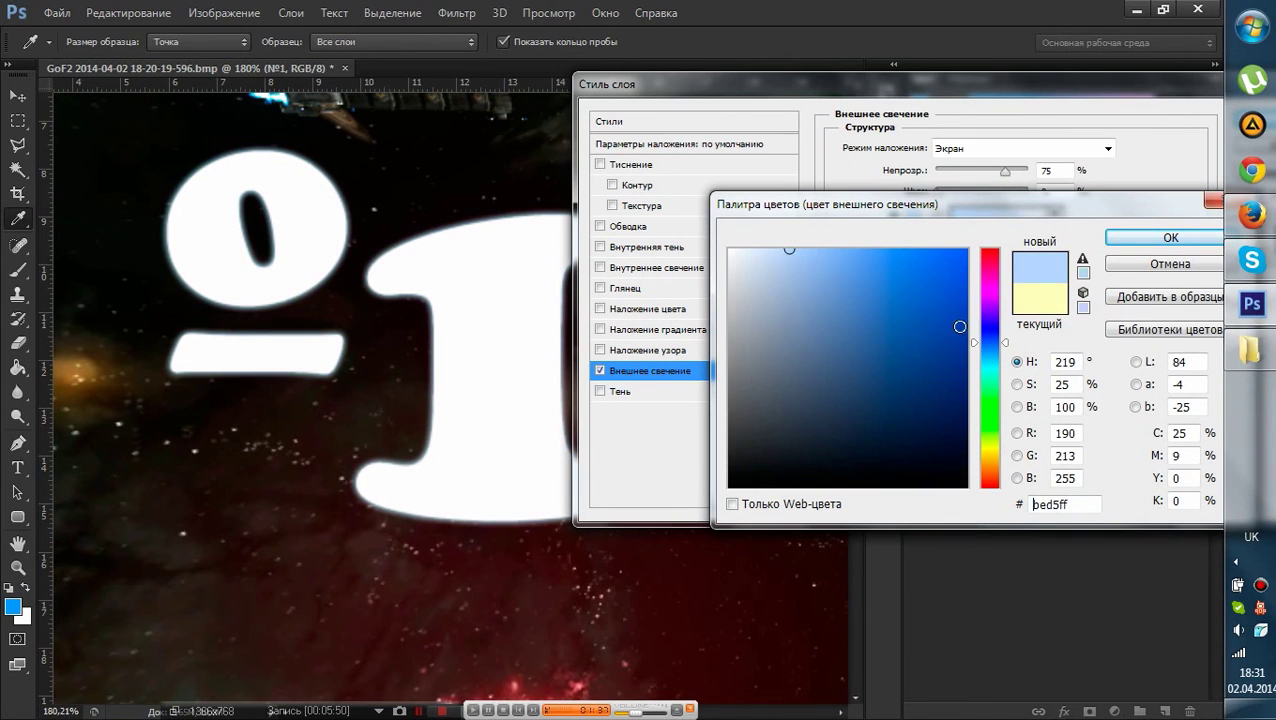
{"action": "mouse_move", "coordinate": [920, 262]}
{"action": "left_mouse_down"}
{"action": "mouse_move", "coordinate": [937, 269]}
{"action": "mouse_move", "coordinate": [937, 290]}
{"action": "mouse_move", "coordinate": [942, 268]}
{"action": "mouse_move", "coordinate": [962, 262]}
{"action": "mouse_move", "coordinate": [960, 315]}
{"action": "mouse_move", "coordinate": [948, 290]}
{"action": "mouse_move", "coordinate": [933, 291]}
{"action": "left_mouse_up"}
{"action": "left_click", "coordinate": [994, 357]}
{"action": "left_click", "coordinate": [1168, 240]}
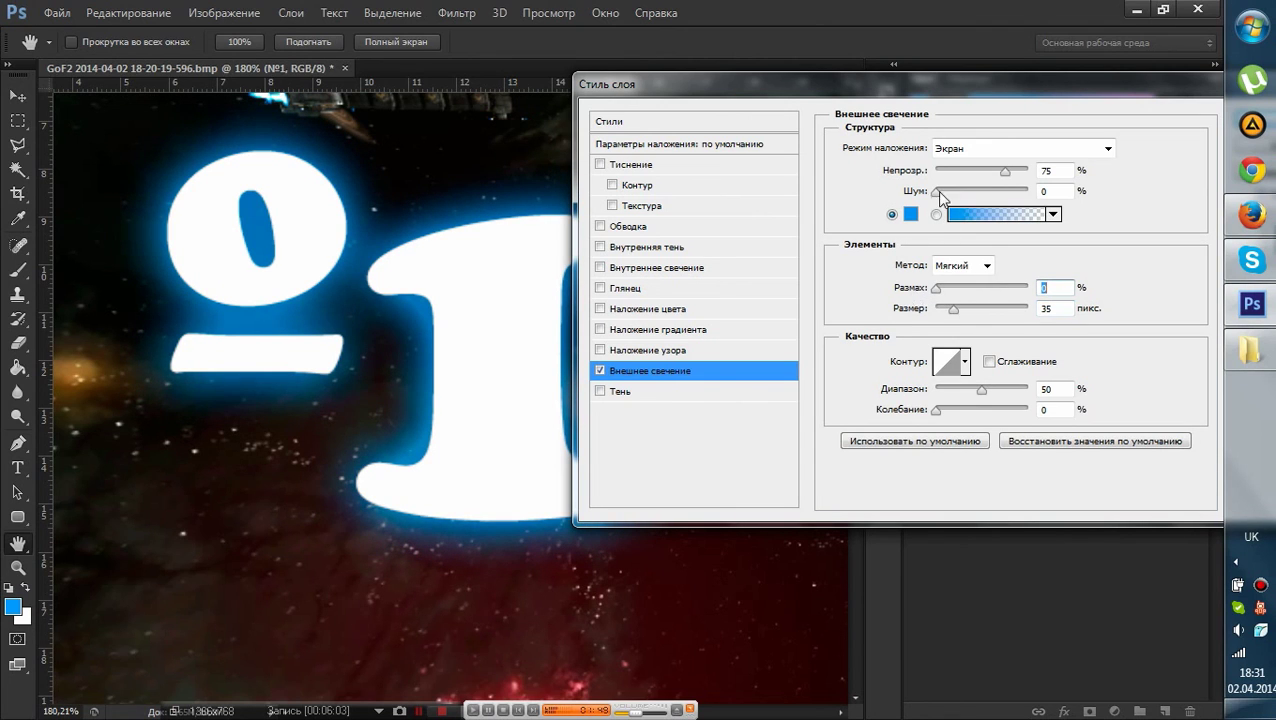
{"action": "left_click_drag", "start_coordinate": [1005, 171], "coordinate": [985, 171]}
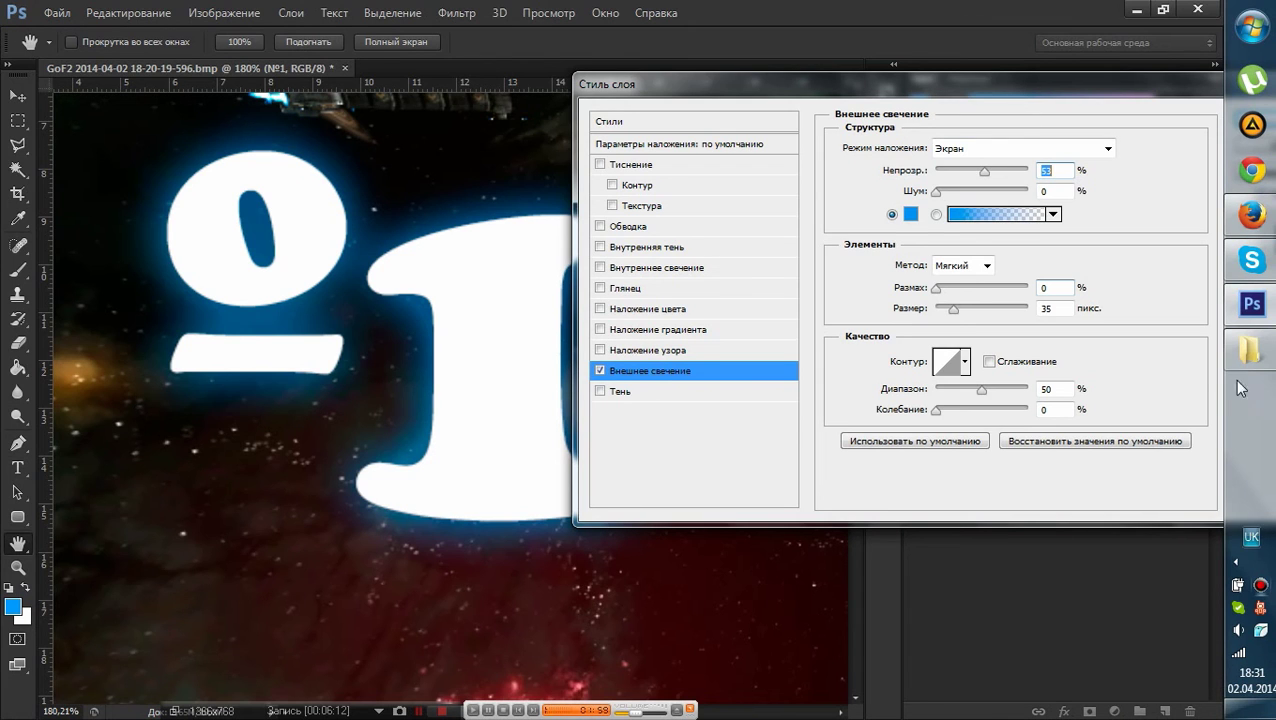
- Switch to Steam and open the store's news page
{"action": "left_click", "coordinate": [1236, 562]}
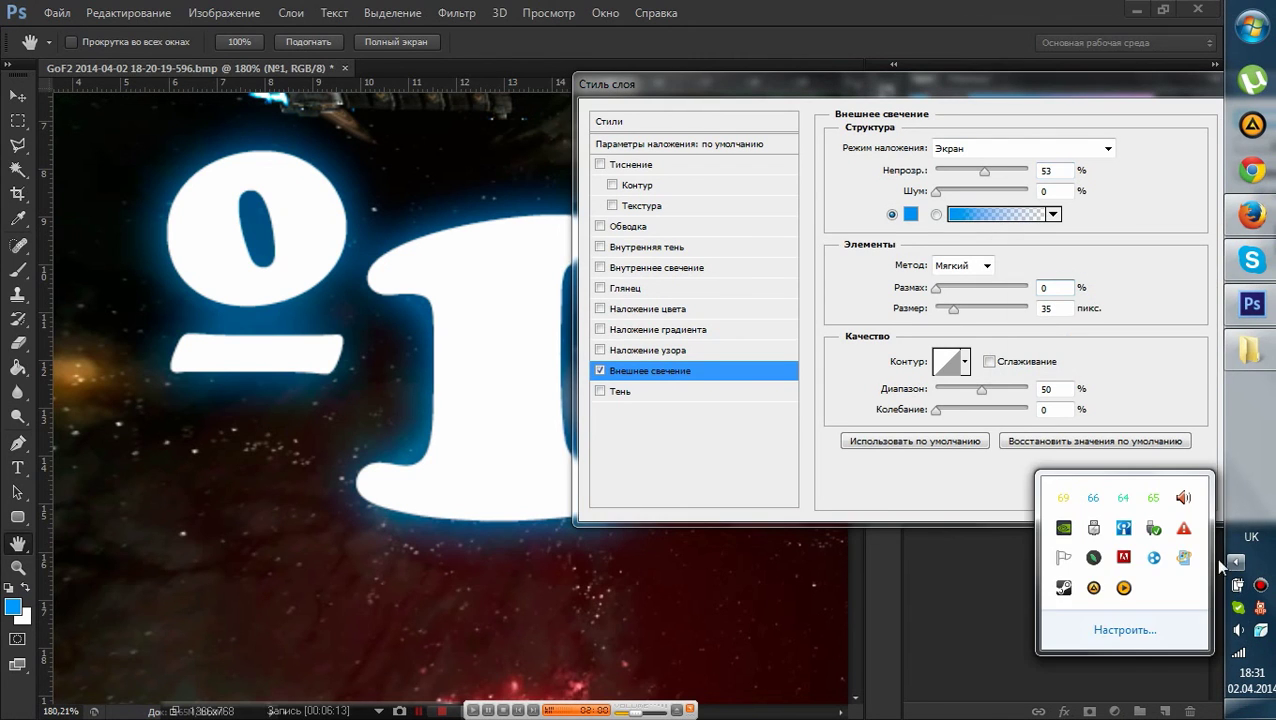
{"action": "left_click", "coordinate": [1064, 587]}
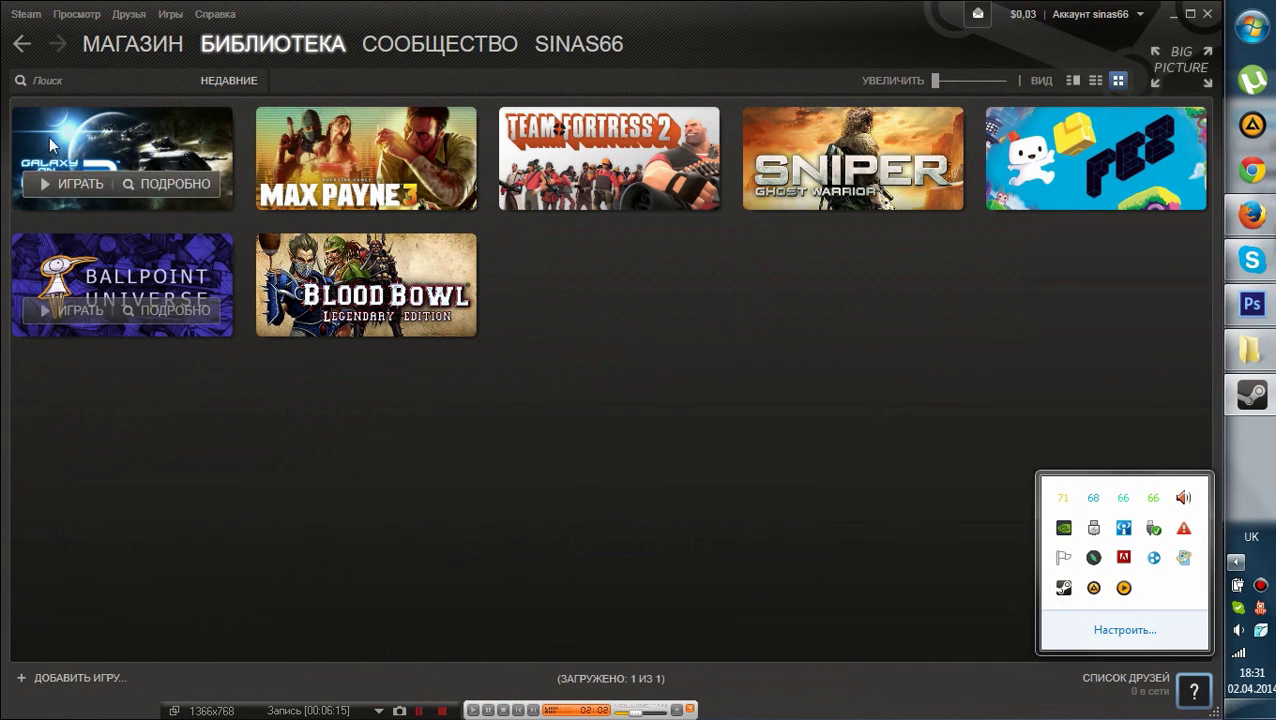
{"action": "left_click", "coordinate": [22, 44]}
{"action": "left_click", "coordinate": [22, 44]}
{"action": "mouse_move", "coordinate": [441, 40]}
{"action": "mouse_move", "coordinate": [130, 40]}
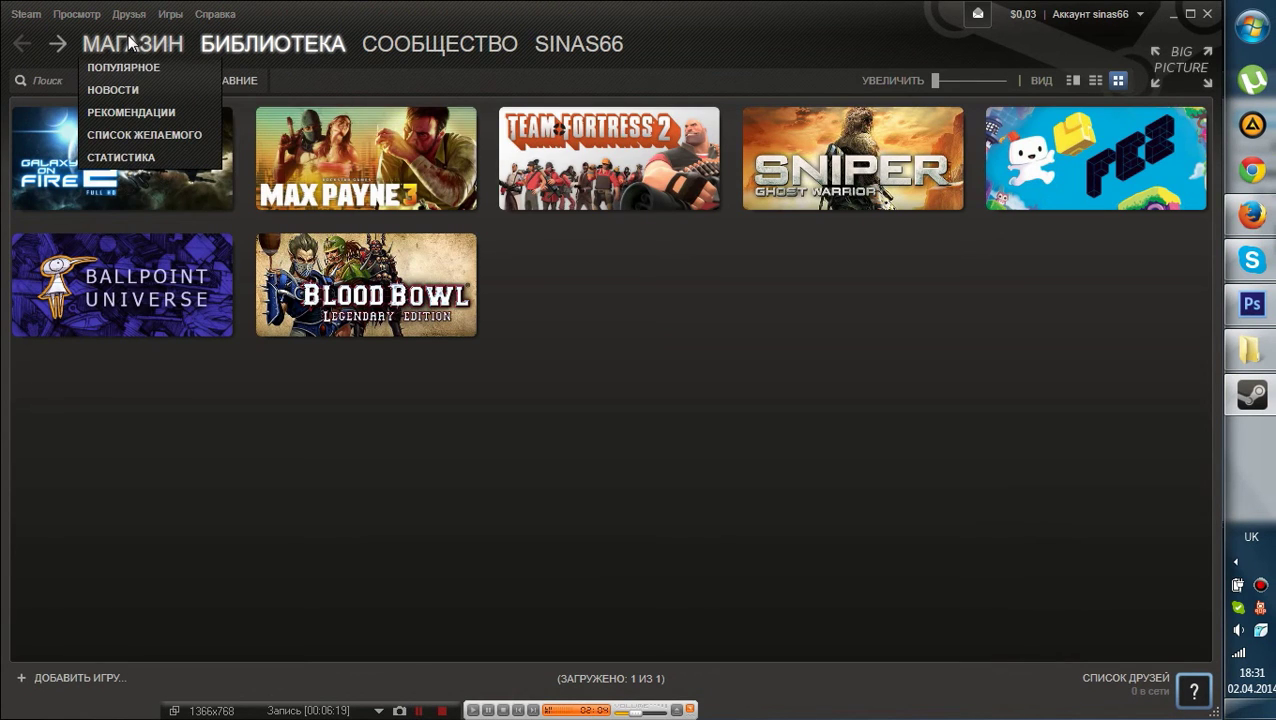
{"action": "left_click", "coordinate": [126, 88]}
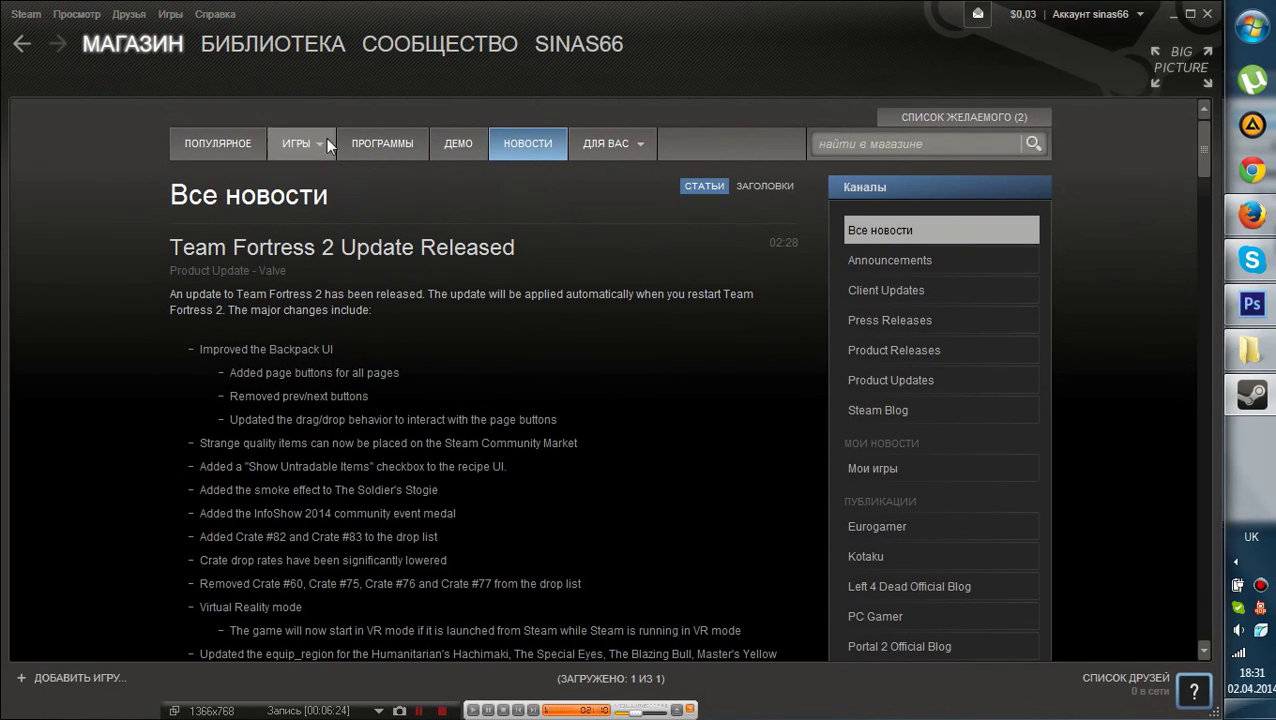
- Open the Steam community home page and look through its feed of most popular content
{"action": "left_click", "coordinate": [400, 42]}
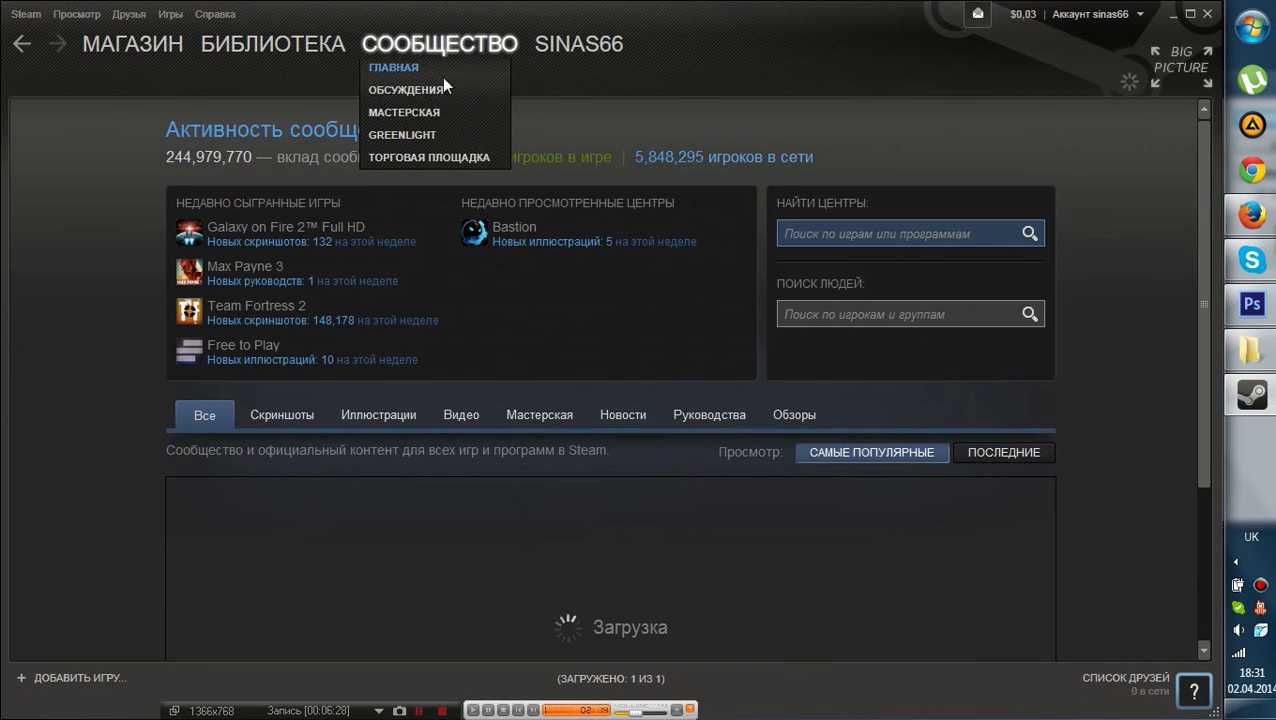
{"action": "scroll", "coordinate": [240, 385], "scroll_direction": "down", "scroll_amount": 2}
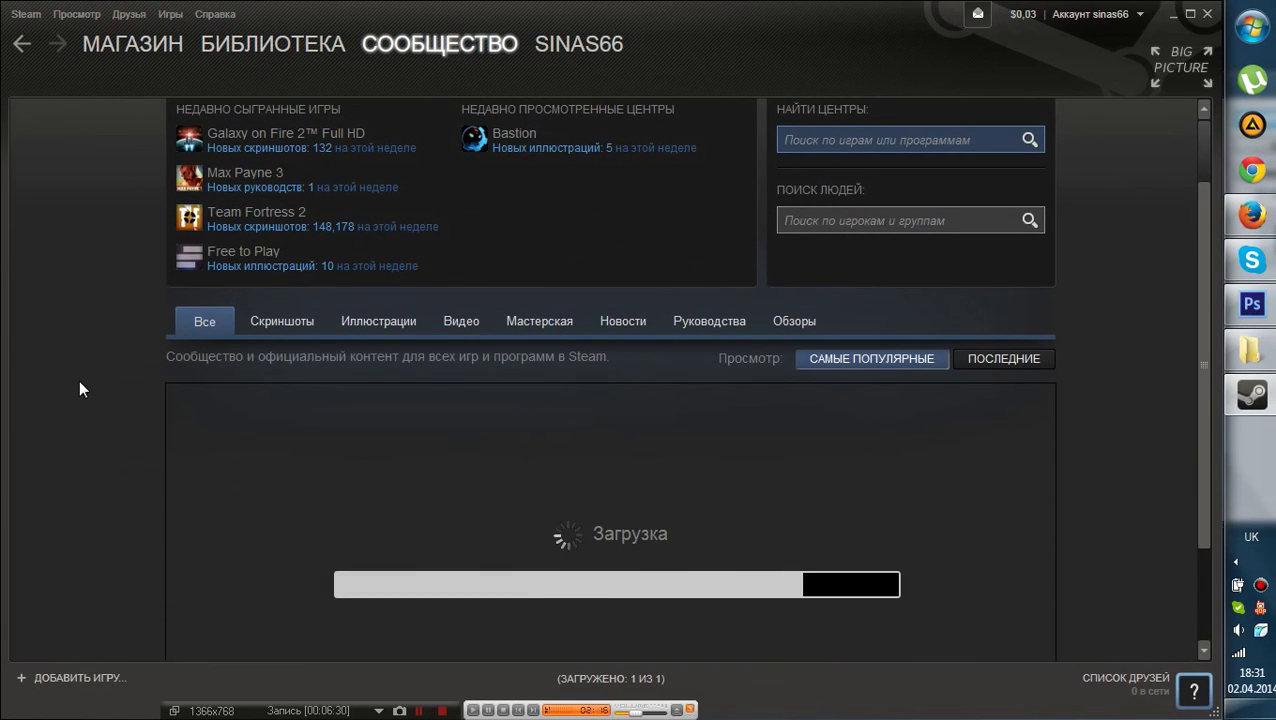
{"action": "scroll", "coordinate": [80, 388], "scroll_direction": "down", "scroll_amount": 1}
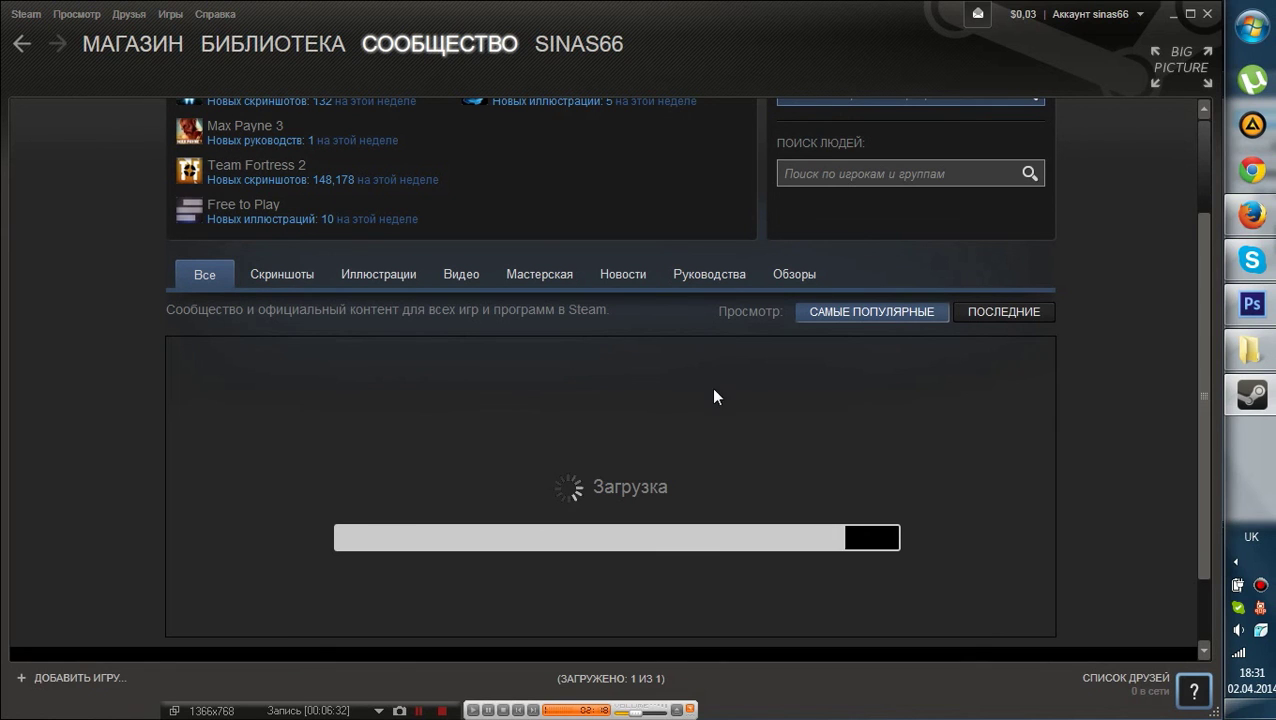
{"action": "scroll", "coordinate": [264, 390], "scroll_direction": "up", "scroll_amount": 2}
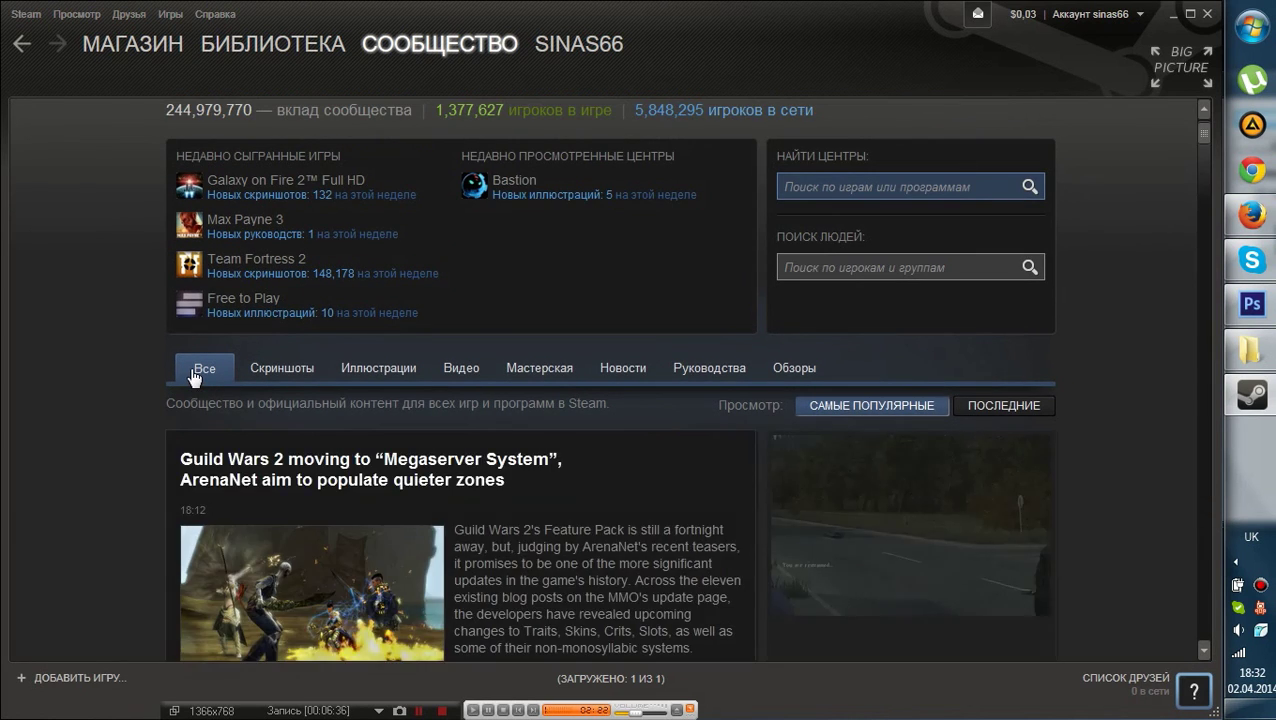
{"action": "scroll", "coordinate": [183, 378], "scroll_direction": "down", "scroll_amount": 1}
{"action": "scroll", "coordinate": [160, 380], "scroll_direction": "down", "scroll_amount": 10}
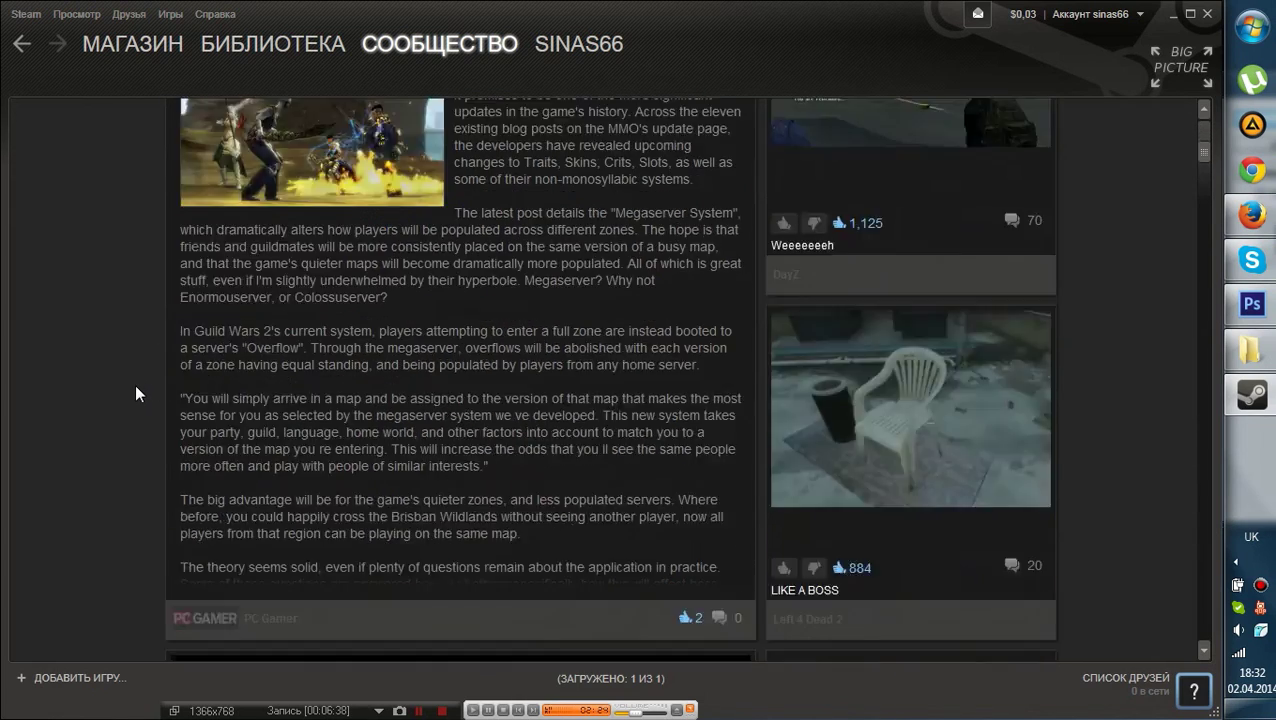
{"action": "scroll", "coordinate": [135, 384], "scroll_direction": "up", "scroll_amount": 10}
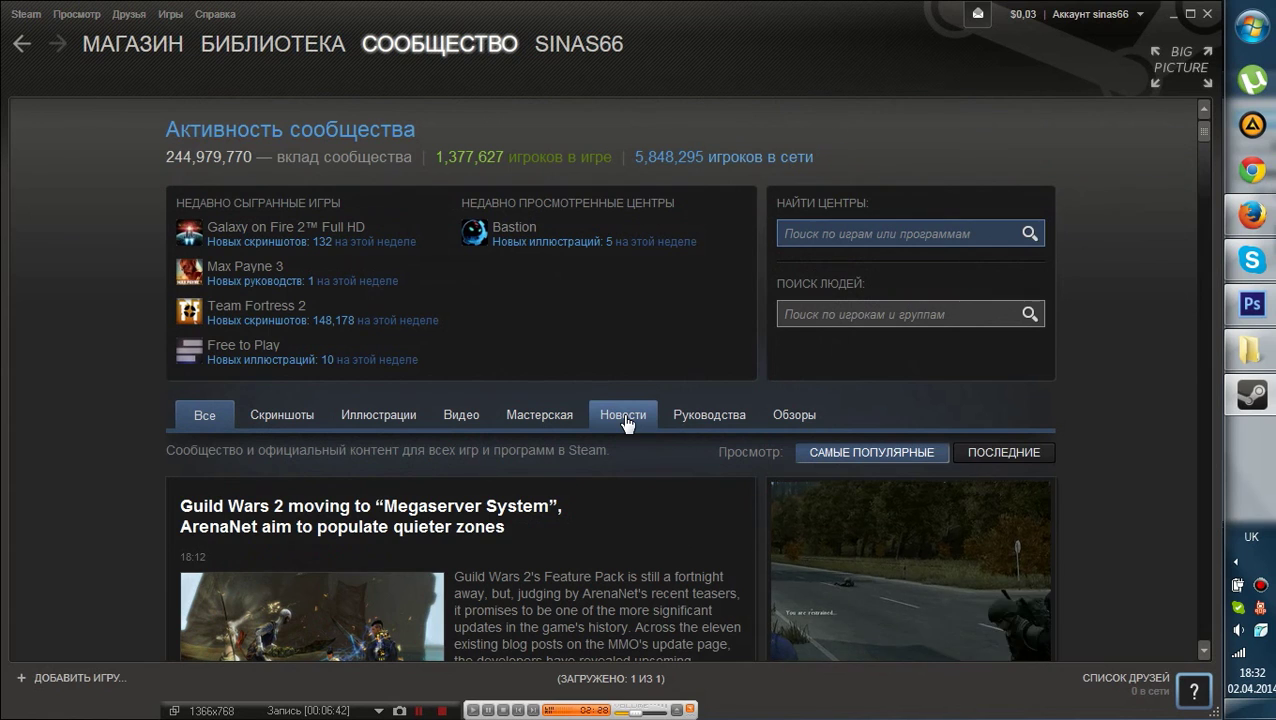
- Show the news section of the Steam community activity feed
{"action": "mouse_move", "coordinate": [408, 46]}
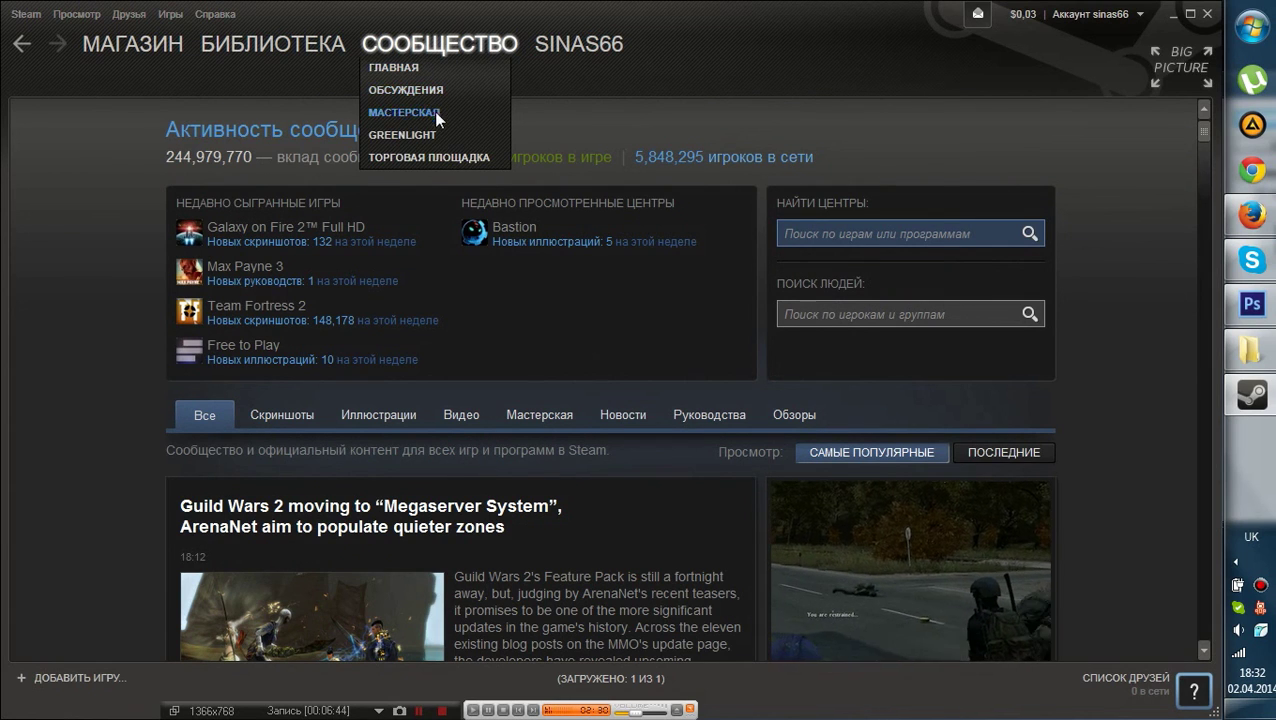
{"action": "mouse_move", "coordinate": [253, 39]}
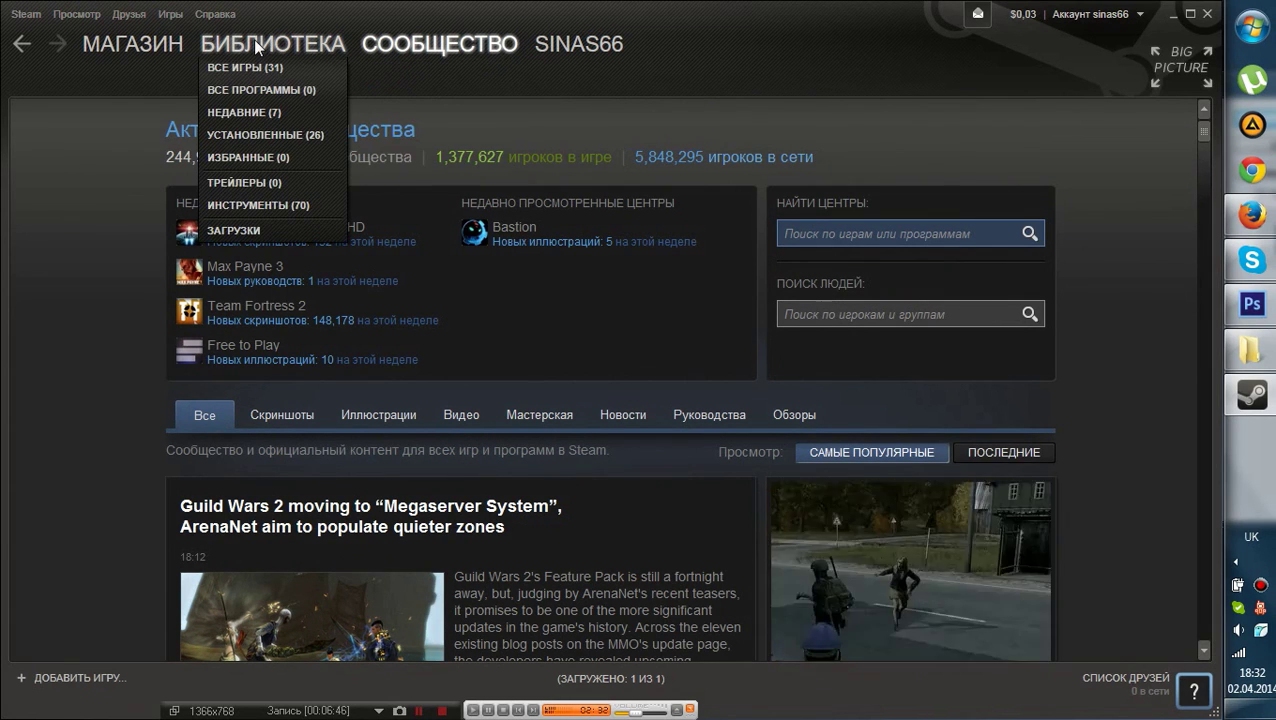
{"action": "mouse_move", "coordinate": [1252, 215]}
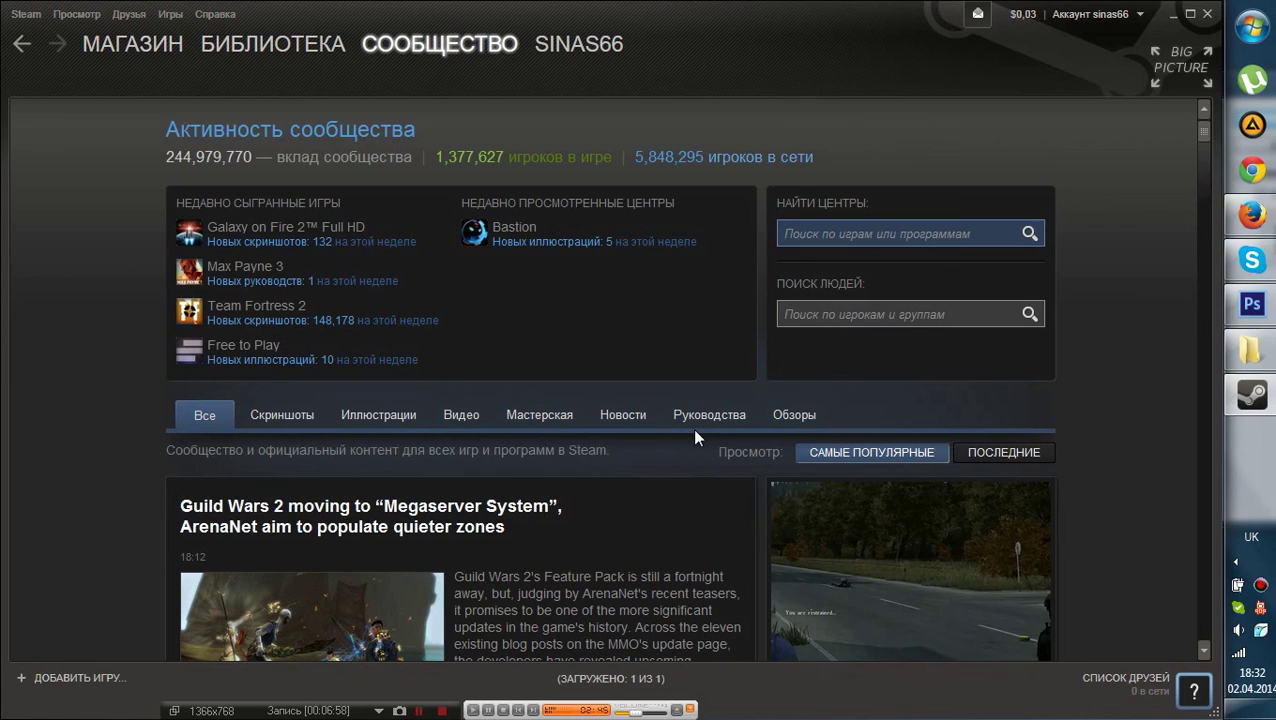
{"action": "mouse_move", "coordinate": [1265, 404]}
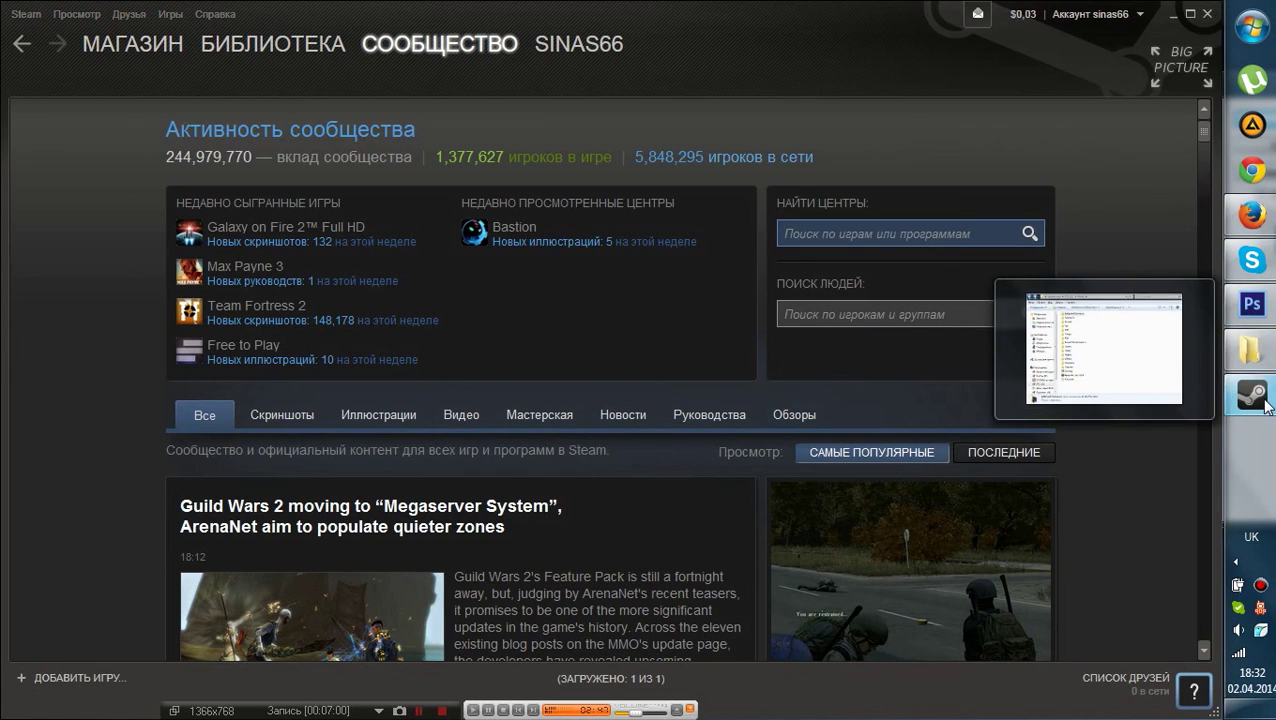
{"action": "left_click", "coordinate": [620, 414]}
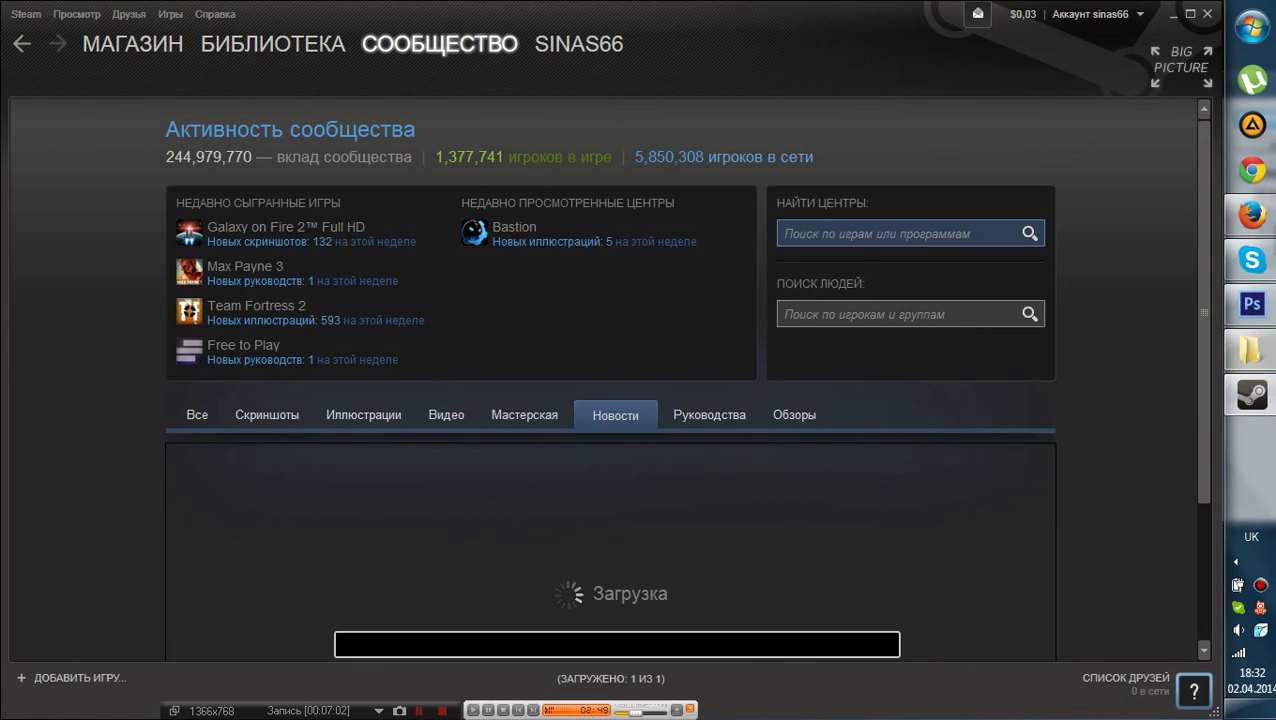
- Switch back to Photoshop, apply the №1 text's layer style and view the whole thumbnail
{"action": "left_click", "coordinate": [1252, 304]}
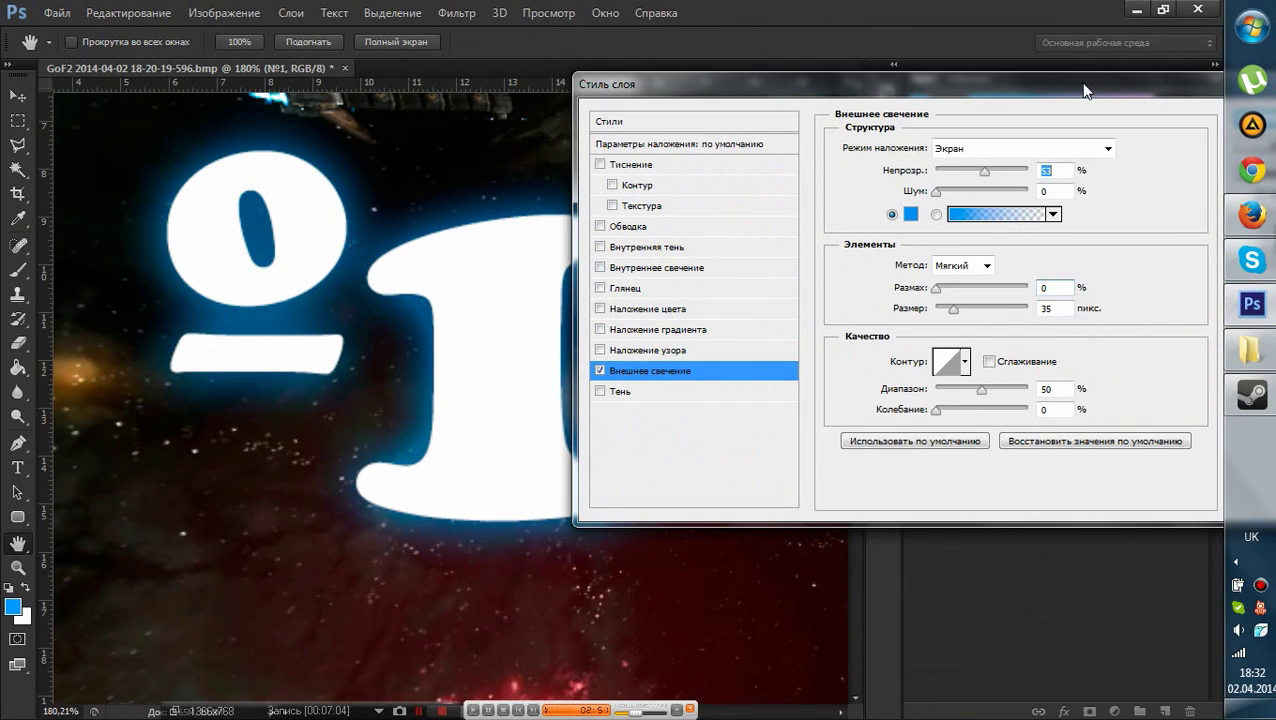
{"action": "left_click_drag", "start_coordinate": [1085, 90], "coordinate": [909, 88]}
{"action": "key", "text": "Return"}
{"action": "key", "text": "v"}
{"action": "scroll", "coordinate": [597, 455], "scroll_direction": "down", "scroll_amount": 5}
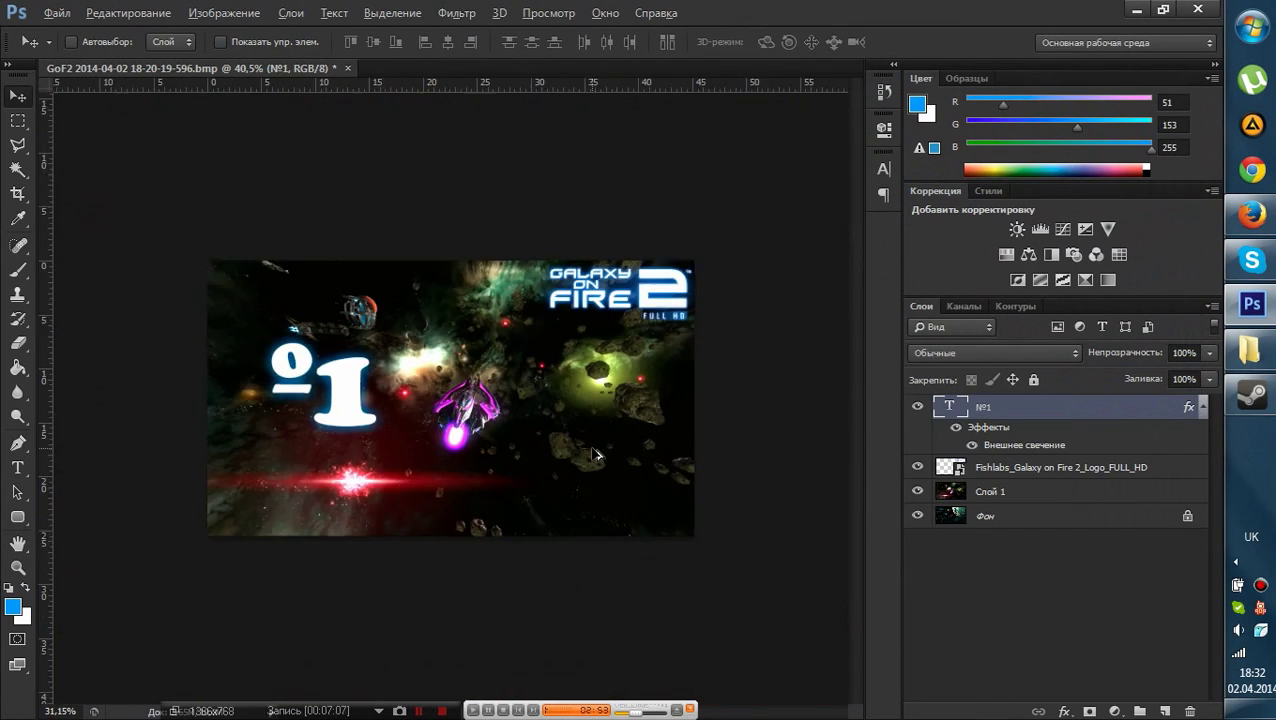
{"action": "scroll", "coordinate": [597, 455], "scroll_direction": "up", "scroll_amount": 2}
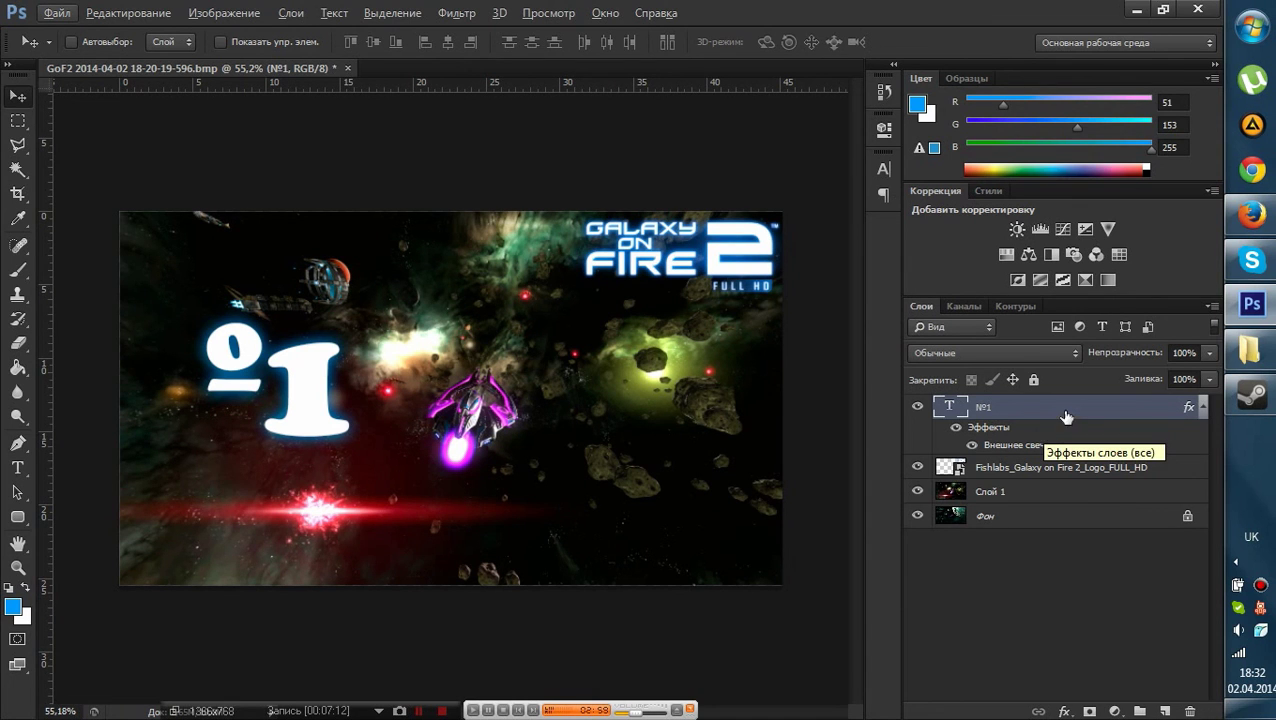
- Reopen the №1 text's outer glow settings and set the spread to 13% and the size to 24 px
{"action": "double_click", "coordinate": [1064, 412]}
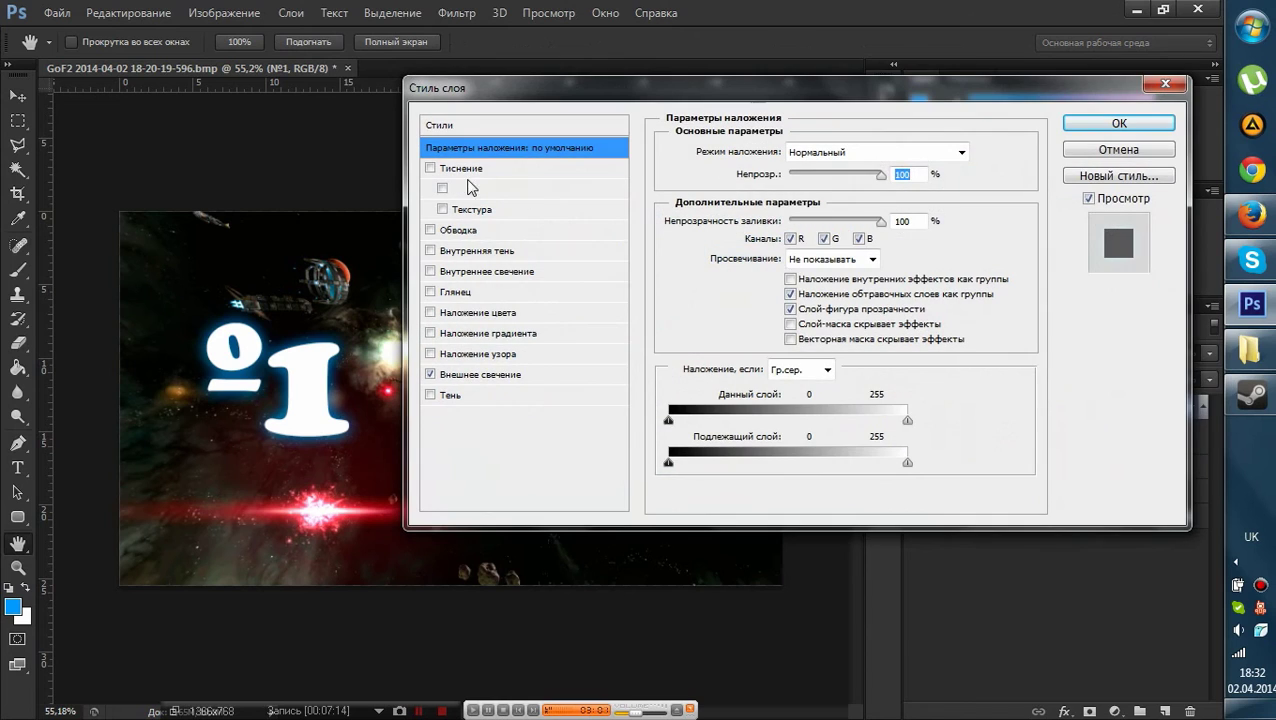
{"action": "left_click", "coordinate": [456, 373]}
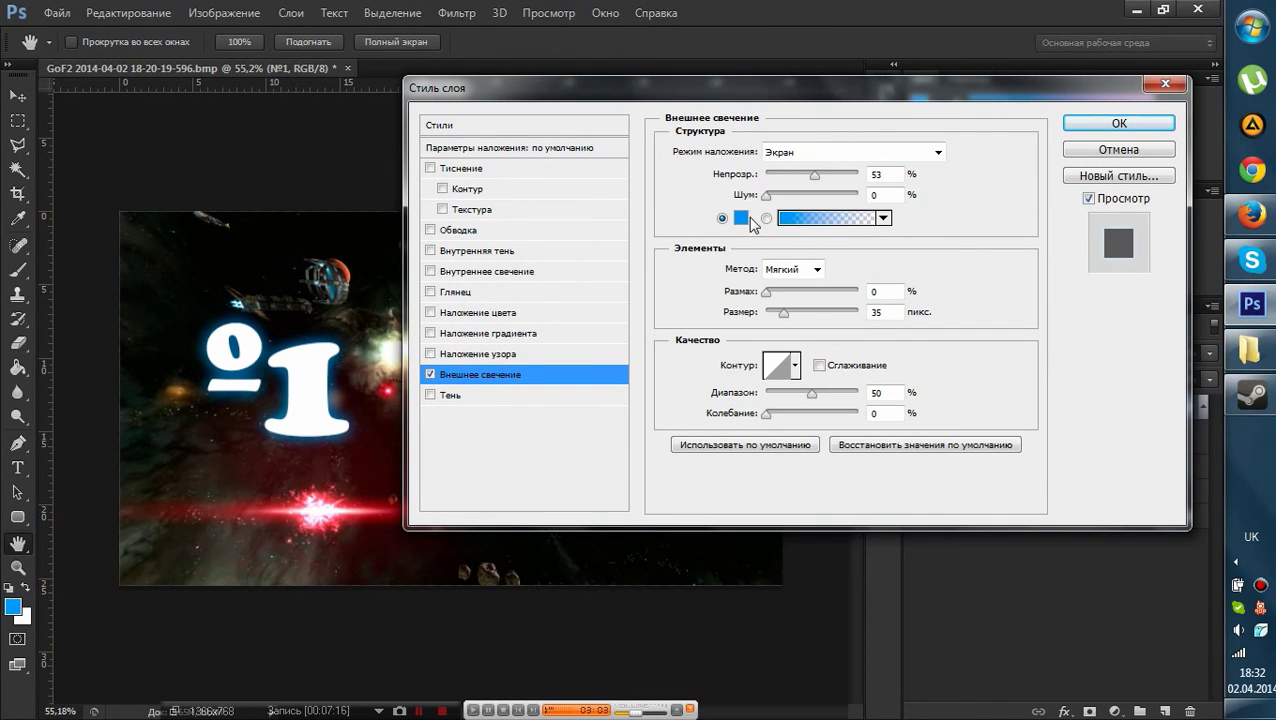
{"action": "left_click_drag", "start_coordinate": [788, 86], "coordinate": [938, 292]}
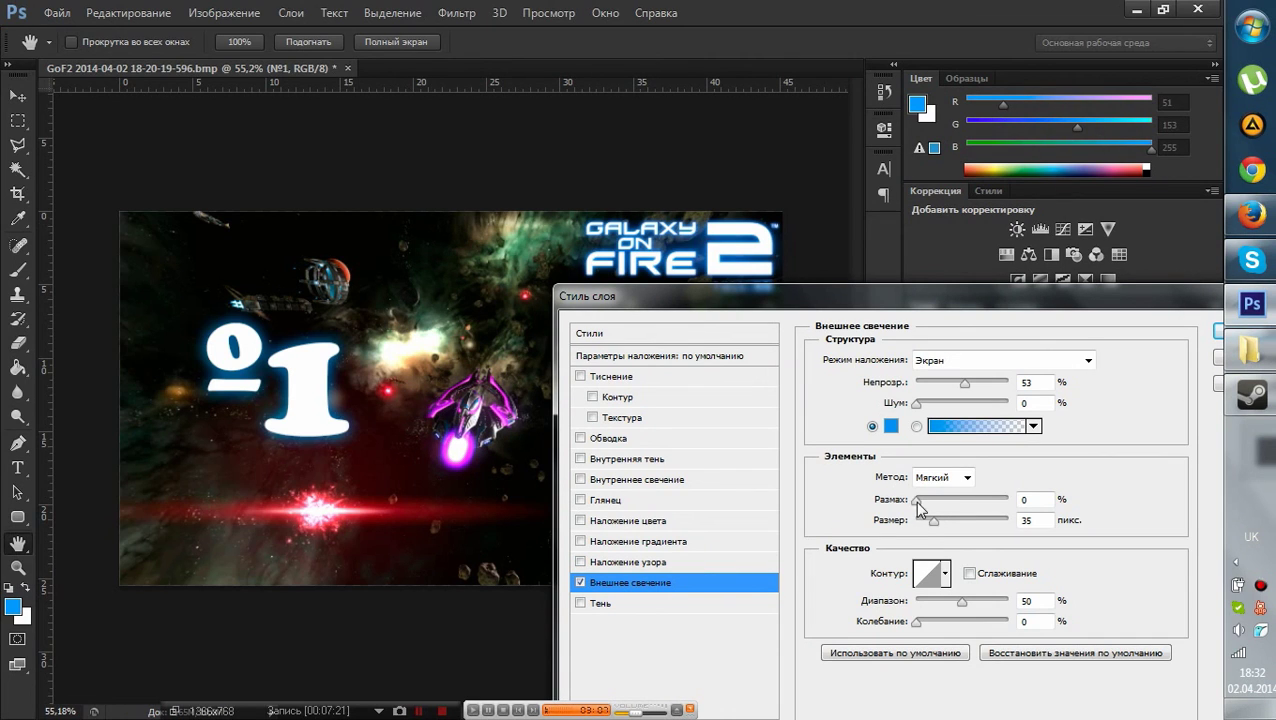
{"action": "mouse_move", "coordinate": [917, 499]}
{"action": "left_mouse_down"}
{"action": "mouse_move", "coordinate": [934, 500]}
{"action": "mouse_move", "coordinate": [940, 527]}
{"action": "mouse_move", "coordinate": [926, 521]}
{"action": "left_mouse_up"}
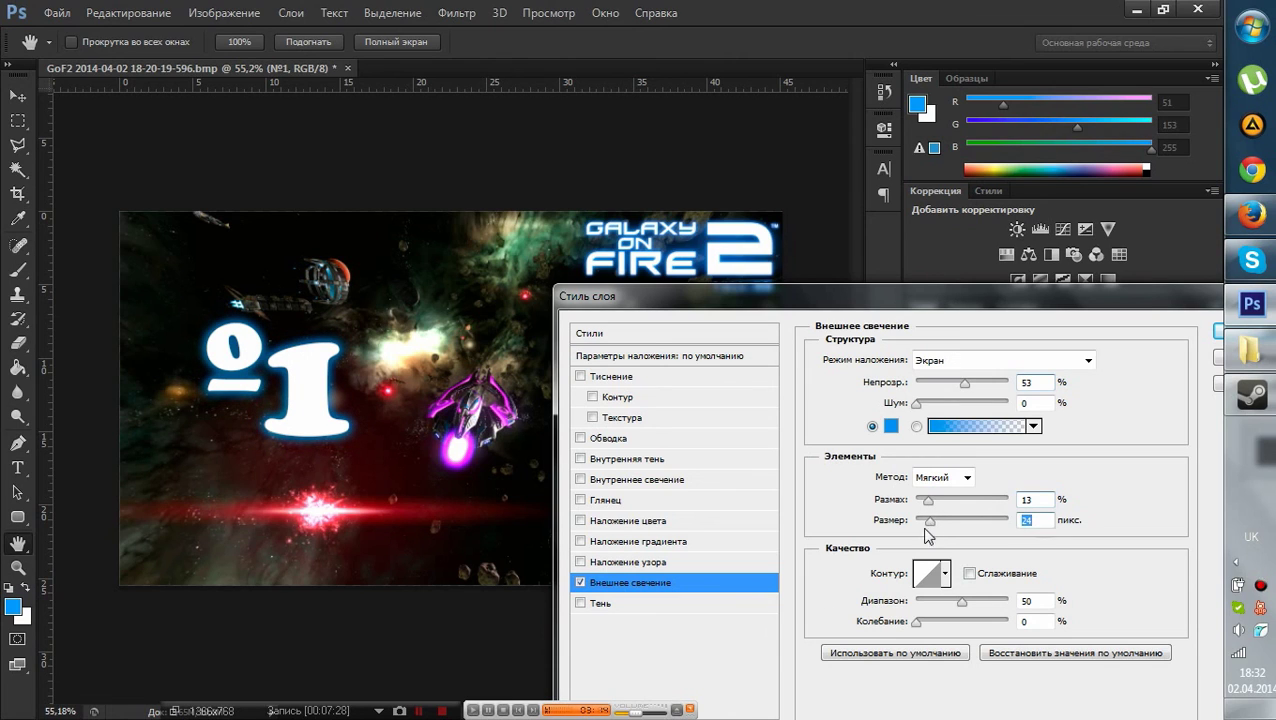
{"action": "left_click", "coordinate": [533, 709]}
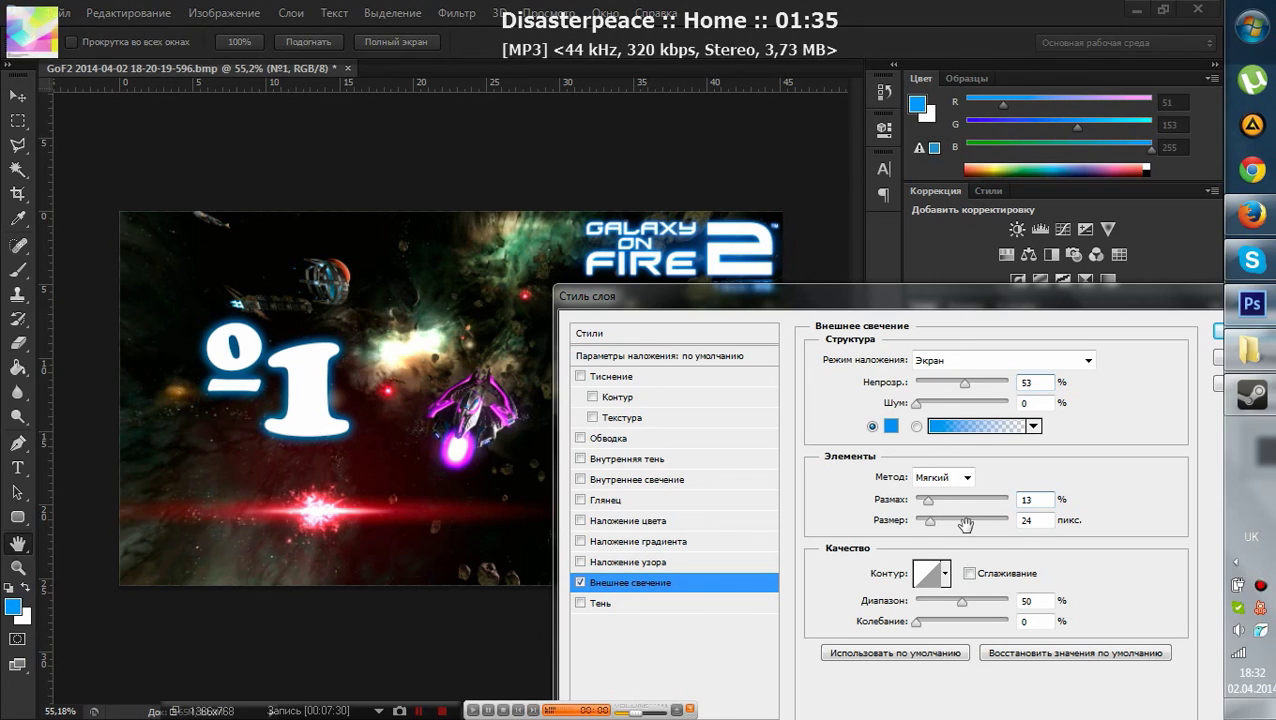
- Change the №1 text's outer glow colour to a deeper blue, about #1f6fd2
{"action": "left_click", "coordinate": [889, 428]}
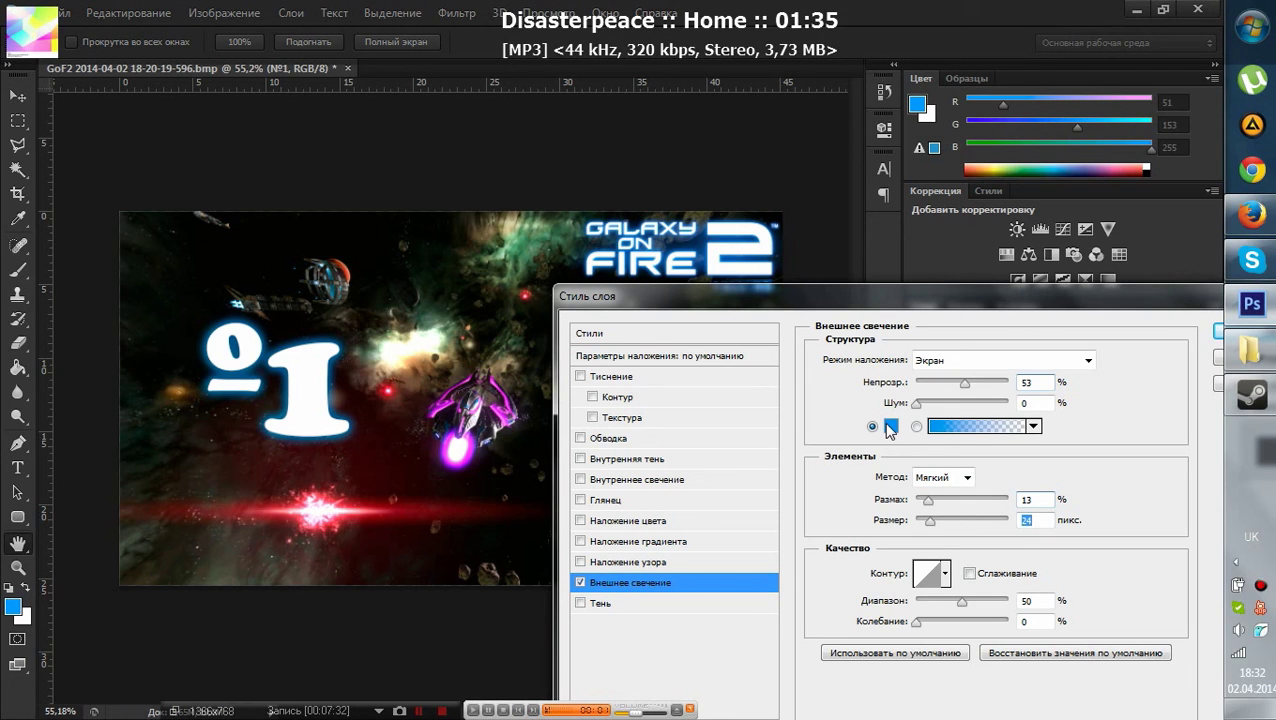
{"action": "left_click", "coordinate": [889, 428]}
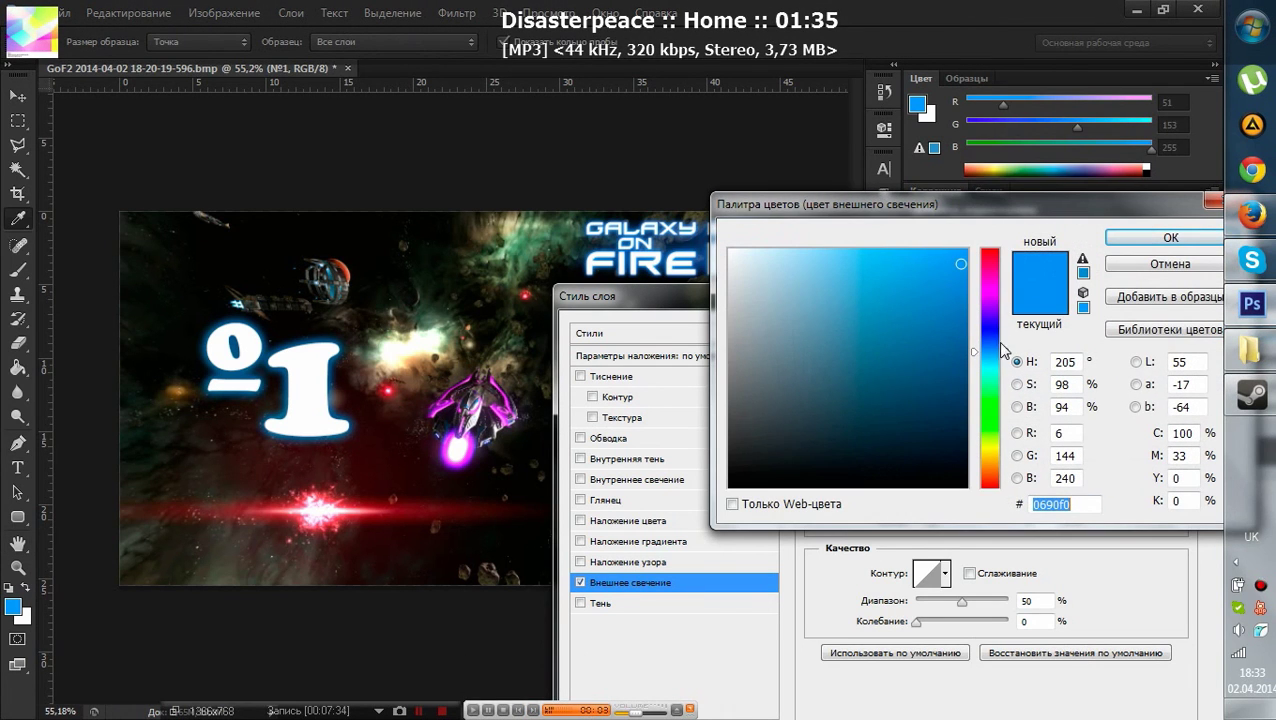
{"action": "left_click_drag", "start_coordinate": [997, 350], "coordinate": [997, 341]}
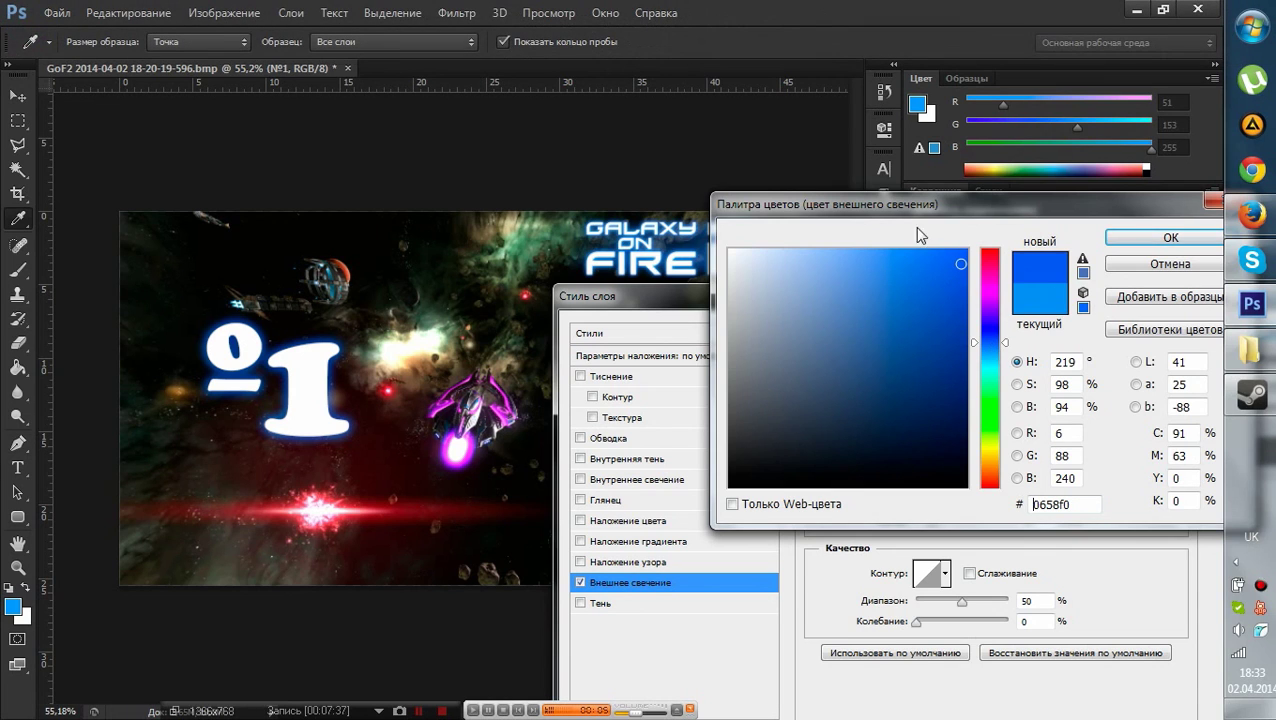
{"action": "left_click_drag", "start_coordinate": [925, 212], "coordinate": [923, 274]}
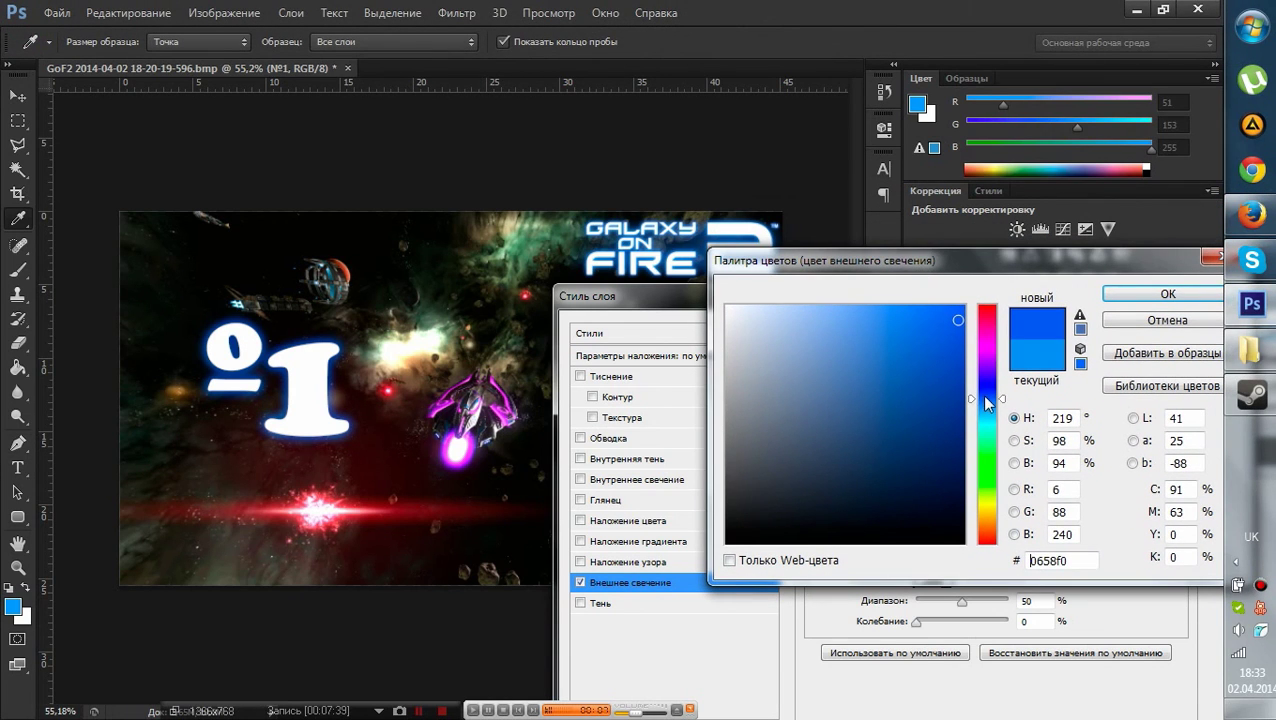
{"action": "left_click_drag", "start_coordinate": [958, 320], "coordinate": [929, 348]}
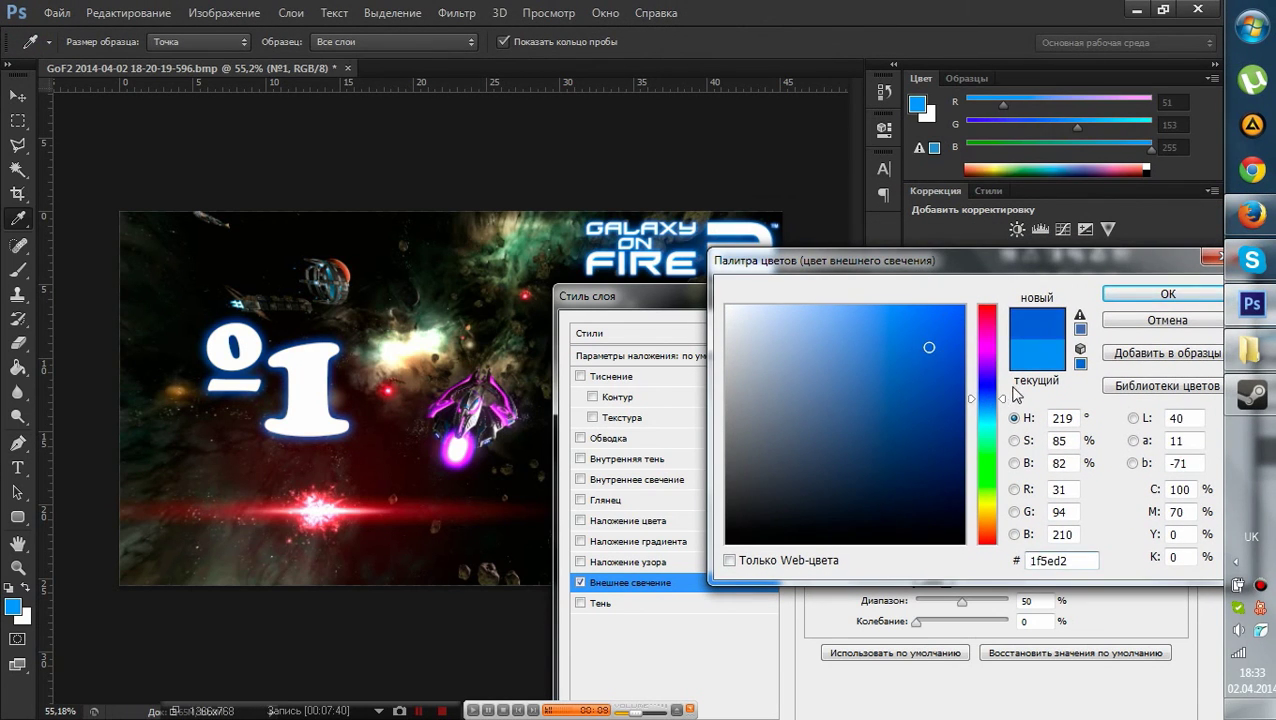
{"action": "left_click", "coordinate": [990, 402]}
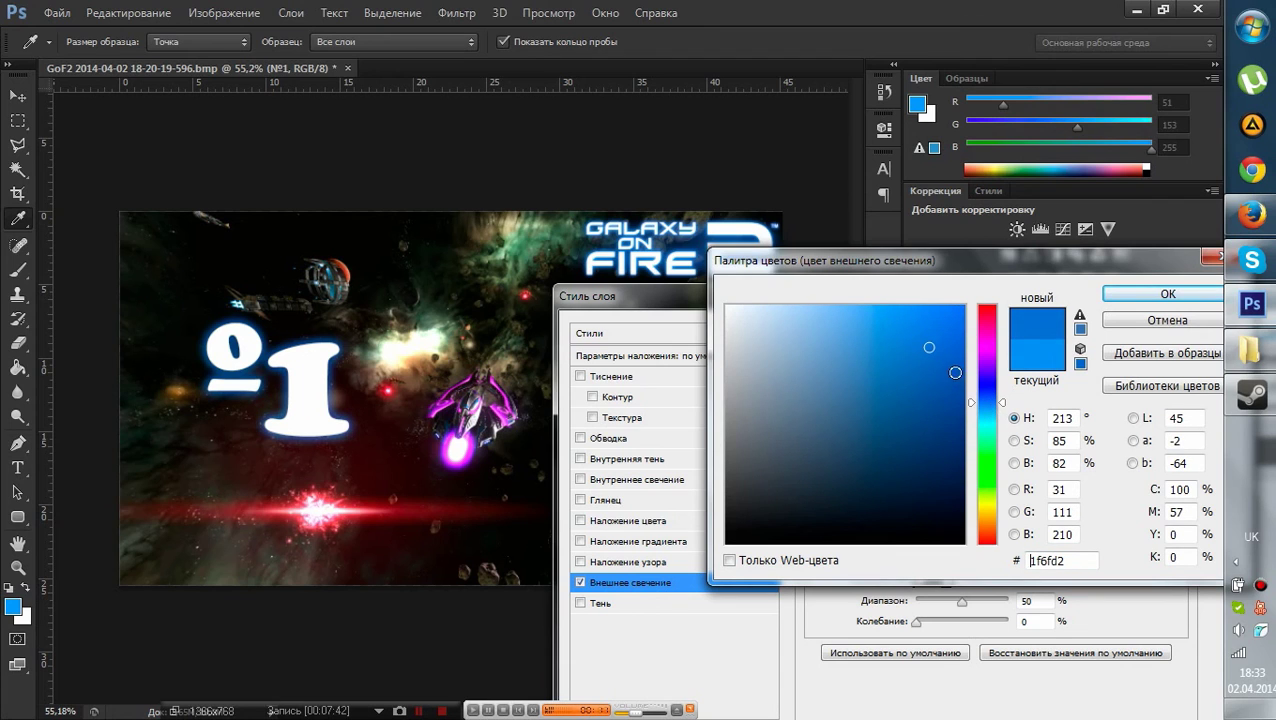
{"action": "left_click", "coordinate": [1135, 305]}
- Try an inner glow and a colour overlay on the №1 text
{"action": "left_click_drag", "start_coordinate": [1025, 296], "coordinate": [973, 230]}
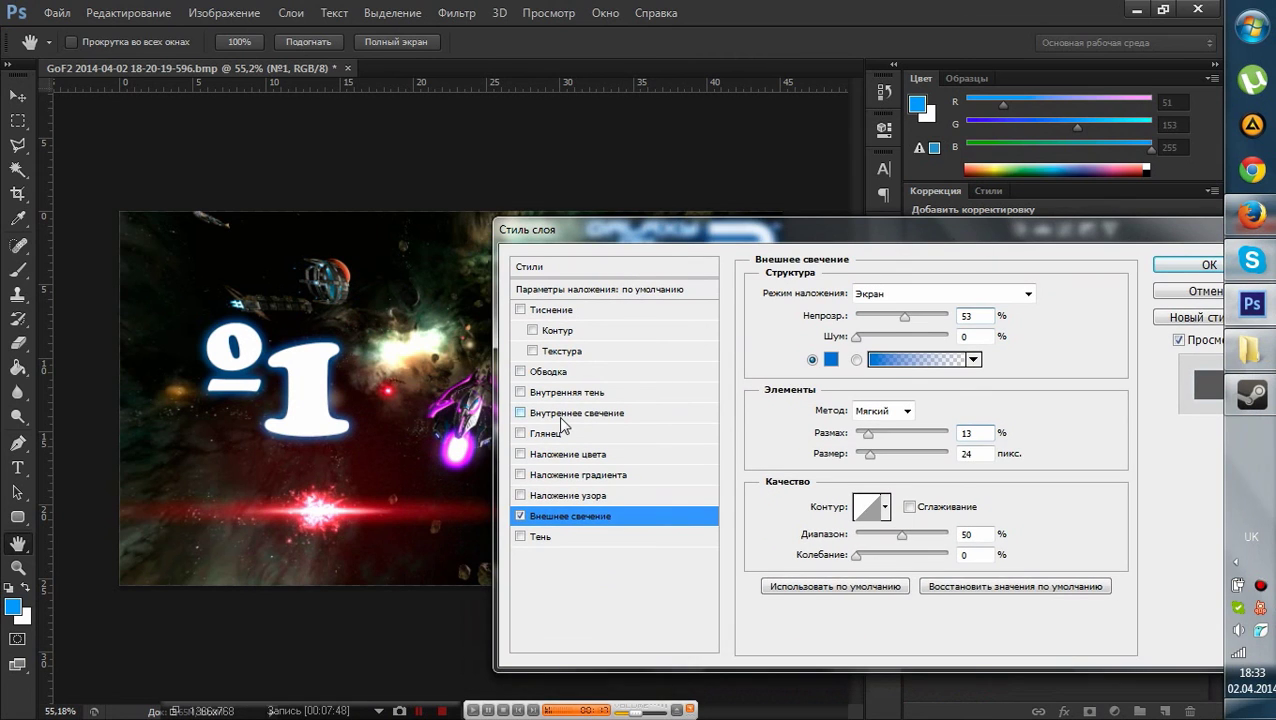
{"action": "left_click", "coordinate": [556, 414]}
{"action": "left_click", "coordinate": [520, 412]}
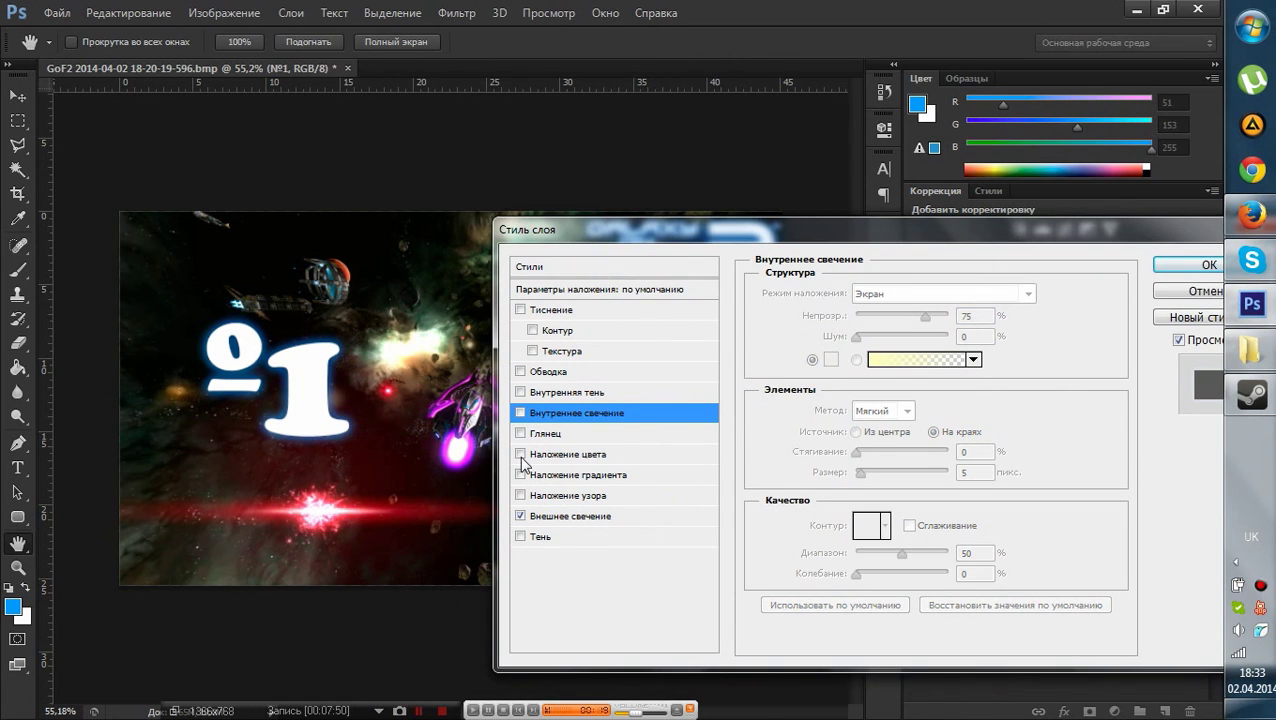
{"action": "left_click", "coordinate": [521, 455]}
{"action": "left_click", "coordinate": [521, 455]}
- Uncover the thumbnail to review the №1 text's glow and apply the layer style
{"action": "left_click_drag", "start_coordinate": [645, 232], "coordinate": [678, 380]}
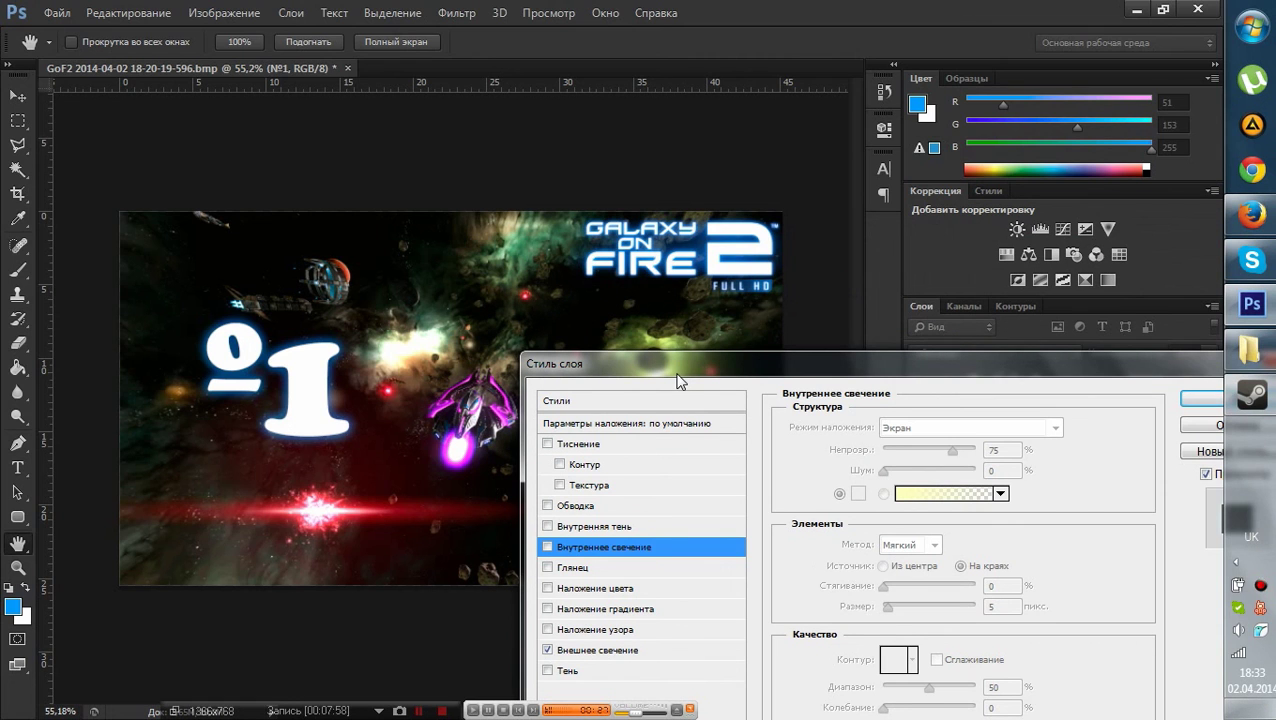
{"action": "left_click_drag", "start_coordinate": [678, 380], "coordinate": [600, 303]}
{"action": "left_click", "coordinate": [1115, 318]}
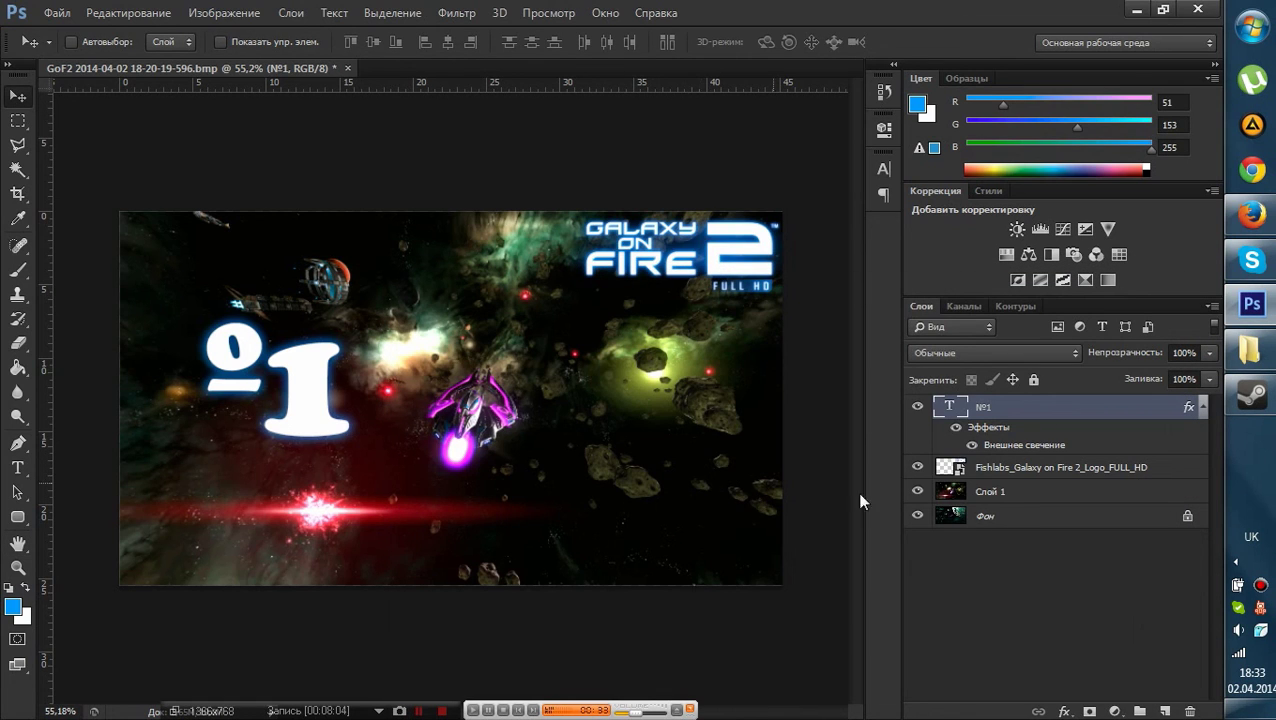
- Compare the two background screenshots by hiding and showing layer Слой 1, leaving it visible and selected
{"action": "left_click", "coordinate": [917, 491]}
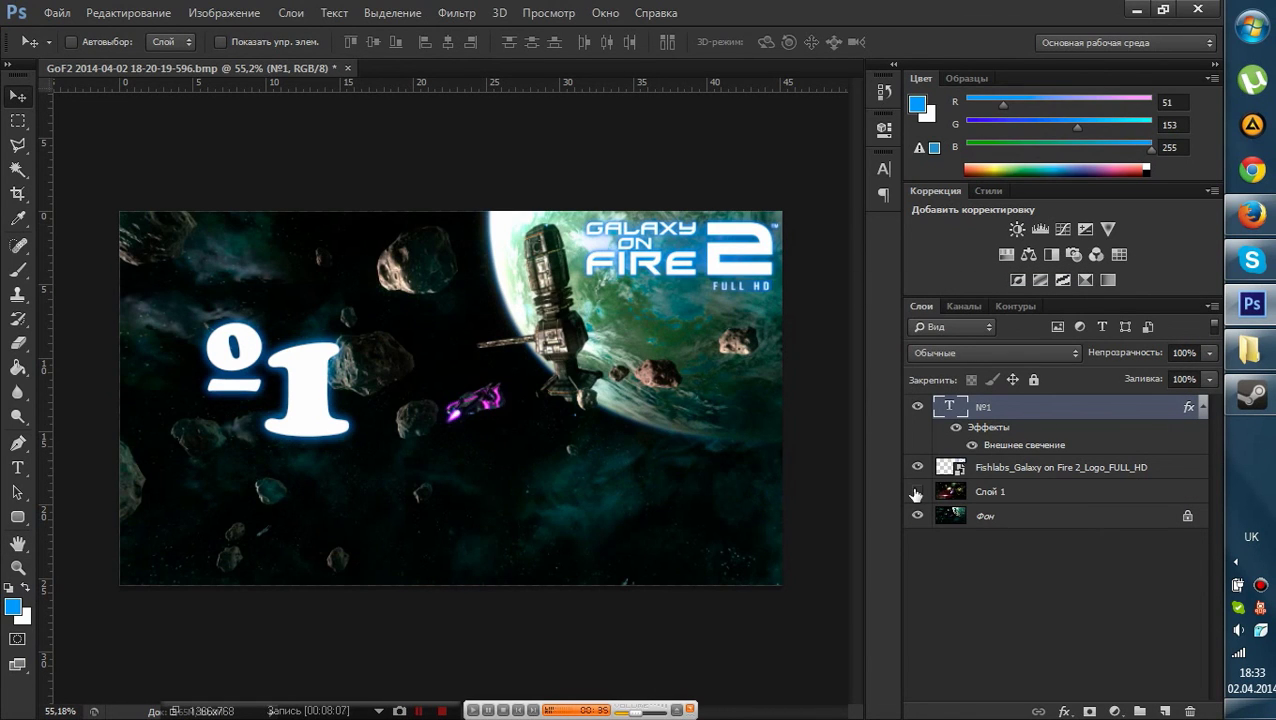
{"action": "left_click", "coordinate": [917, 491]}
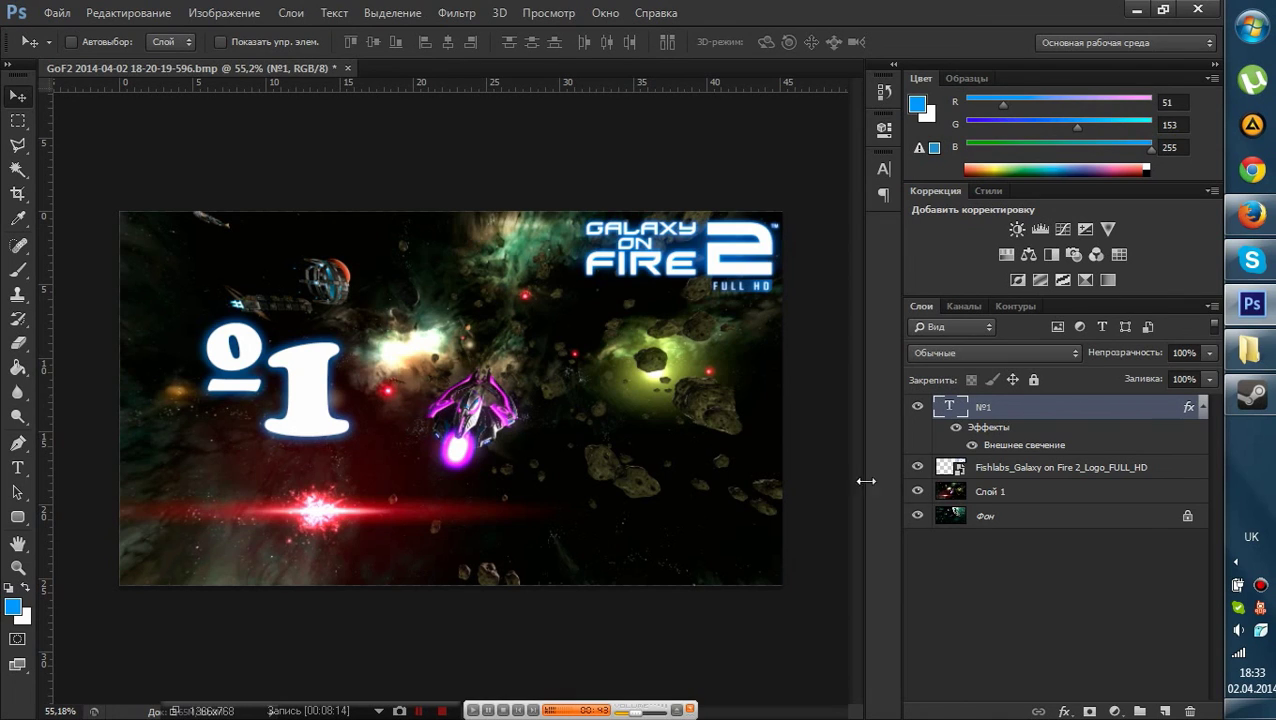
{"action": "left_click", "coordinate": [917, 515]}
{"action": "left_click", "coordinate": [917, 491]}
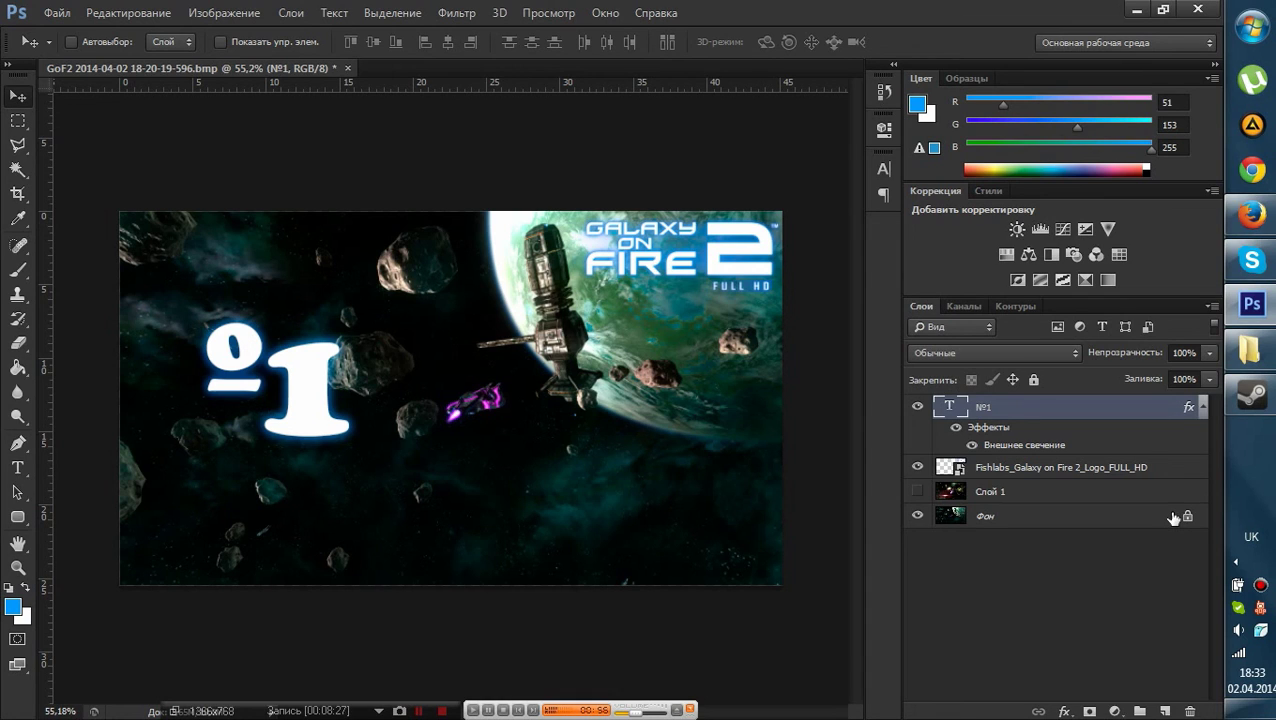
{"action": "left_click", "coordinate": [920, 491]}
{"action": "left_click", "coordinate": [928, 491]}
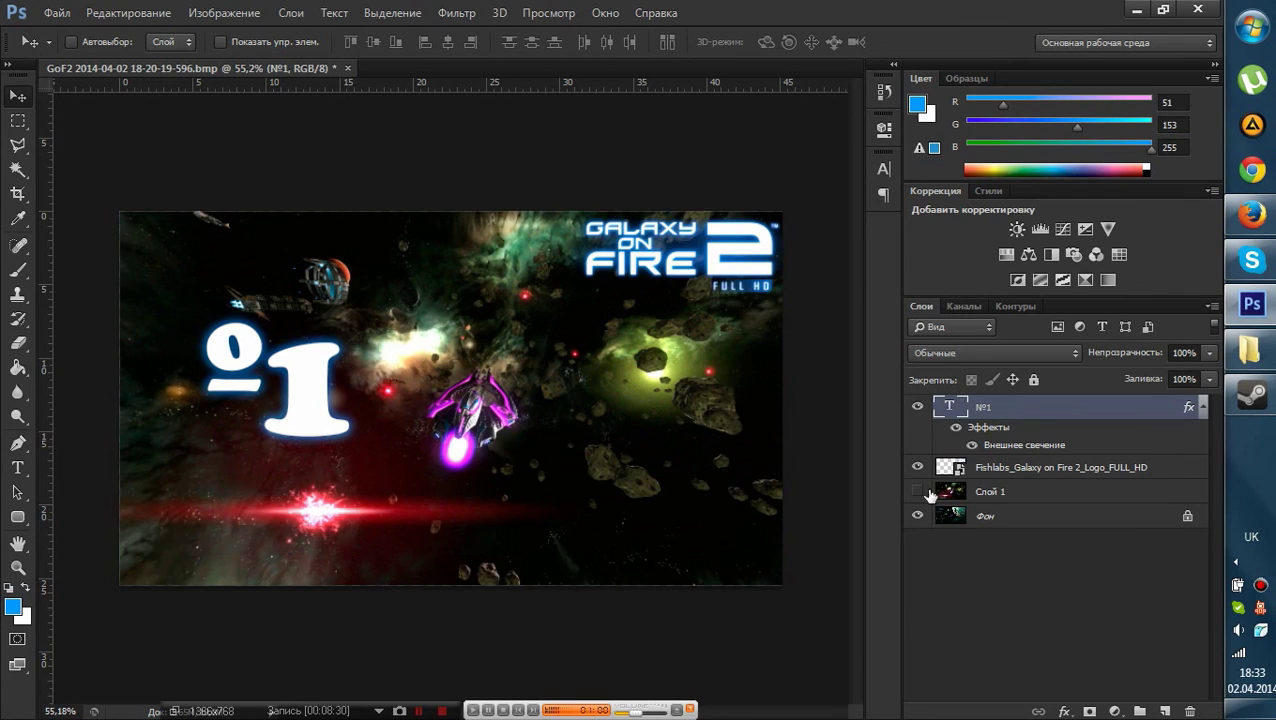
{"action": "left_click", "coordinate": [928, 491]}
{"action": "left_click", "coordinate": [928, 491]}
{"action": "left_click", "coordinate": [928, 491]}
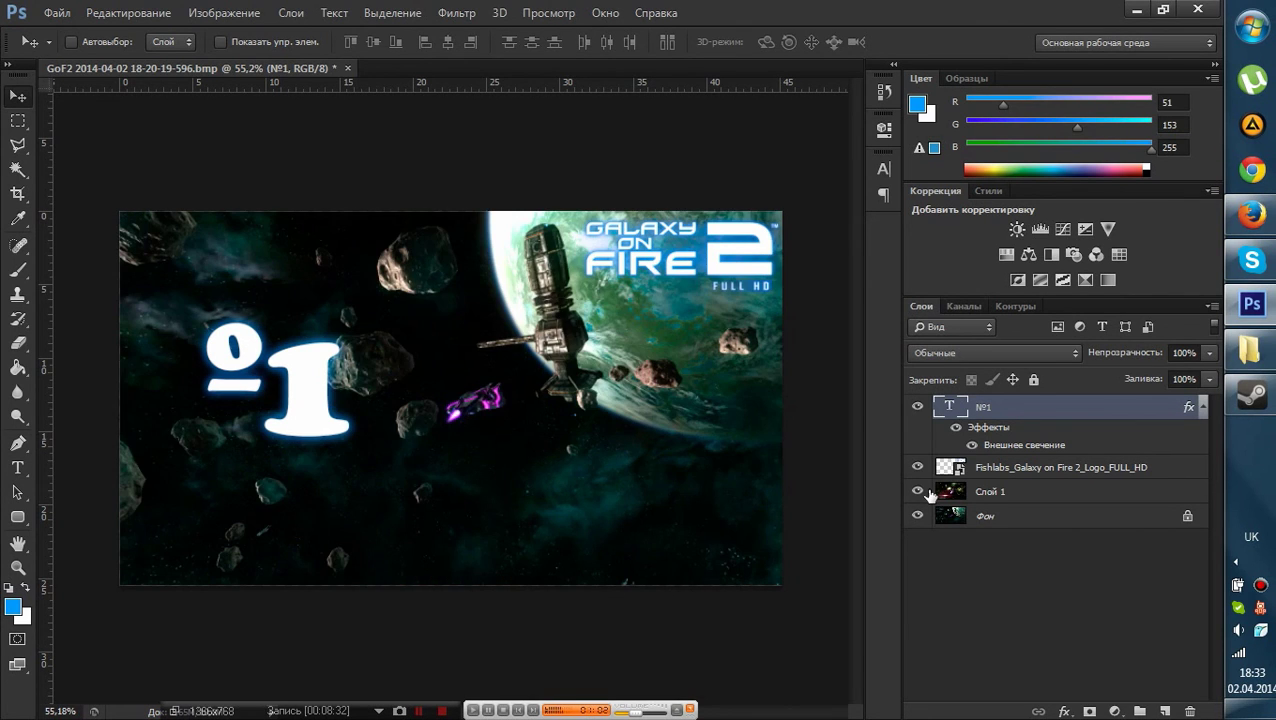
{"action": "left_click", "coordinate": [928, 491]}
{"action": "left_click", "coordinate": [1026, 490]}
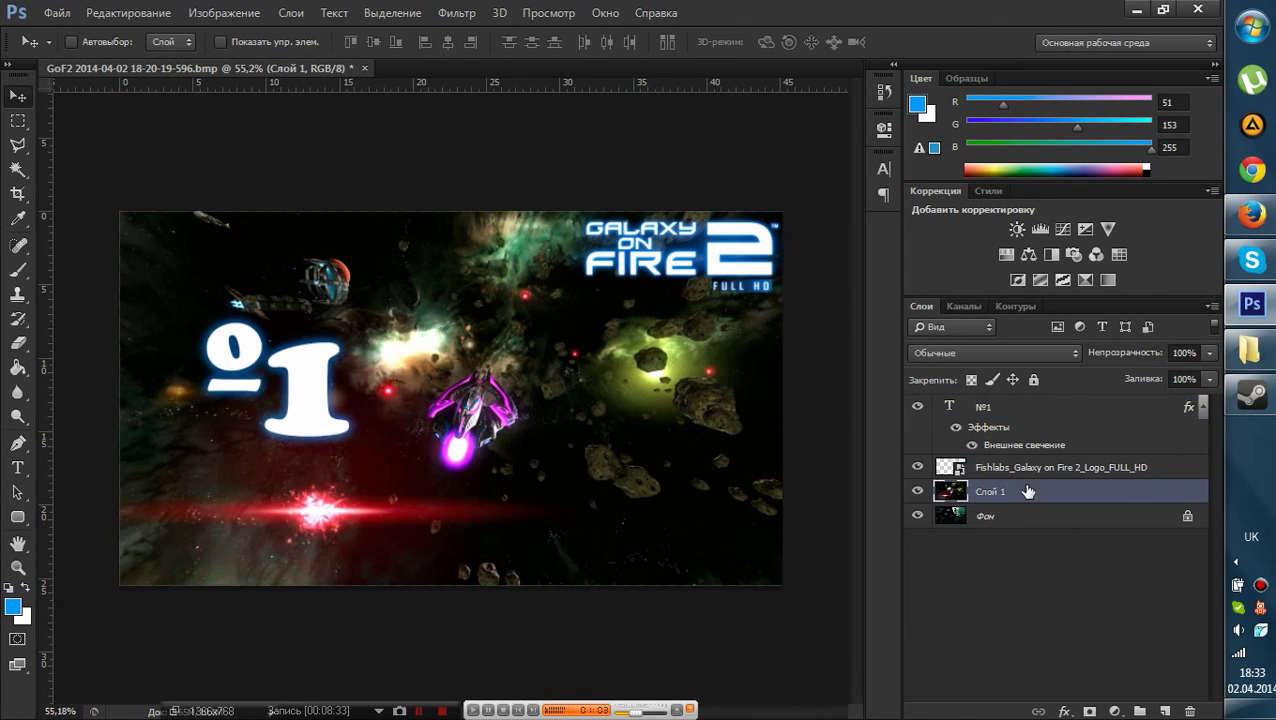
- Save the thumbnail as Galaxy on fire 2 in PSD format in the Канал\PSD folder, keeping maximum compatibility
{"action": "left_click", "coordinate": [62, 11]}
{"action": "left_click", "coordinate": [118, 237]}
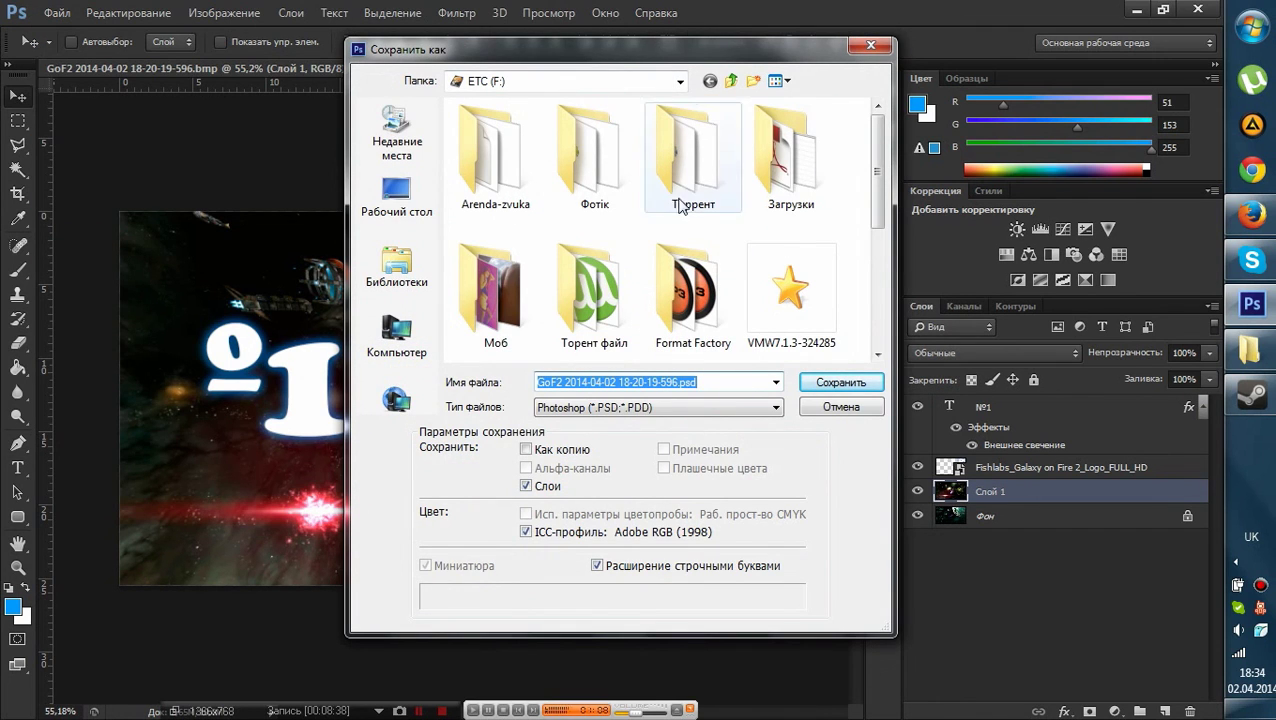
{"action": "double_click", "coordinate": [682, 200]}
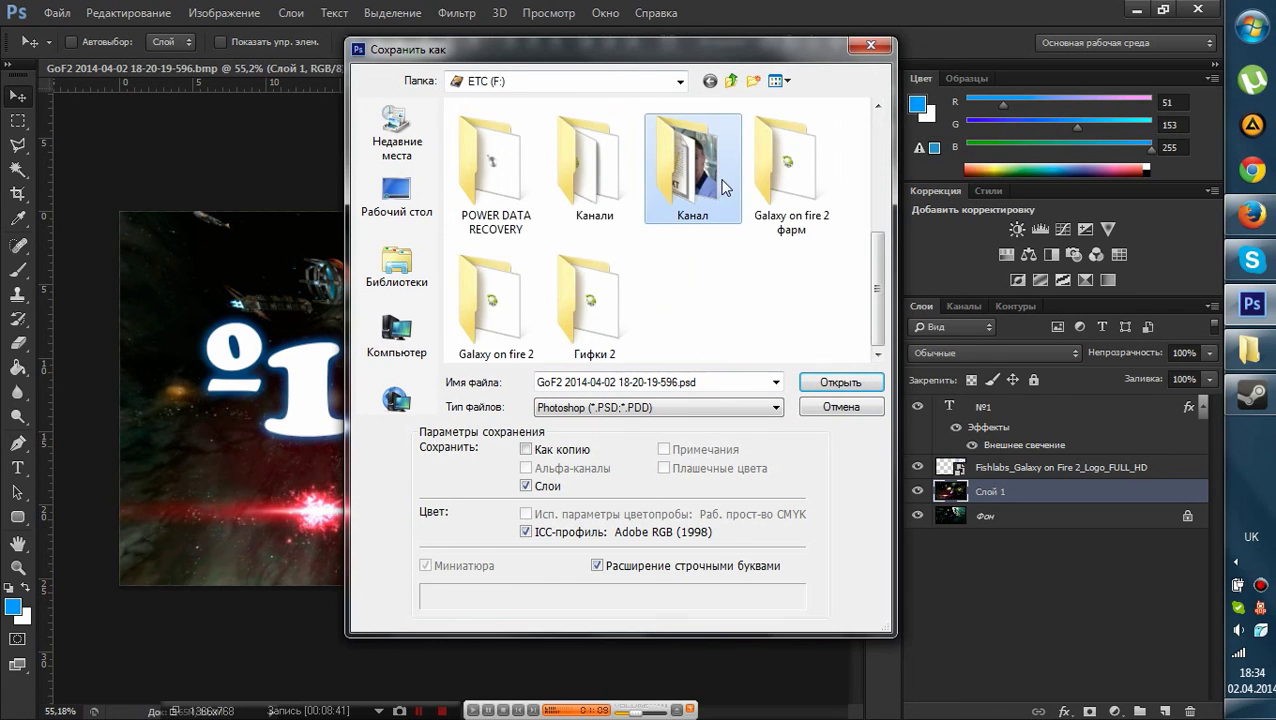
{"action": "double_click", "coordinate": [726, 188]}
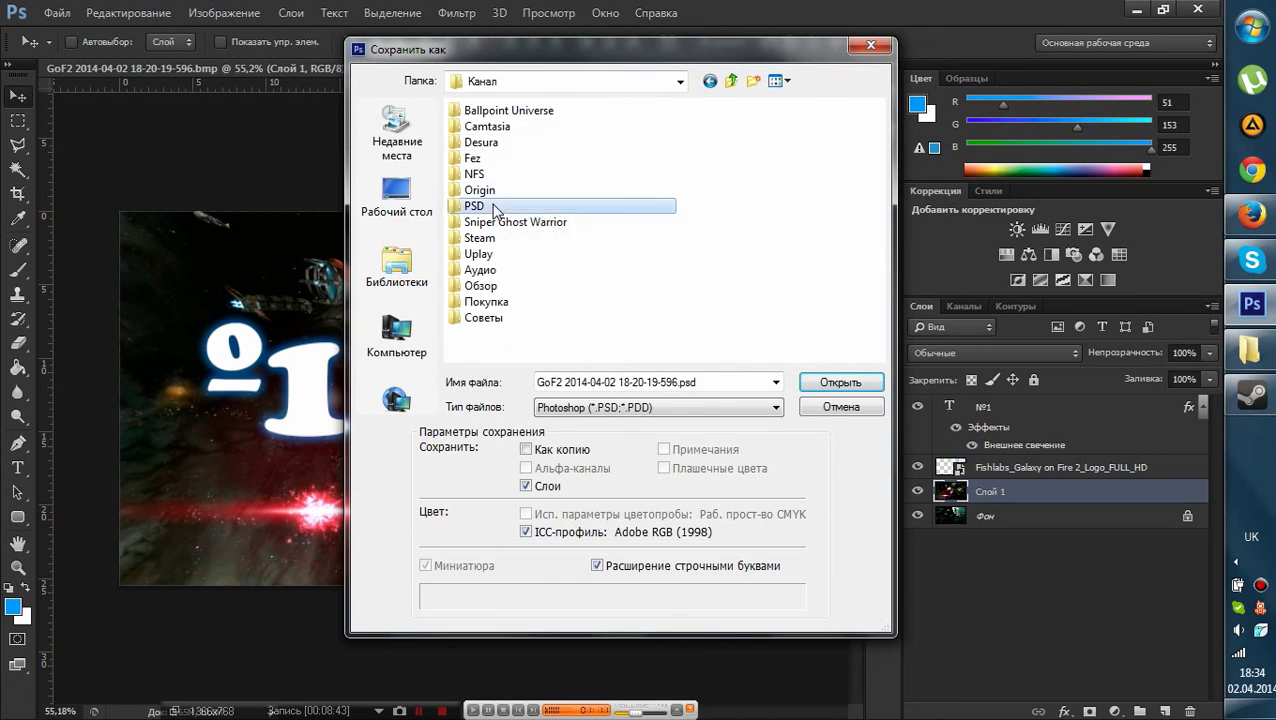
{"action": "double_click", "coordinate": [493, 207]}
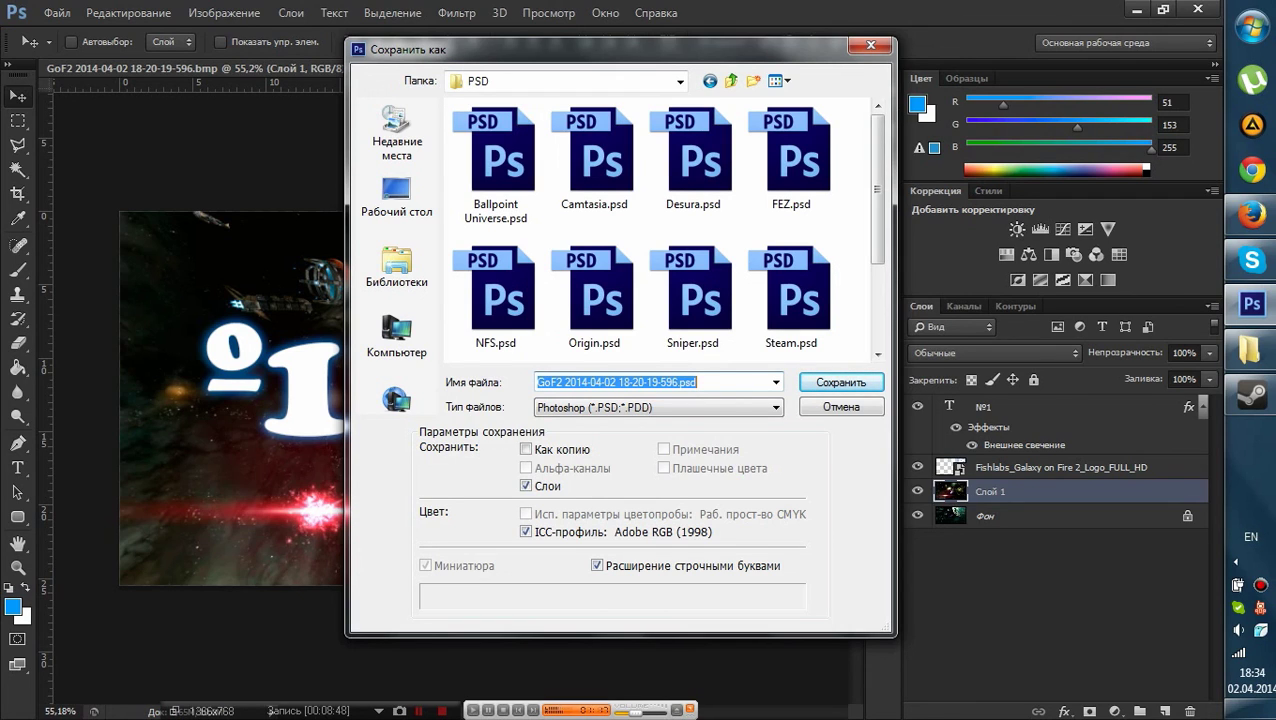
{"action": "type", "text": "Galaxy on fire 2"}
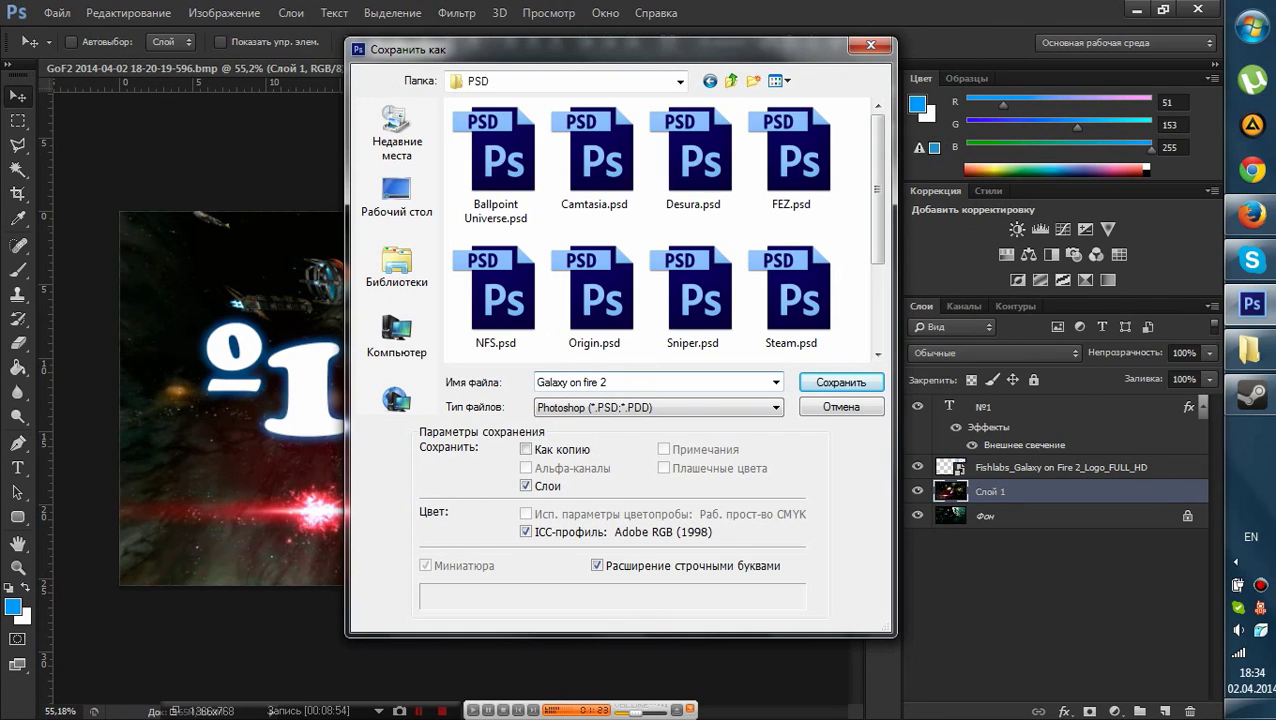
{"action": "key", "text": "Return"}
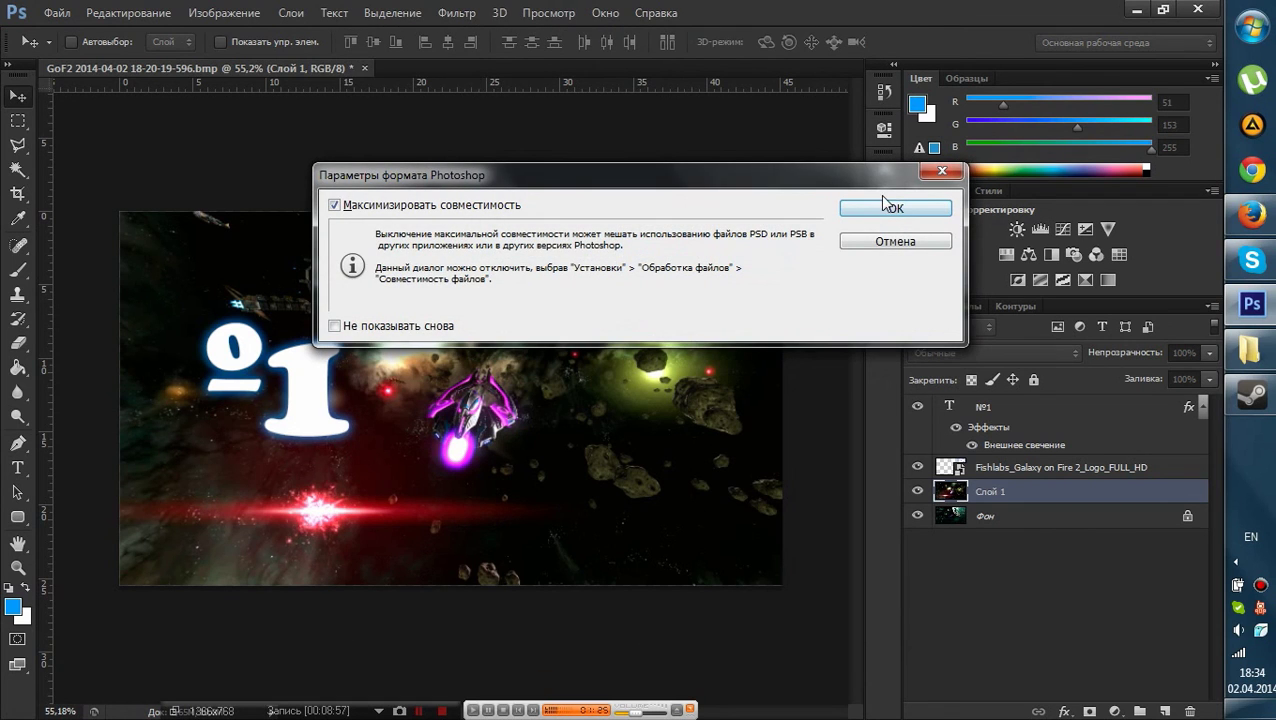
{"action": "left_click", "coordinate": [864, 212]}
- Start saving another copy, creating and opening a new folder named Galaxy on fire 2 inside the Канал folder
{"action": "left_click", "coordinate": [57, 12]}
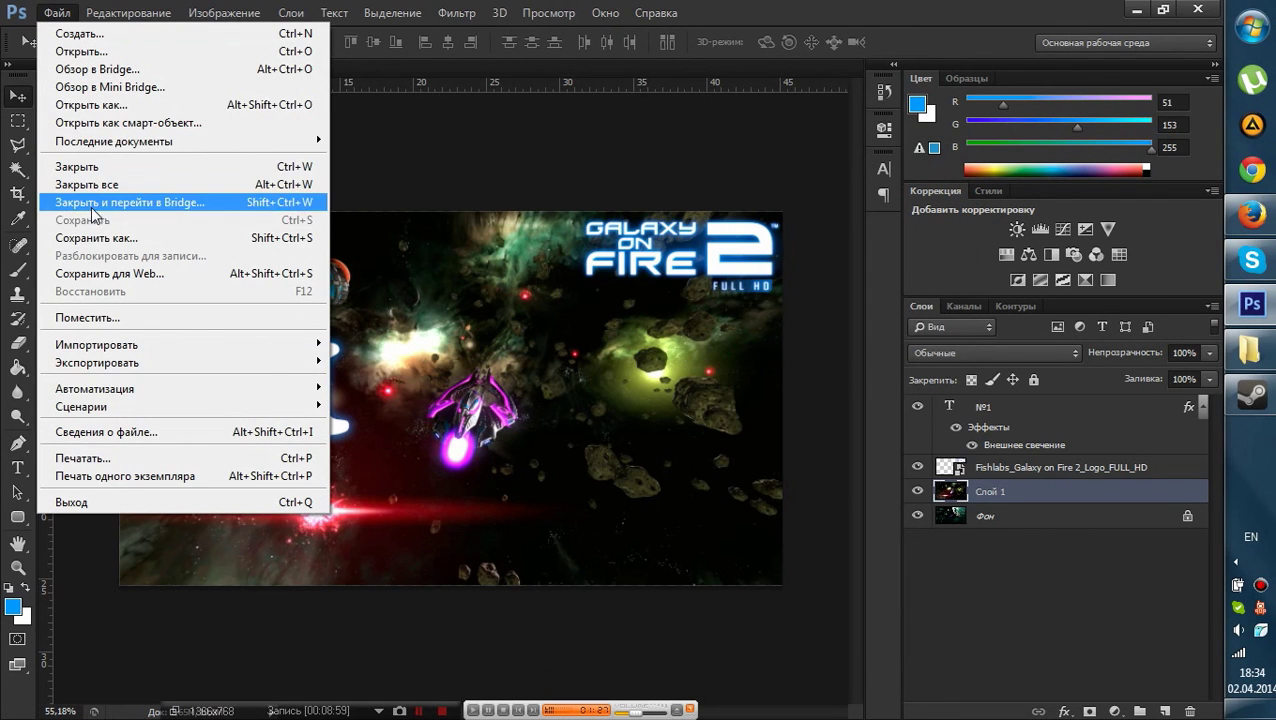
{"action": "left_click", "coordinate": [122, 246]}
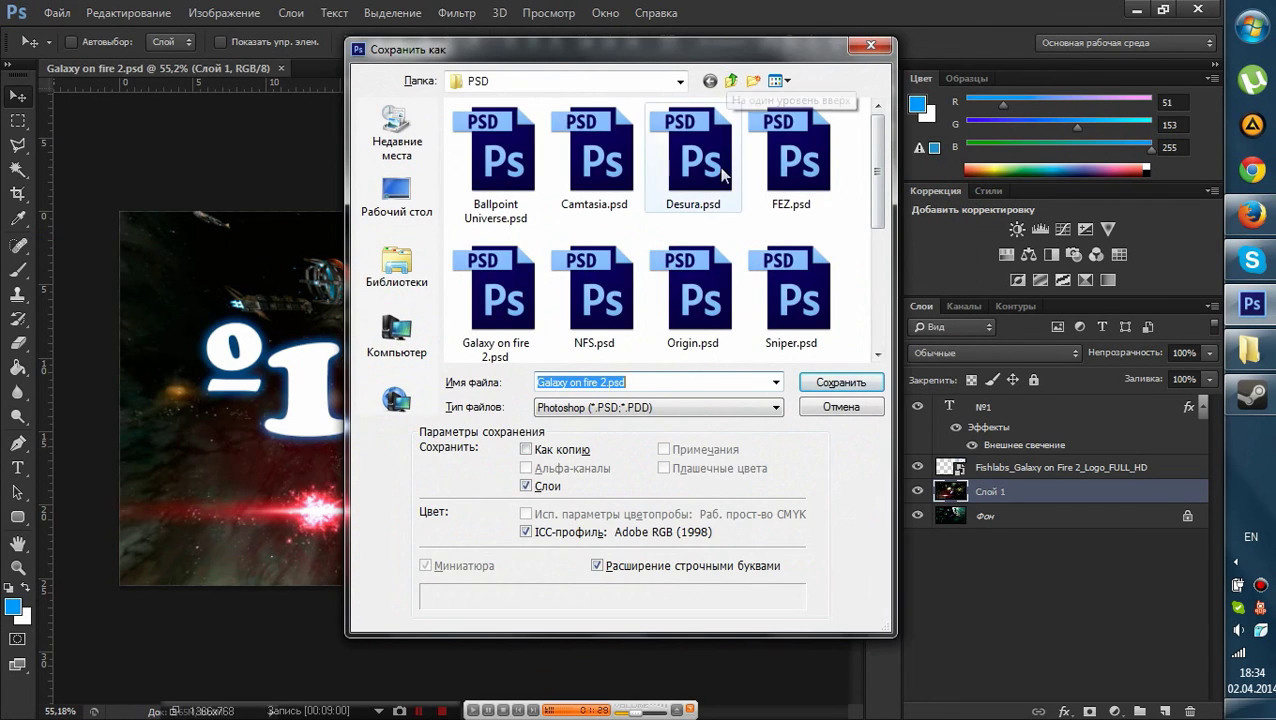
{"action": "left_click", "coordinate": [732, 80]}
{"action": "right_click", "coordinate": [596, 290]}
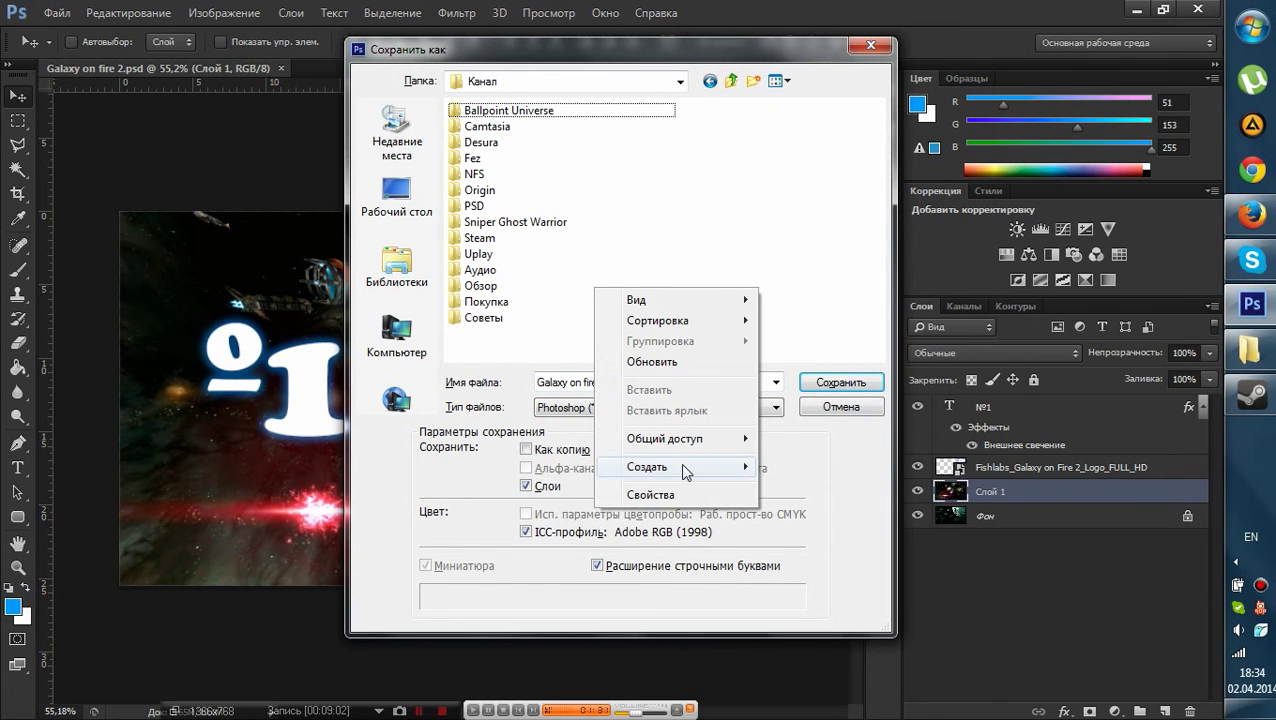
{"action": "mouse_move", "coordinate": [650, 466]}
{"action": "left_click", "coordinate": [355, 144]}
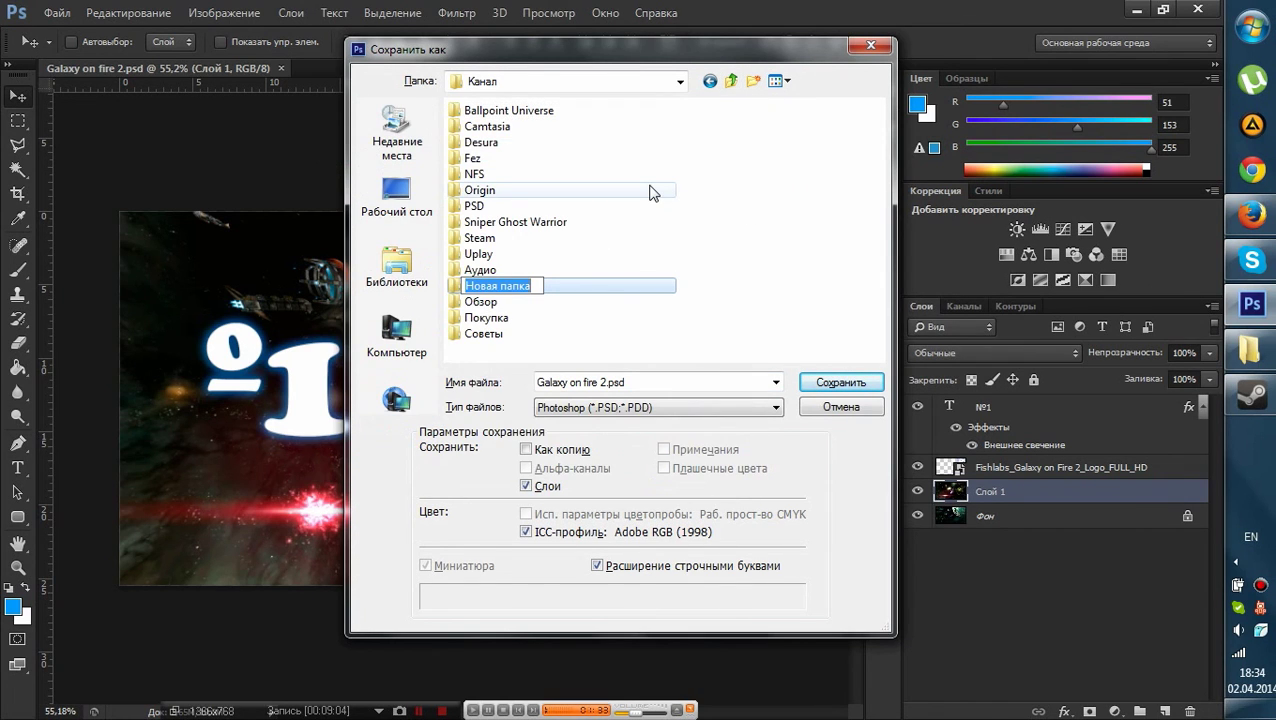
{"action": "type", "text": "Galaxy"}
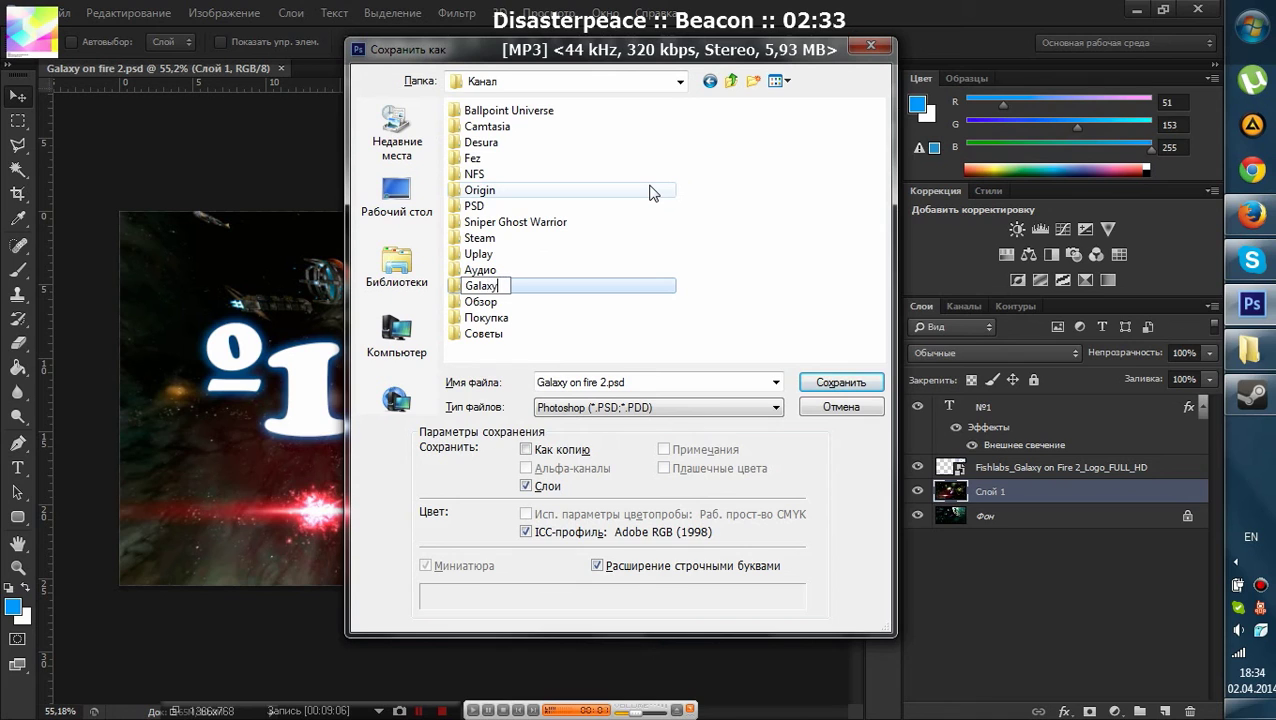
{"action": "type", "text": " on fire 2"}
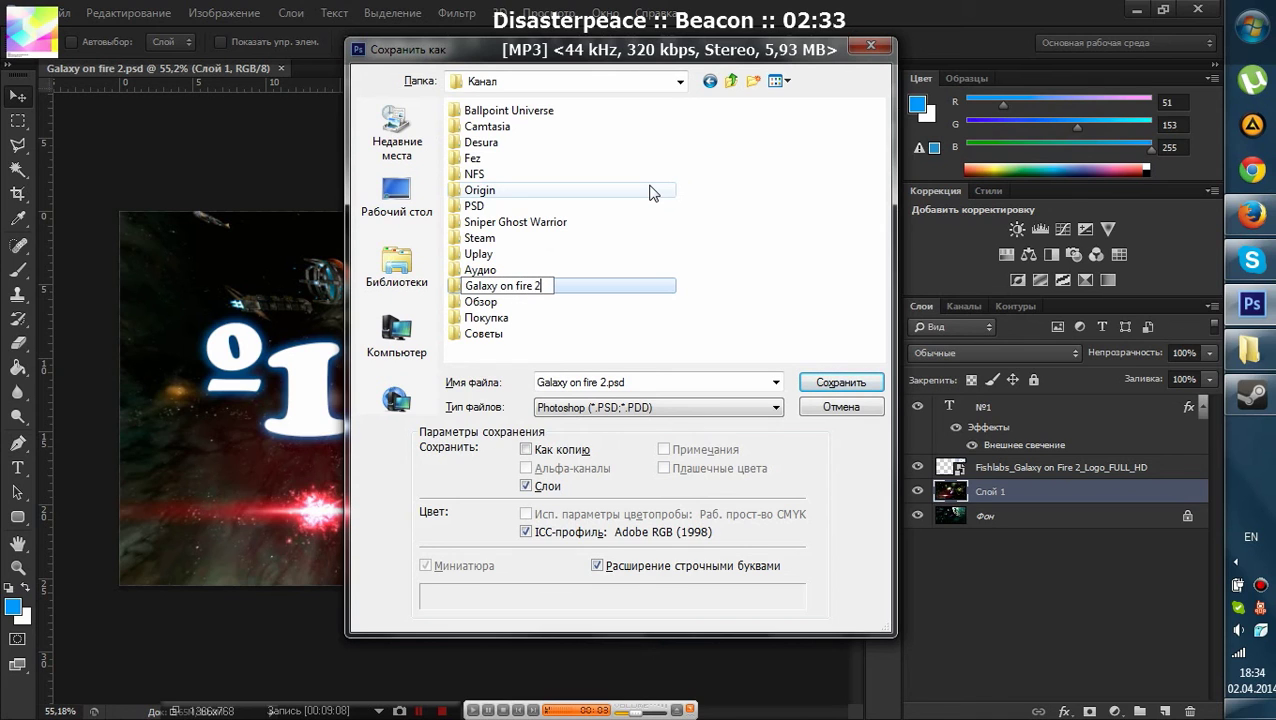
{"action": "key", "text": "Return"}
{"action": "key", "text": "Return"}
- Save the №1 thumbnail as the JPEG Galaxy on fire1.jpg with quality 12 and the baseline standard format
{"action": "left_click", "coordinate": [650, 407]}
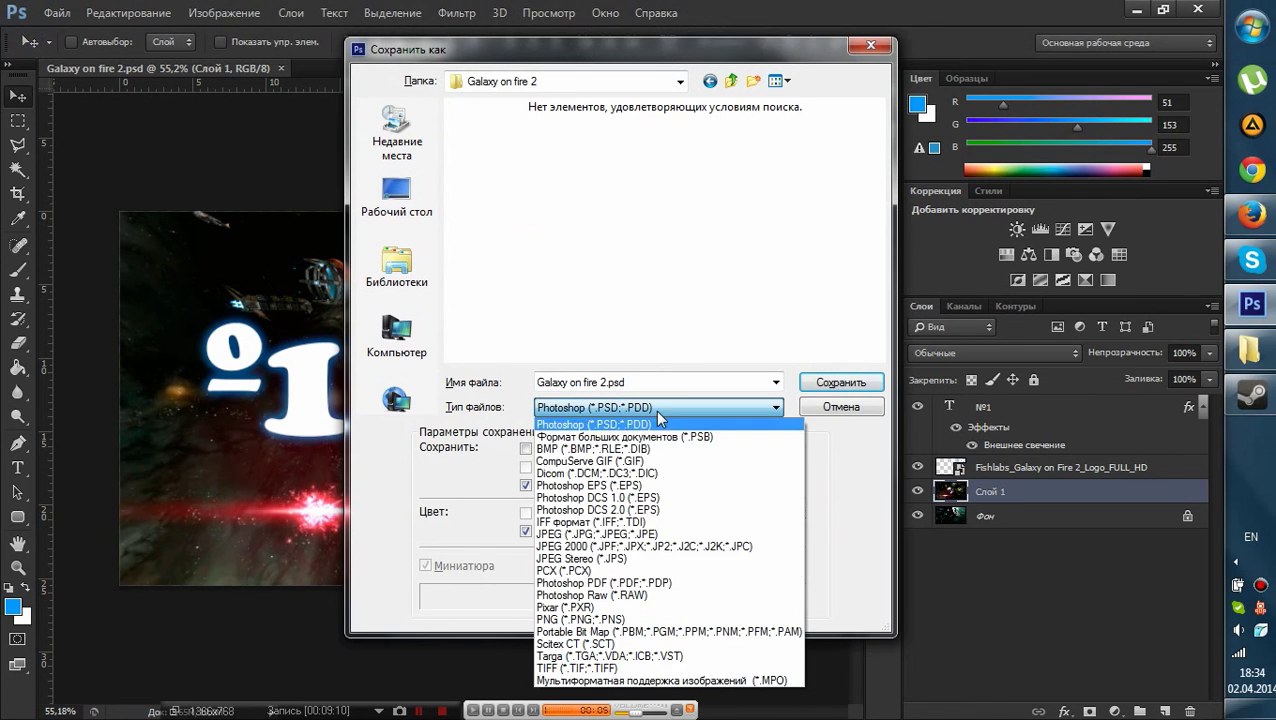
{"action": "left_click", "coordinate": [598, 534]}
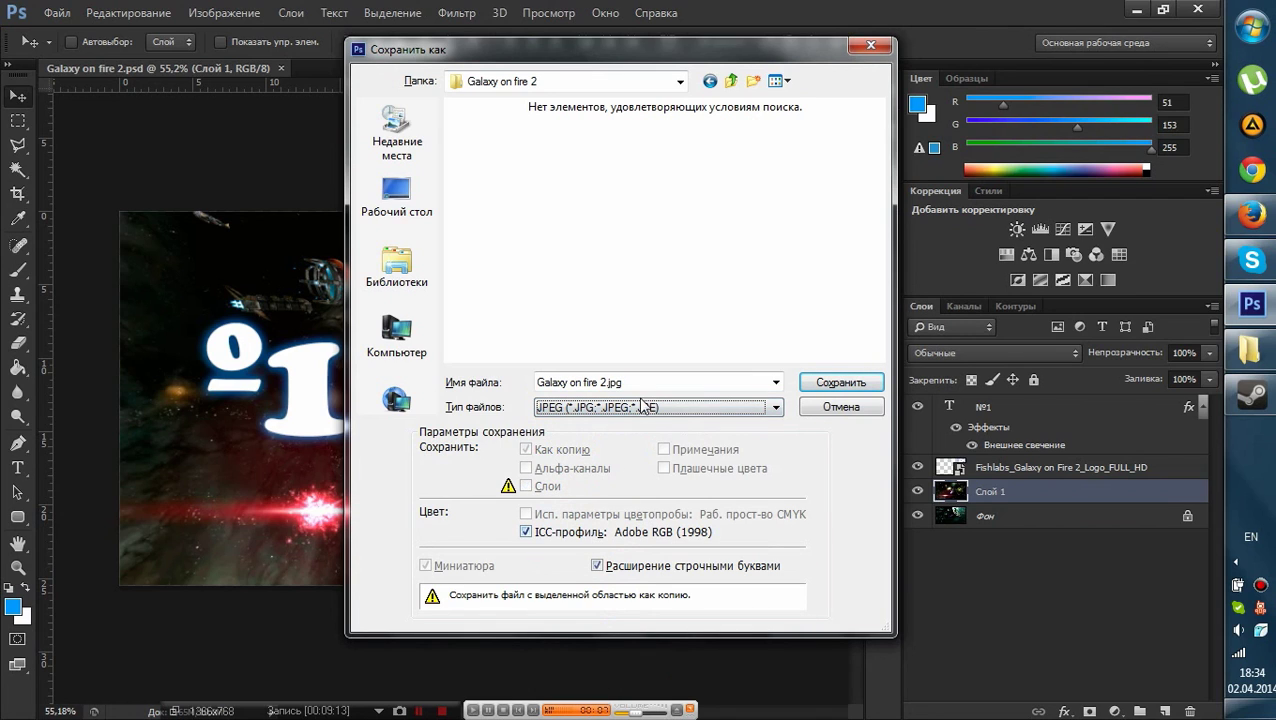
{"action": "key", "text": "shift+Tab"}
{"action": "left_click", "coordinate": [602, 382]}
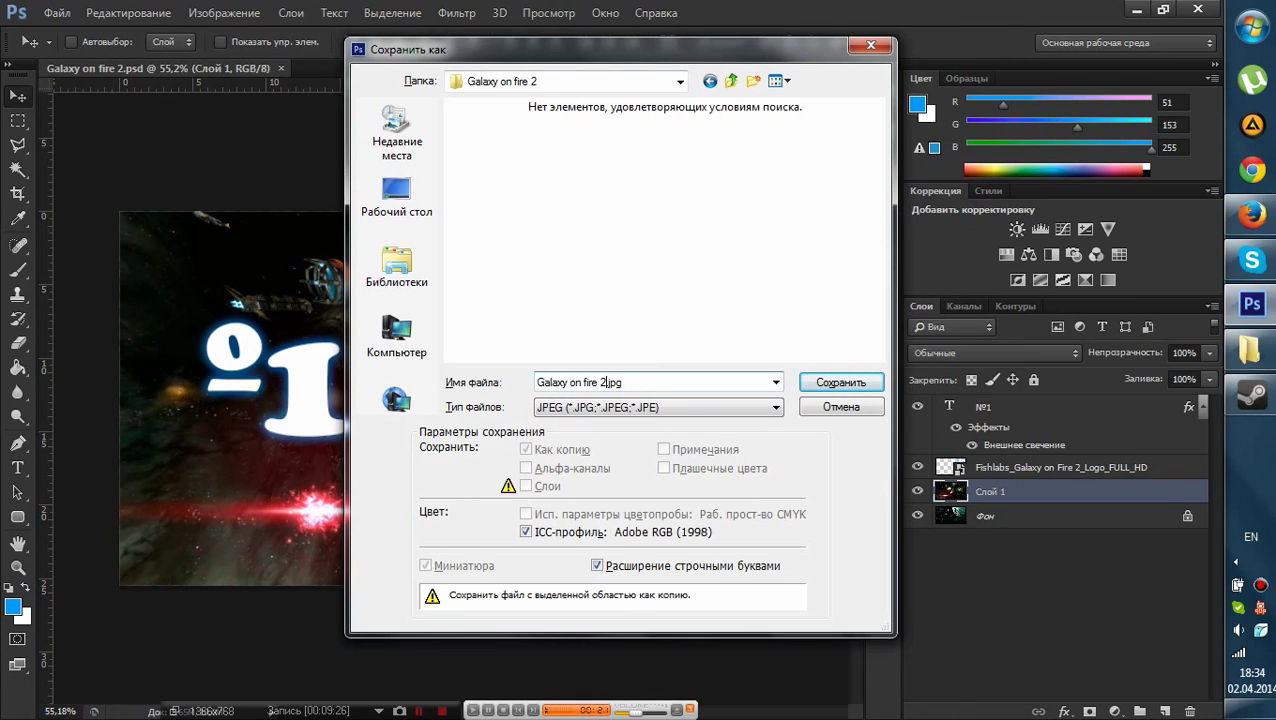
{"action": "key", "text": "Return"}
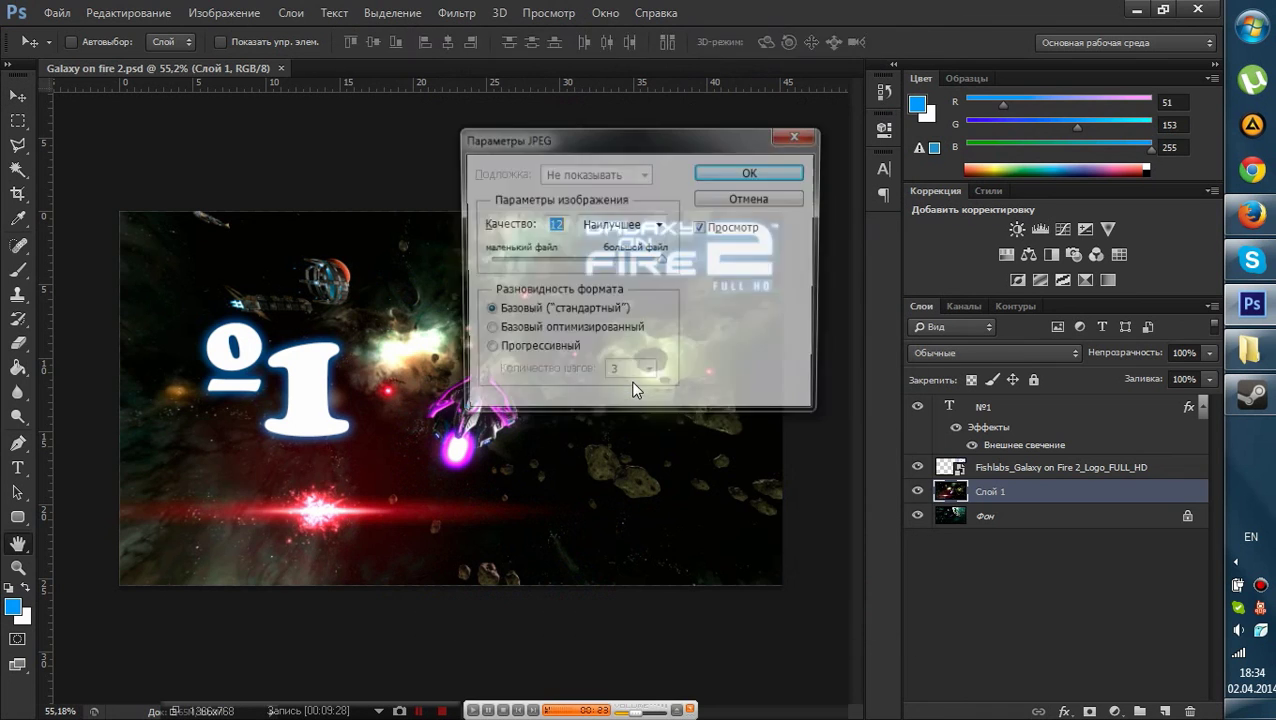
{"action": "key", "text": "Return"}
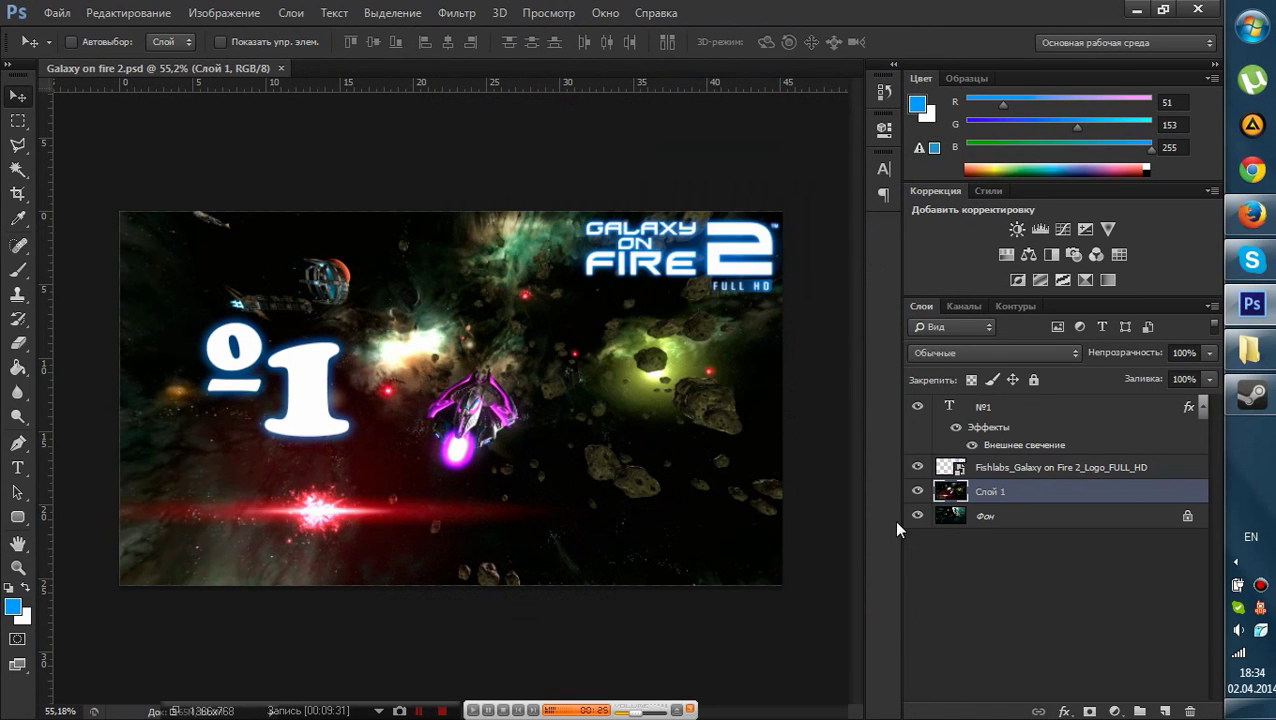
- Hide layer Слой 1 to reveal the planet background and change the №1 text to №2
{"action": "left_click", "coordinate": [917, 492]}
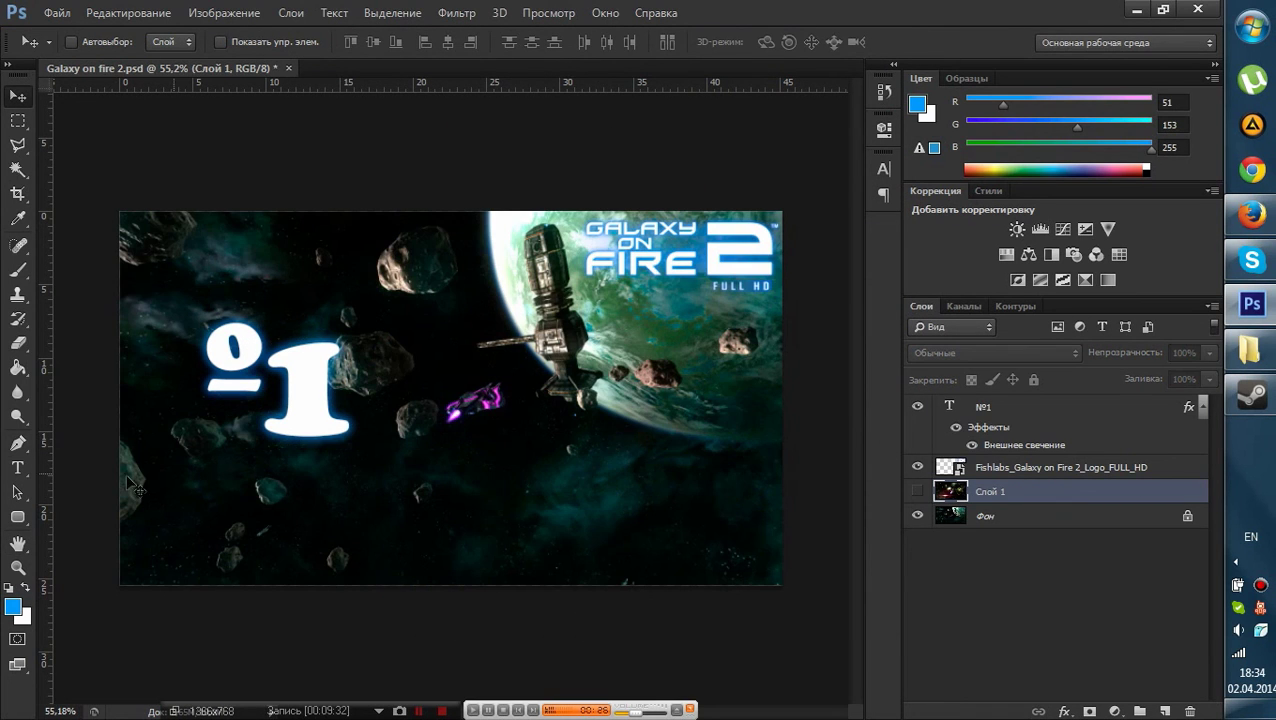
{"action": "key", "text": "t"}
{"action": "left_click", "coordinate": [272, 372]}
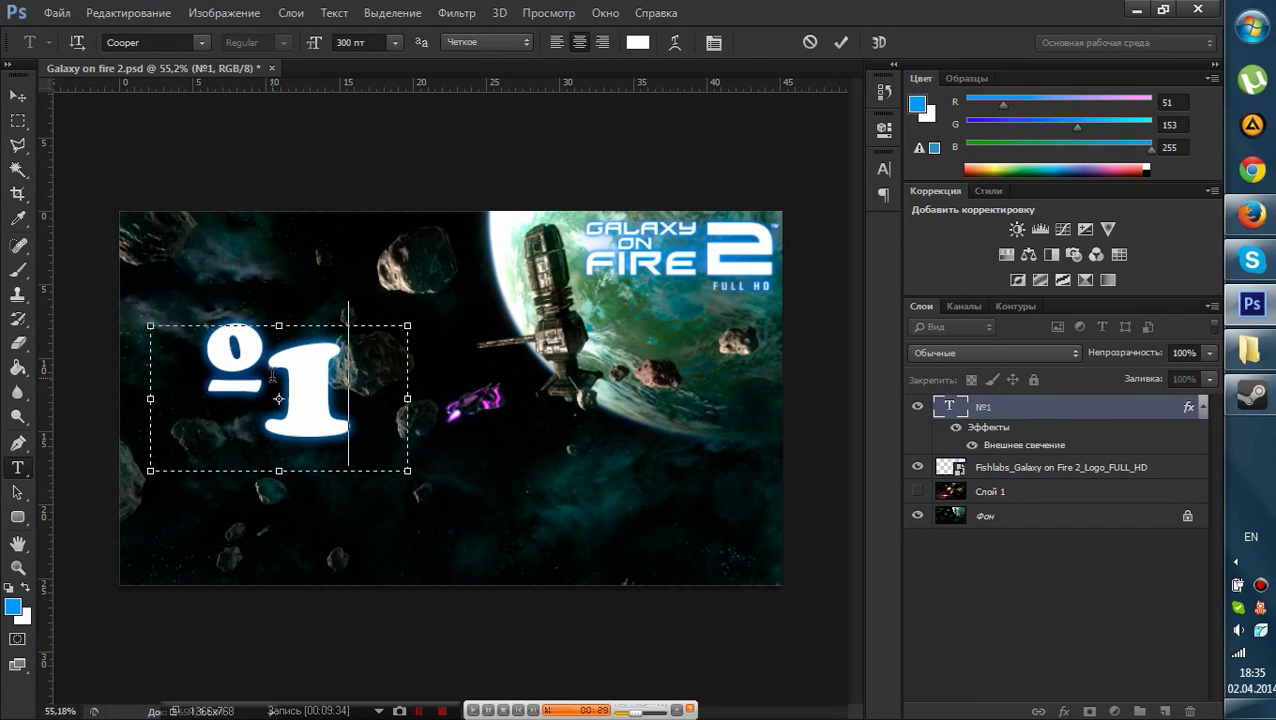
{"action": "key", "text": "BackSpace"}
{"action": "type", "text": "2"}
{"action": "left_click", "coordinate": [17, 96]}
- Start saving a copy of the №2 thumbnail as a JPEG in the Galaxy on fire 2 folder
{"action": "left_click", "coordinate": [57, 12]}
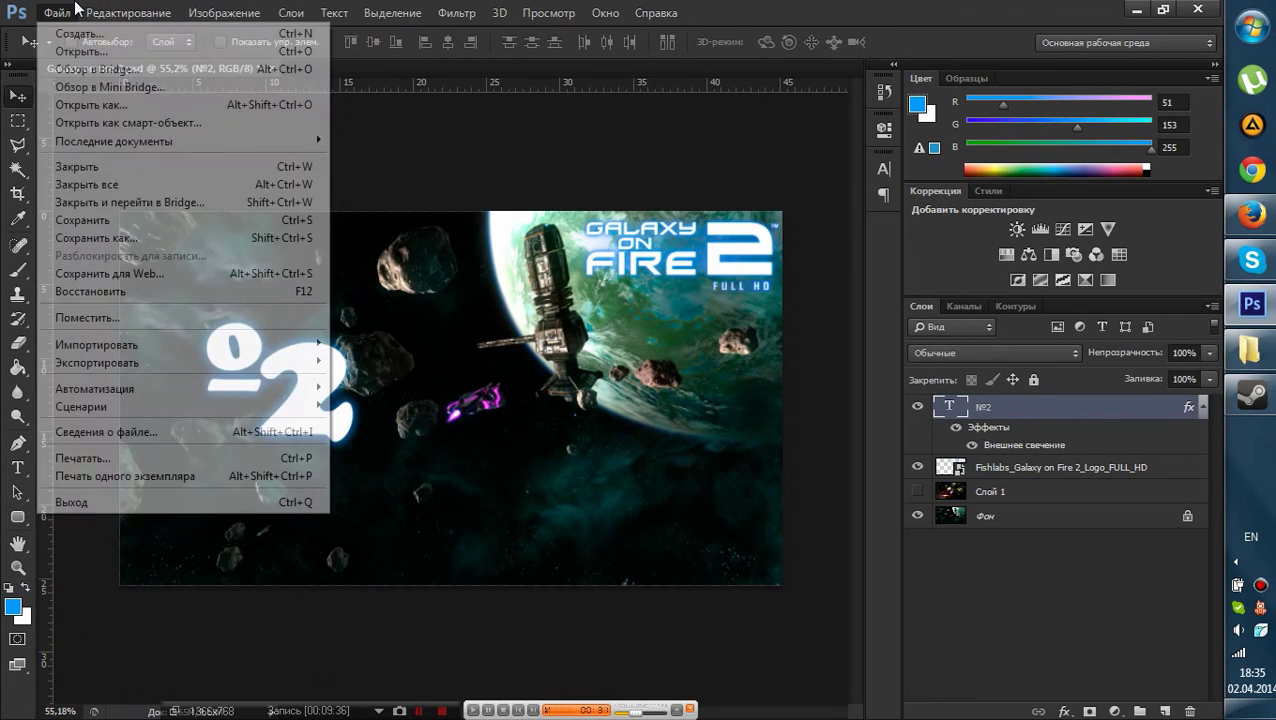
{"action": "left_click", "coordinate": [62, 238]}
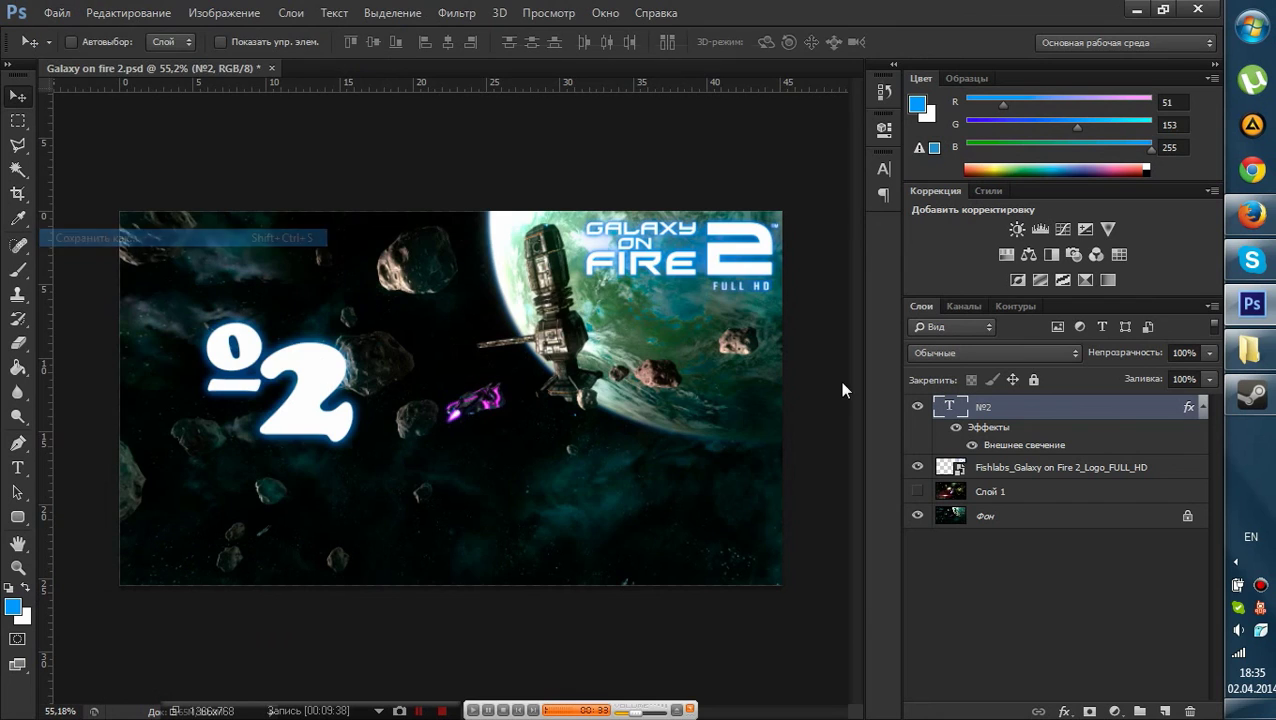
{"action": "left_click", "coordinate": [732, 79]}
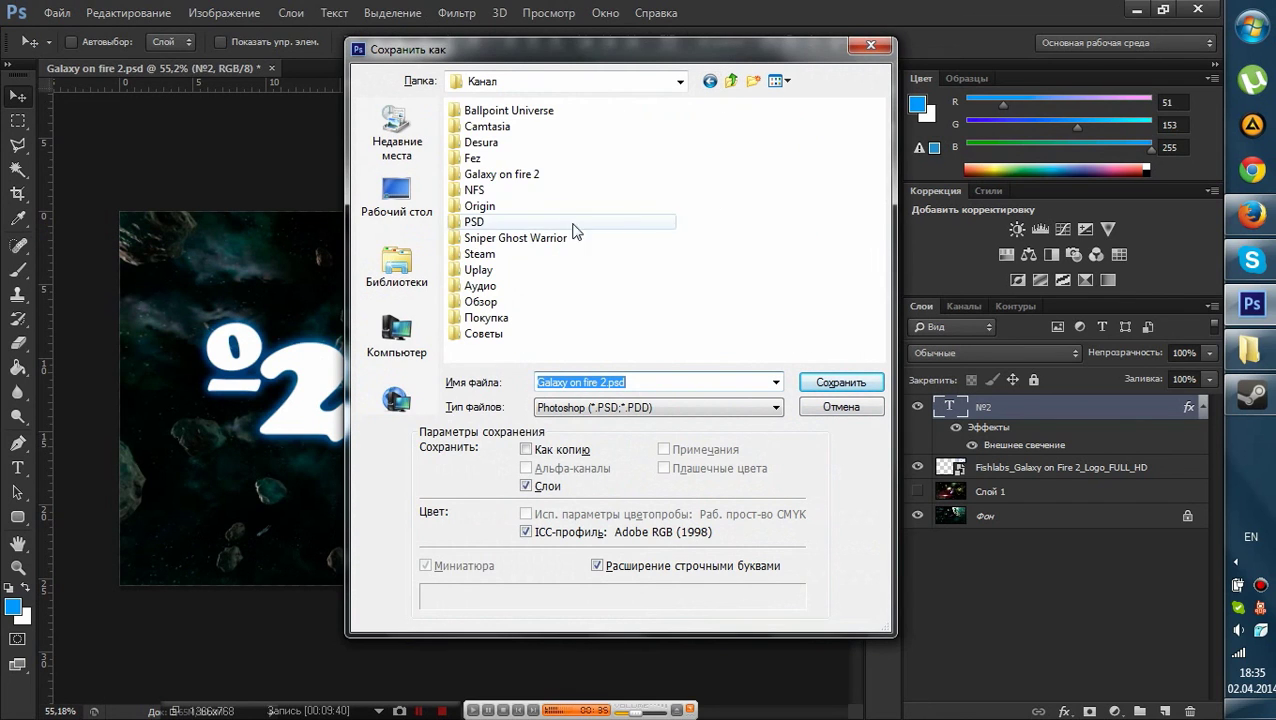
{"action": "double_click", "coordinate": [578, 176]}
{"action": "left_click", "coordinate": [603, 408]}
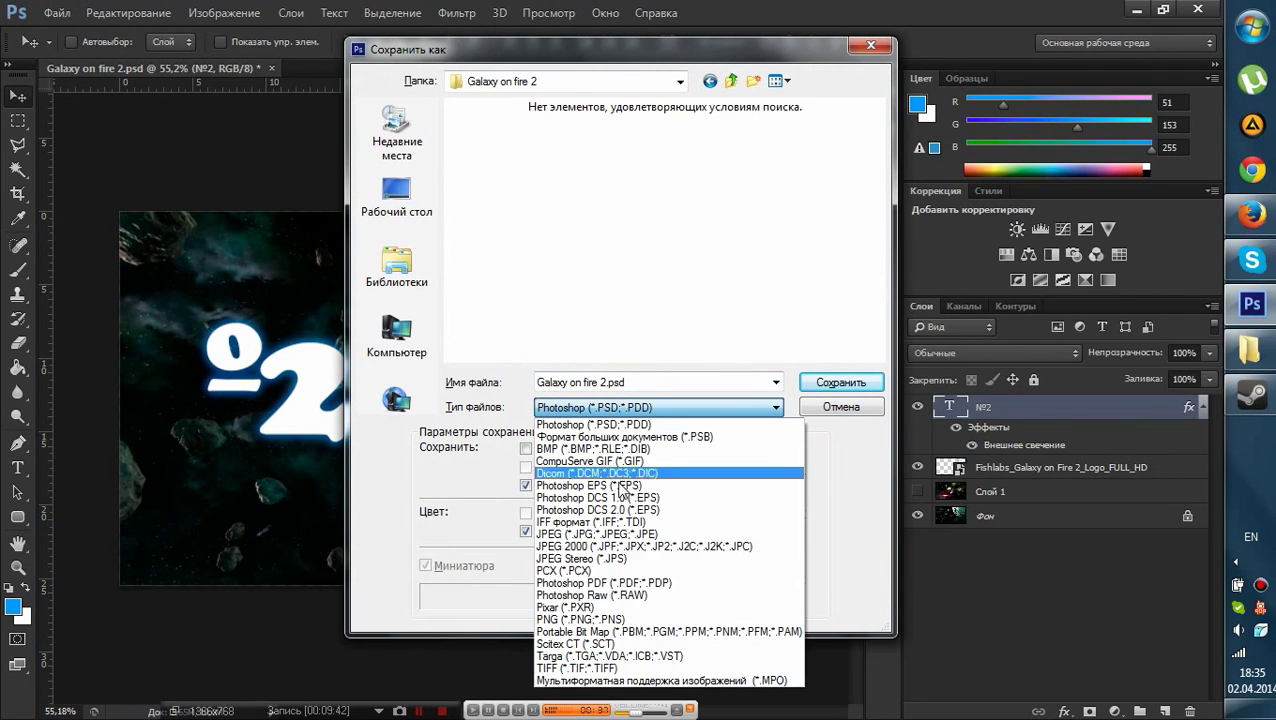
{"action": "left_click", "coordinate": [592, 537]}
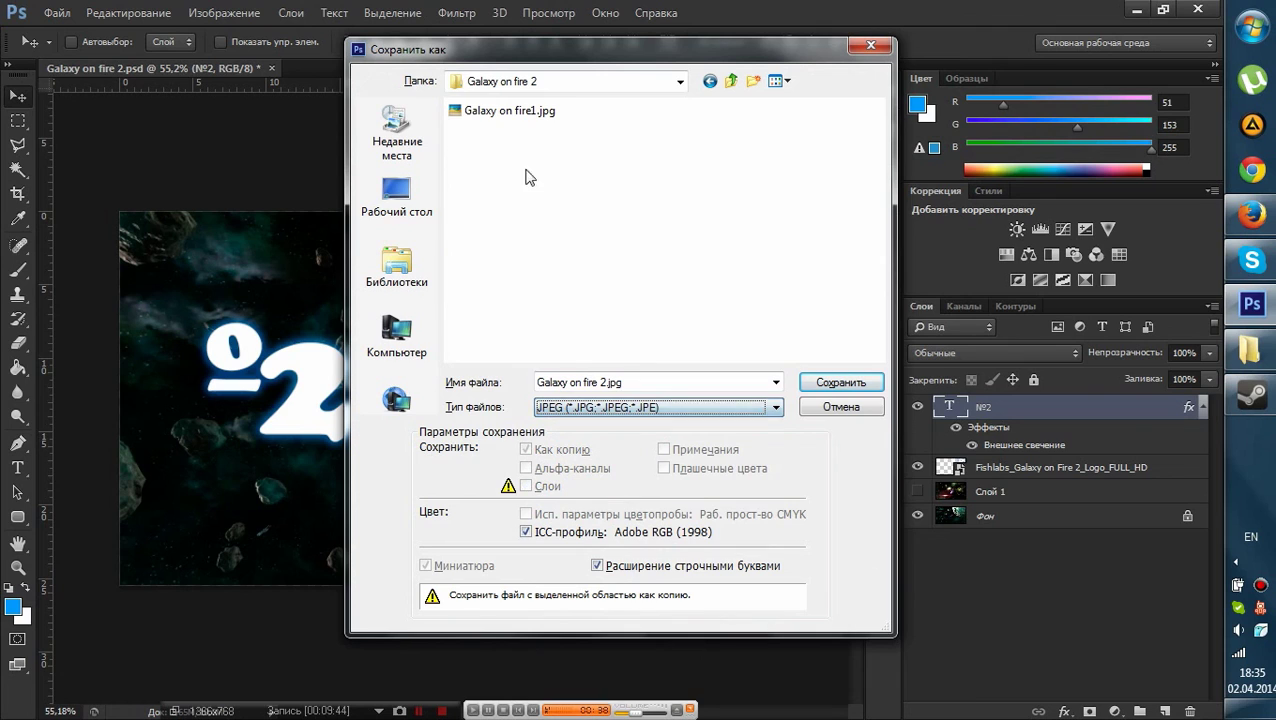
- Select Galaxy on fire1.jpg in the folder and try different thumbnail sizes for the file view
{"action": "left_click", "coordinate": [556, 112]}
{"action": "scroll", "coordinate": [650, 200], "scroll_direction": "up", "scroll_amount": 5}
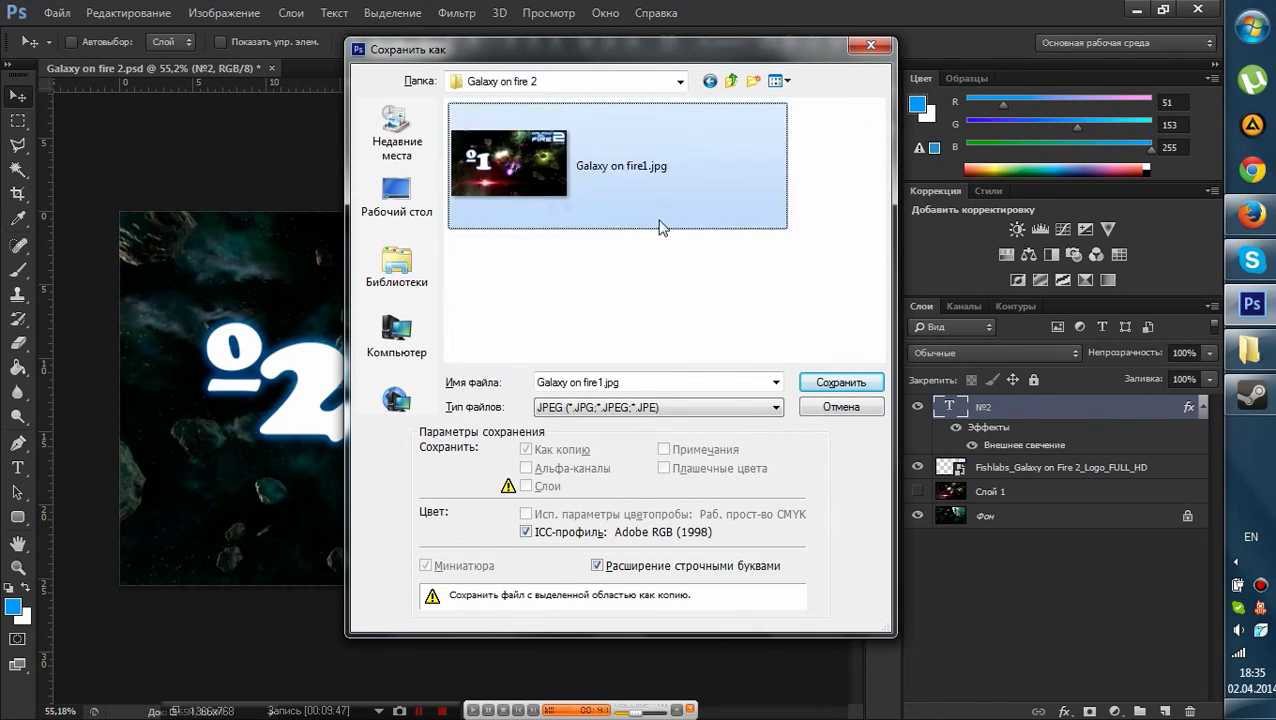
{"action": "scroll", "coordinate": [785, 165], "scroll_direction": "down", "scroll_amount": 4}
{"action": "scroll", "coordinate": [769, 177], "scroll_direction": "up", "scroll_amount": 1}
{"action": "left_click", "coordinate": [777, 84]}
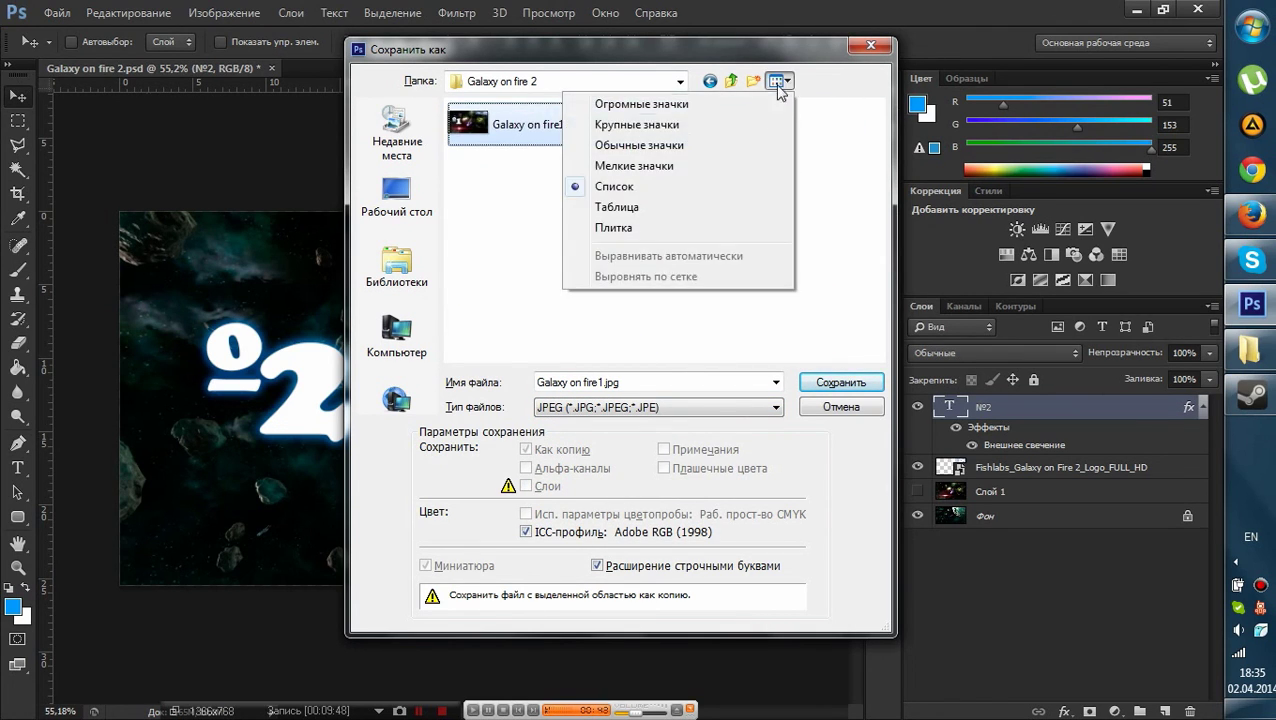
{"action": "left_click", "coordinate": [684, 147]}
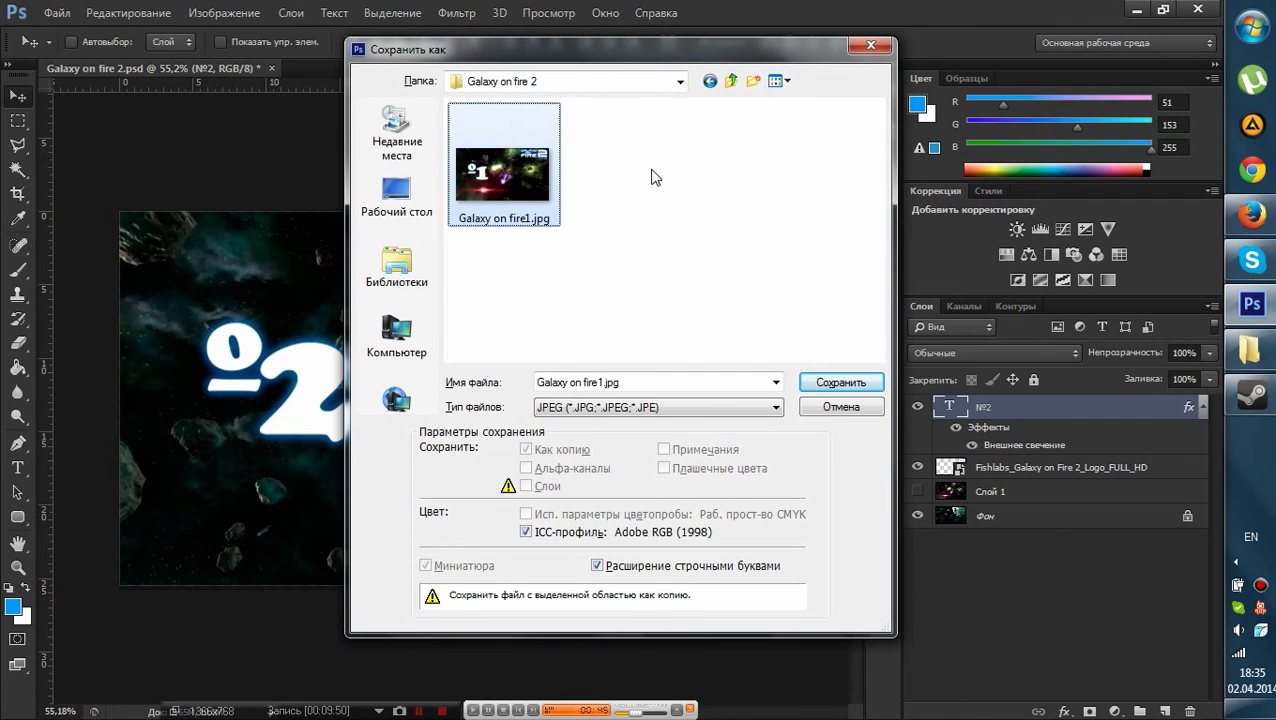
{"action": "scroll", "coordinate": [655, 177], "scroll_direction": "up", "scroll_amount": 1}
{"action": "scroll", "coordinate": [655, 177], "scroll_direction": "down", "scroll_amount": 3}
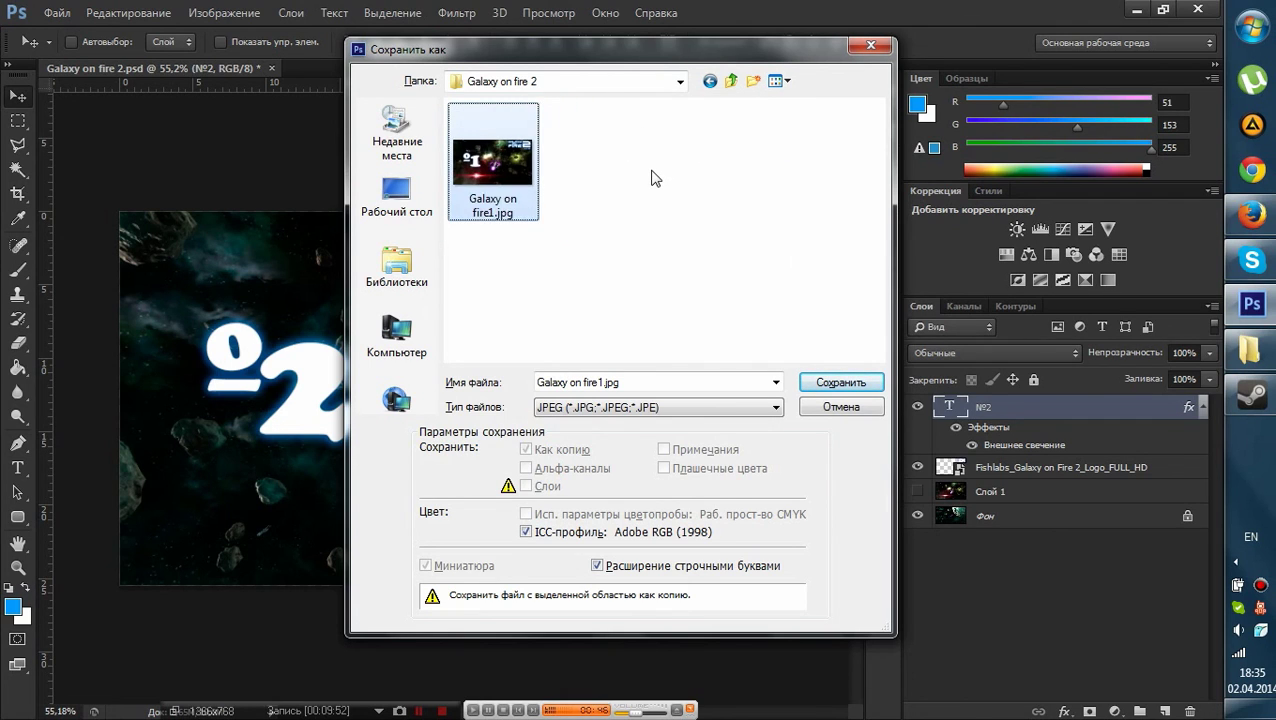
{"action": "left_click", "coordinate": [397, 135]}
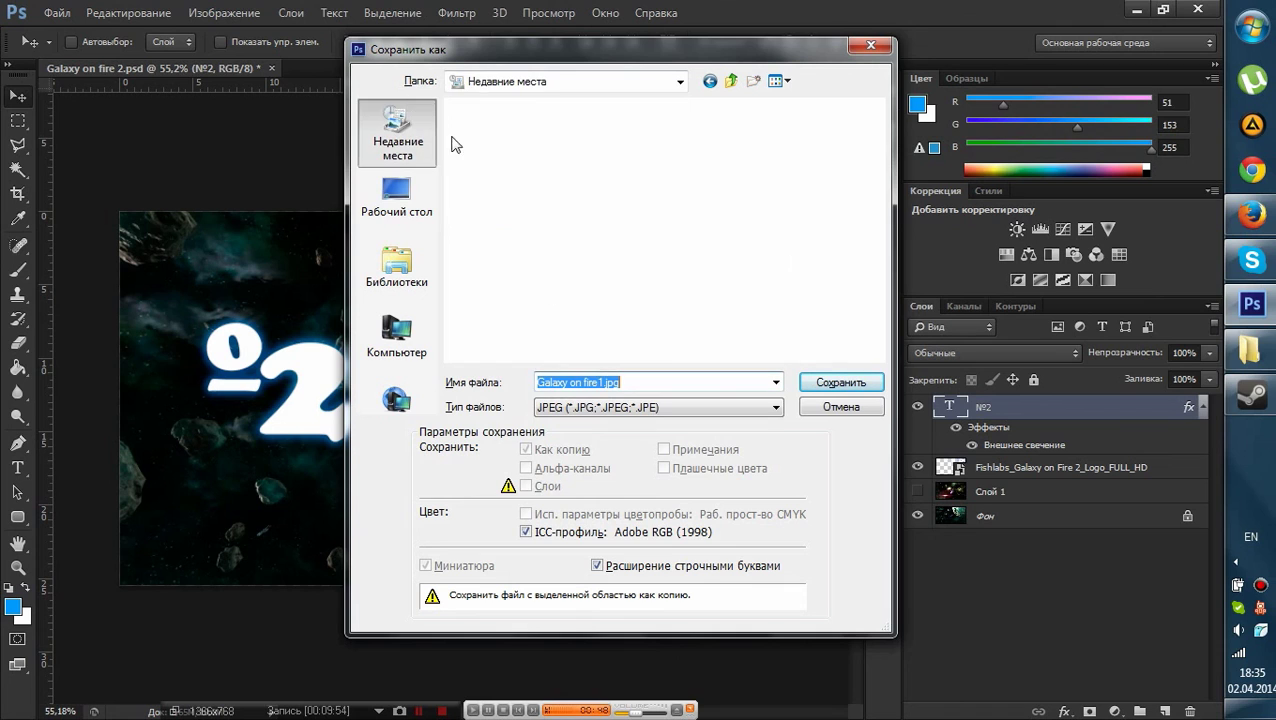
{"action": "left_click", "coordinate": [731, 81]}
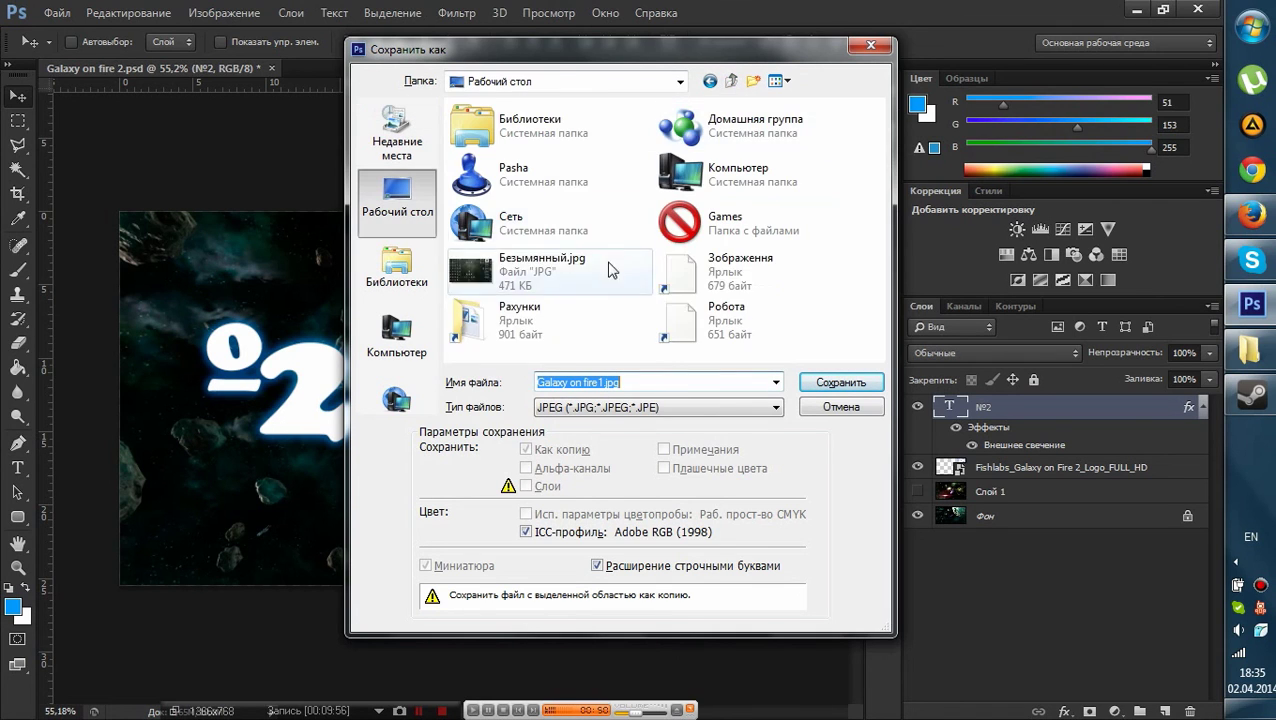
{"action": "left_click", "coordinate": [710, 82]}
{"action": "left_click", "coordinate": [710, 82]}
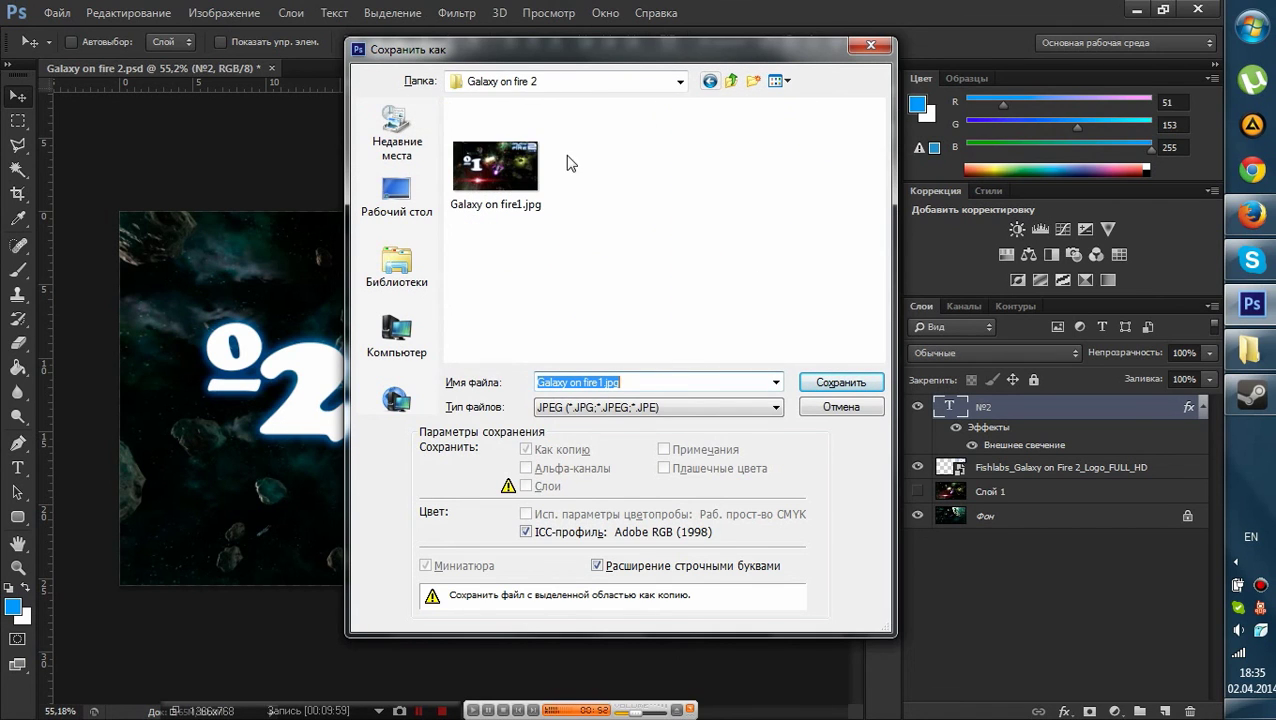
- Name the copy Galaxy on fire2.jpg, based on the existing file's name, and save it at JPEG quality 12
{"action": "left_click", "coordinate": [496, 160]}
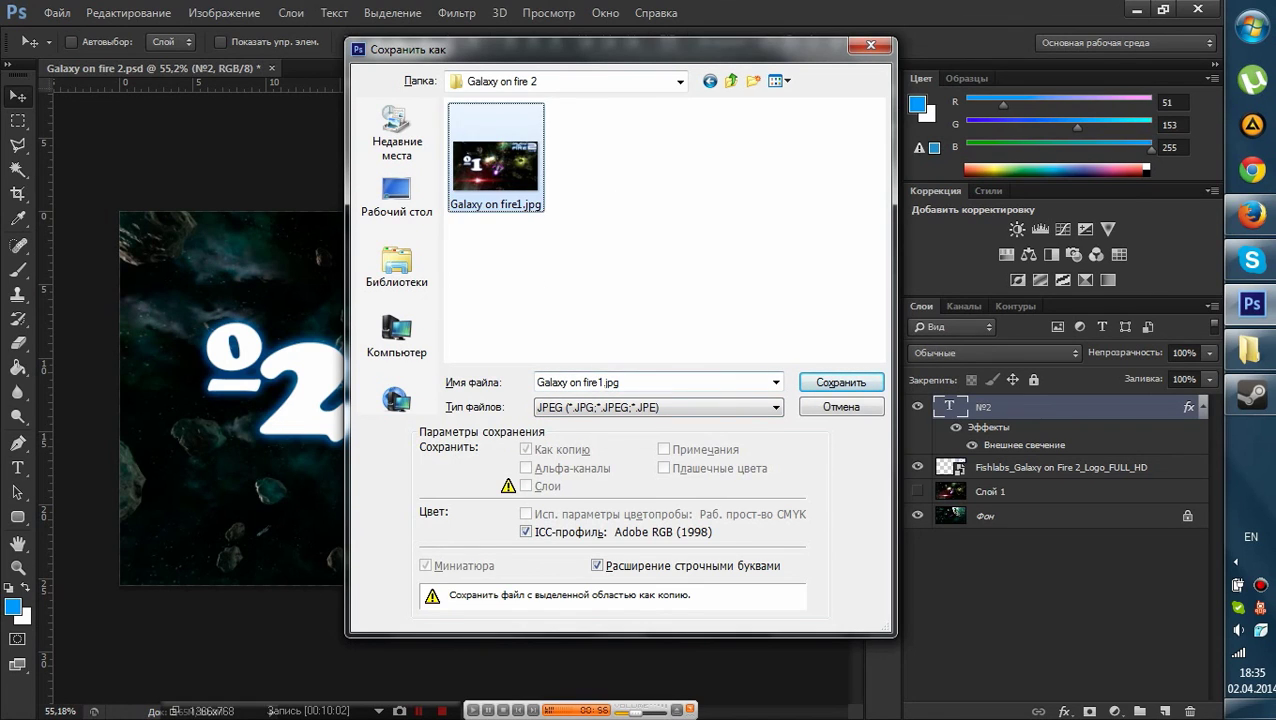
{"action": "left_click", "coordinate": [614, 382]}
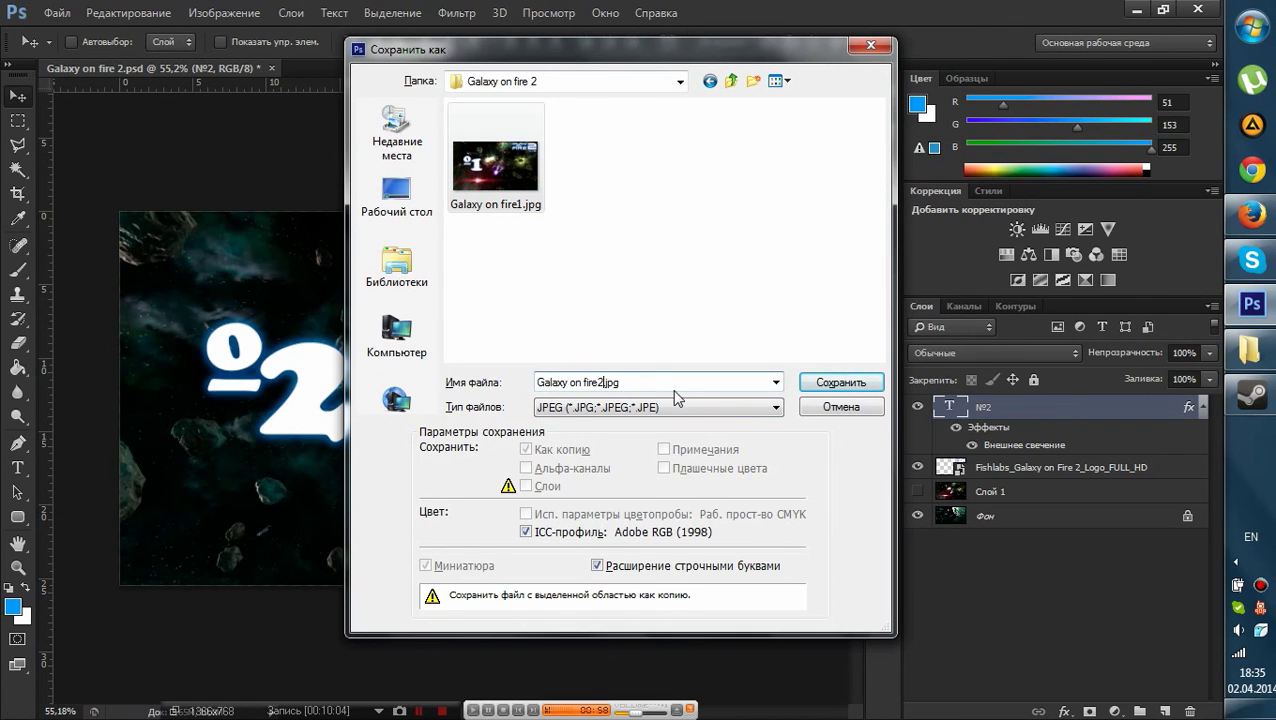
{"action": "left_click", "coordinate": [843, 388]}
{"action": "left_click", "coordinate": [760, 175]}
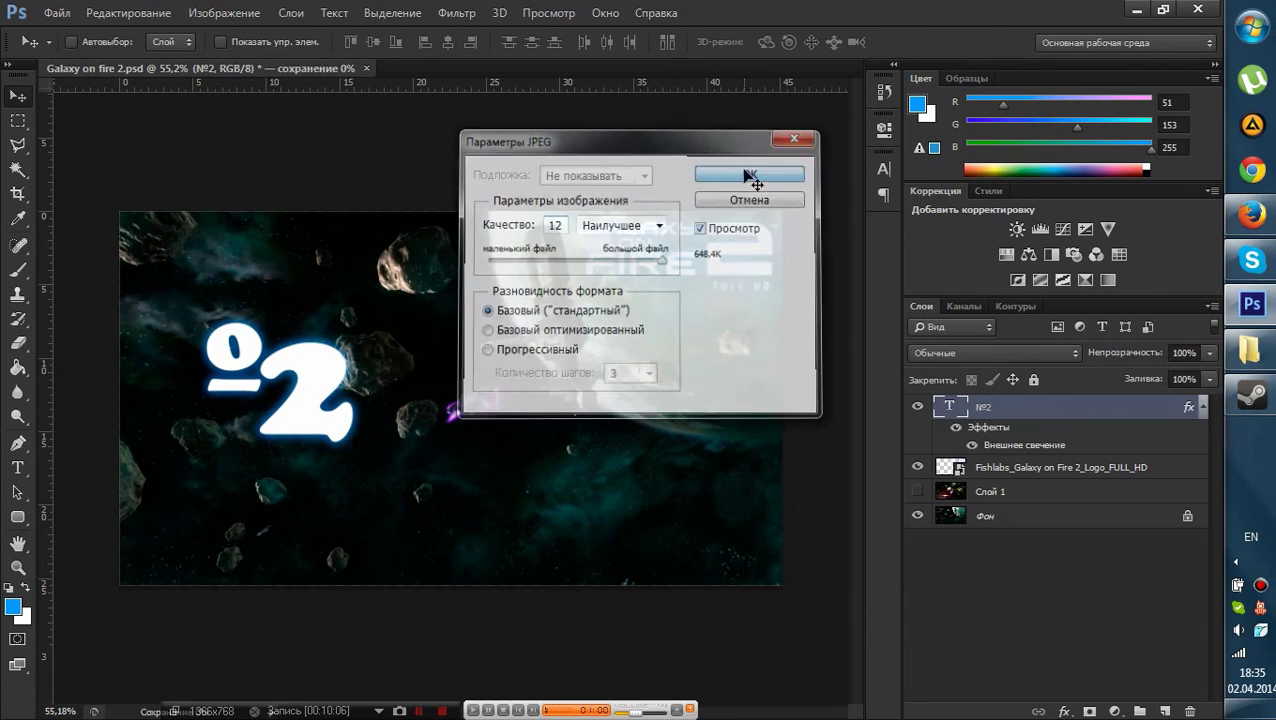
- Show layer Слой 1 and hide the Фон background layer
{"action": "left_click", "coordinate": [917, 492]}
{"action": "left_click", "coordinate": [914, 516]}
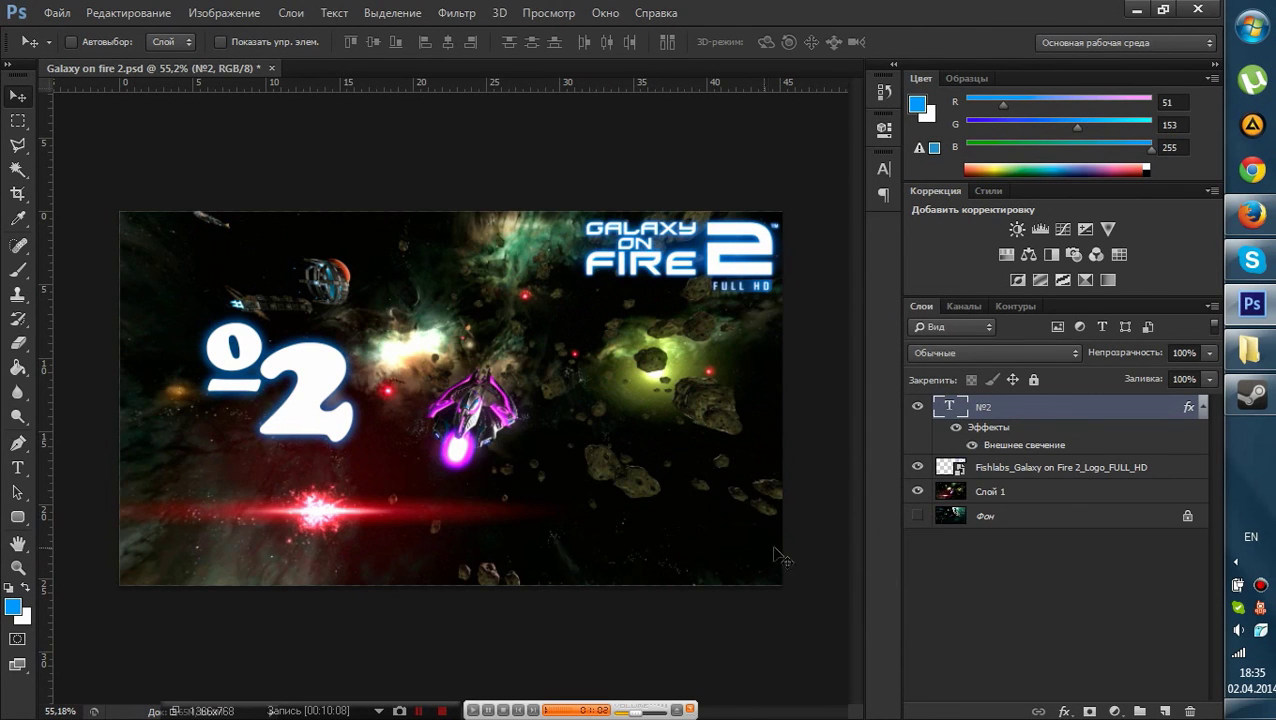
- Change the number in the №2 text layer to 3 and commit the text edit
{"action": "left_click", "coordinate": [17, 467]}
{"action": "left_click", "coordinate": [290, 395]}
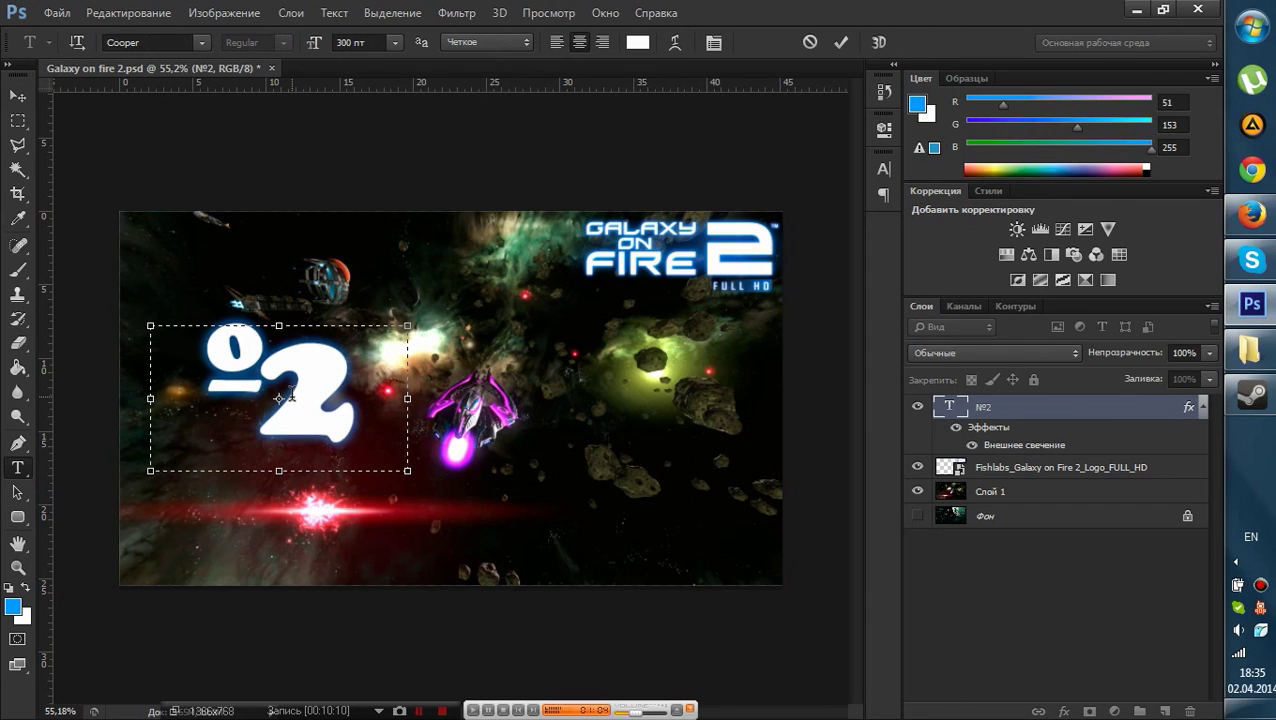
{"action": "key", "text": "BackSpace"}
{"action": "type", "text": "3"}
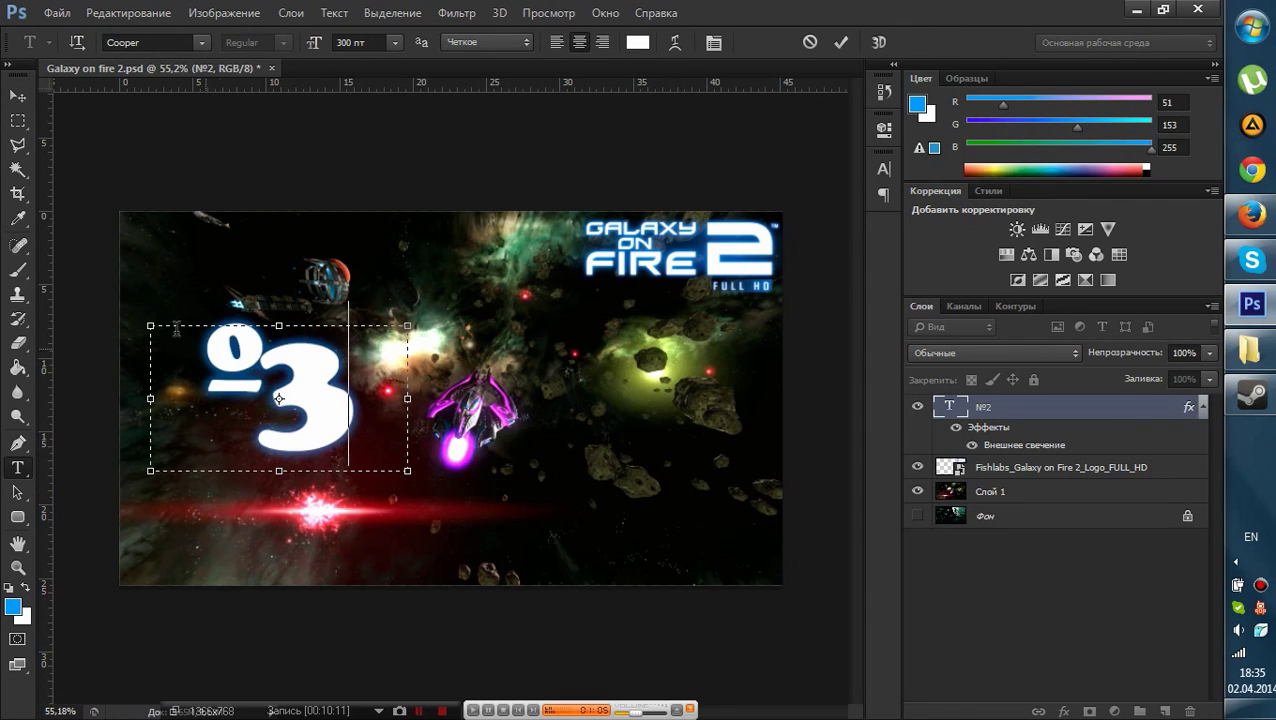
{"action": "left_click", "coordinate": [12, 93]}
- Start saving a copy of the №3 thumbnail in the Galaxy on fire 2 folder with JPEG as the file type
{"action": "left_click", "coordinate": [57, 12]}
{"action": "left_click", "coordinate": [118, 238]}
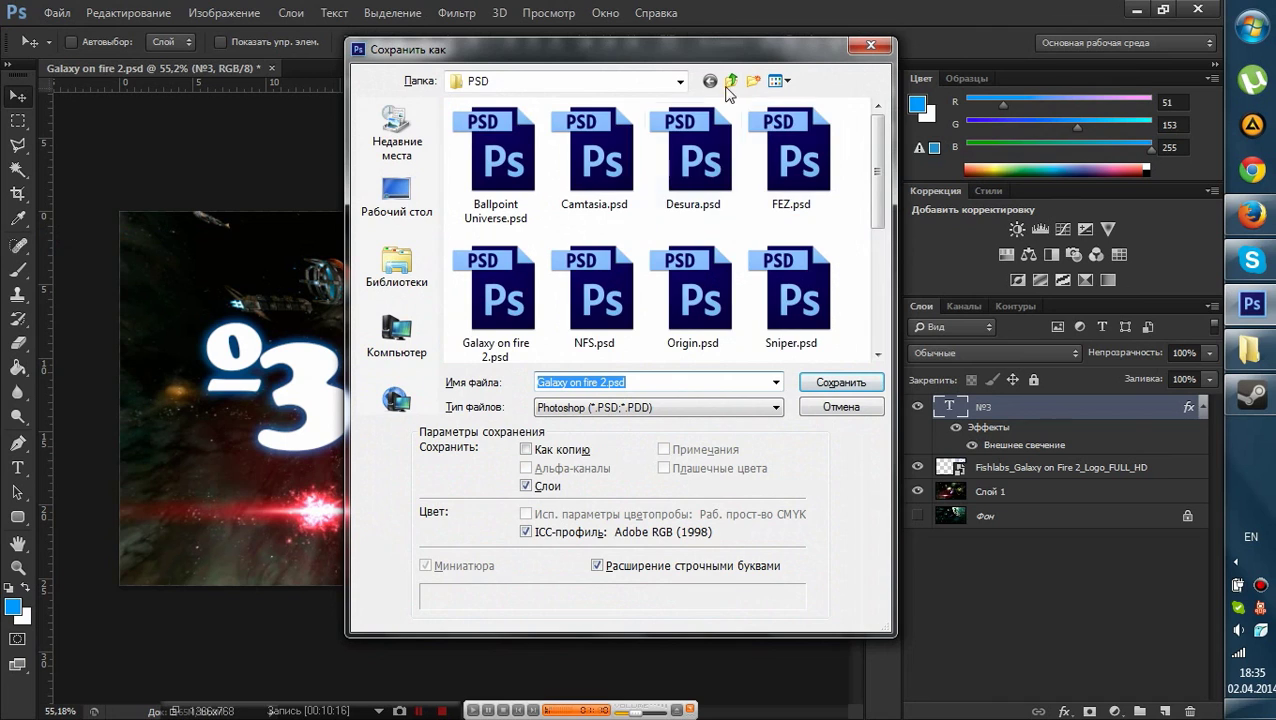
{"action": "left_click", "coordinate": [731, 81]}
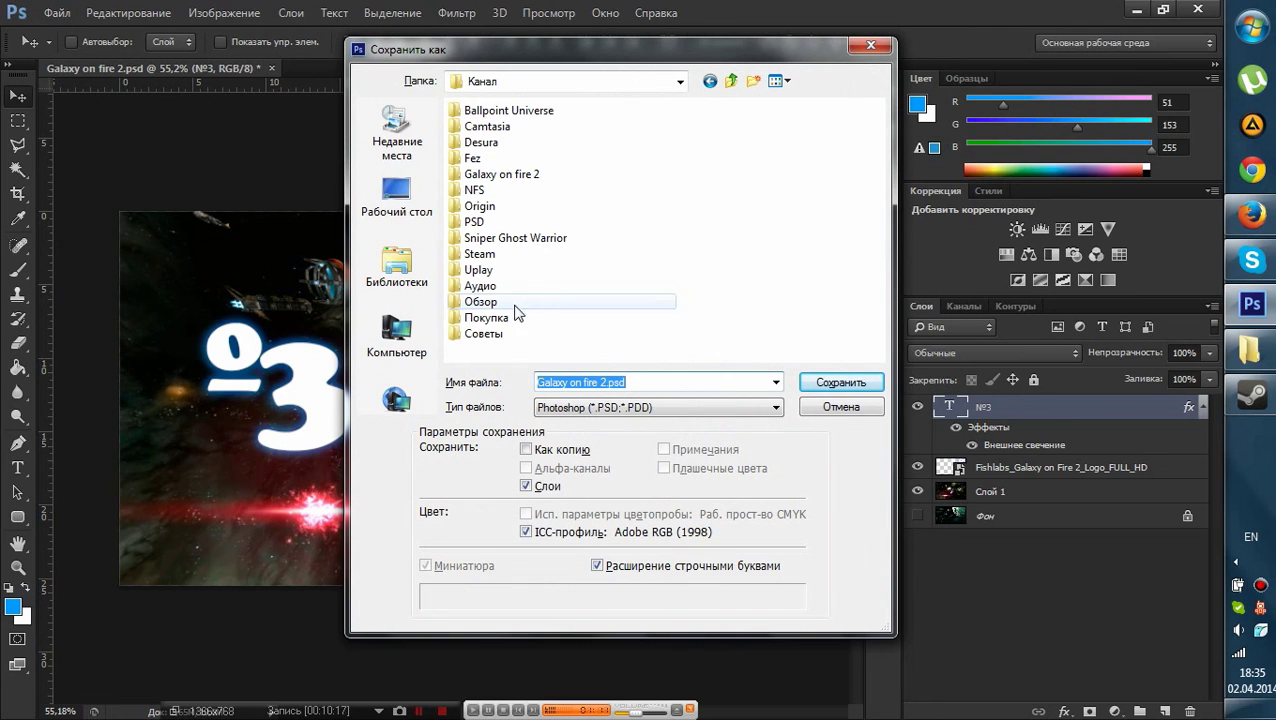
{"action": "double_click", "coordinate": [502, 176]}
{"action": "left_click", "coordinate": [621, 408]}
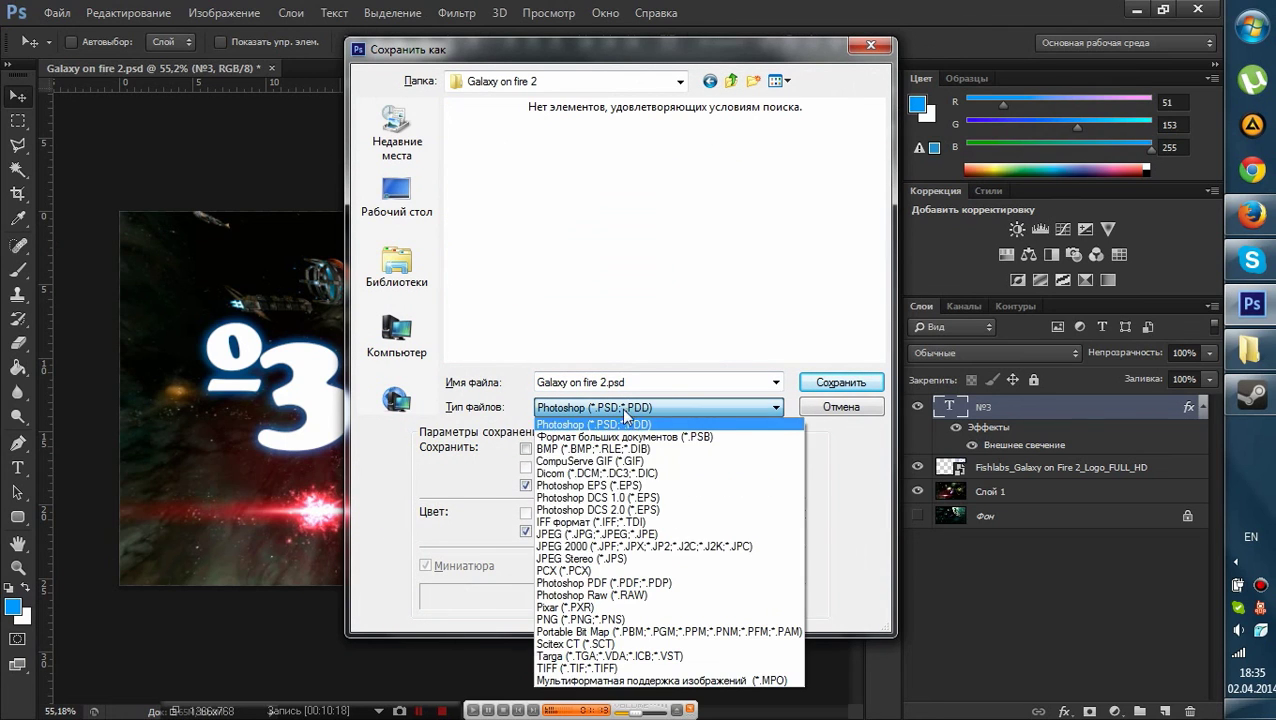
{"action": "left_click", "coordinate": [640, 532]}
- Try to save the copy as Galaxy on fire3.jpg, declining to replace the existing Galaxy on fire2.jpg
{"action": "left_click", "coordinate": [630, 180]}
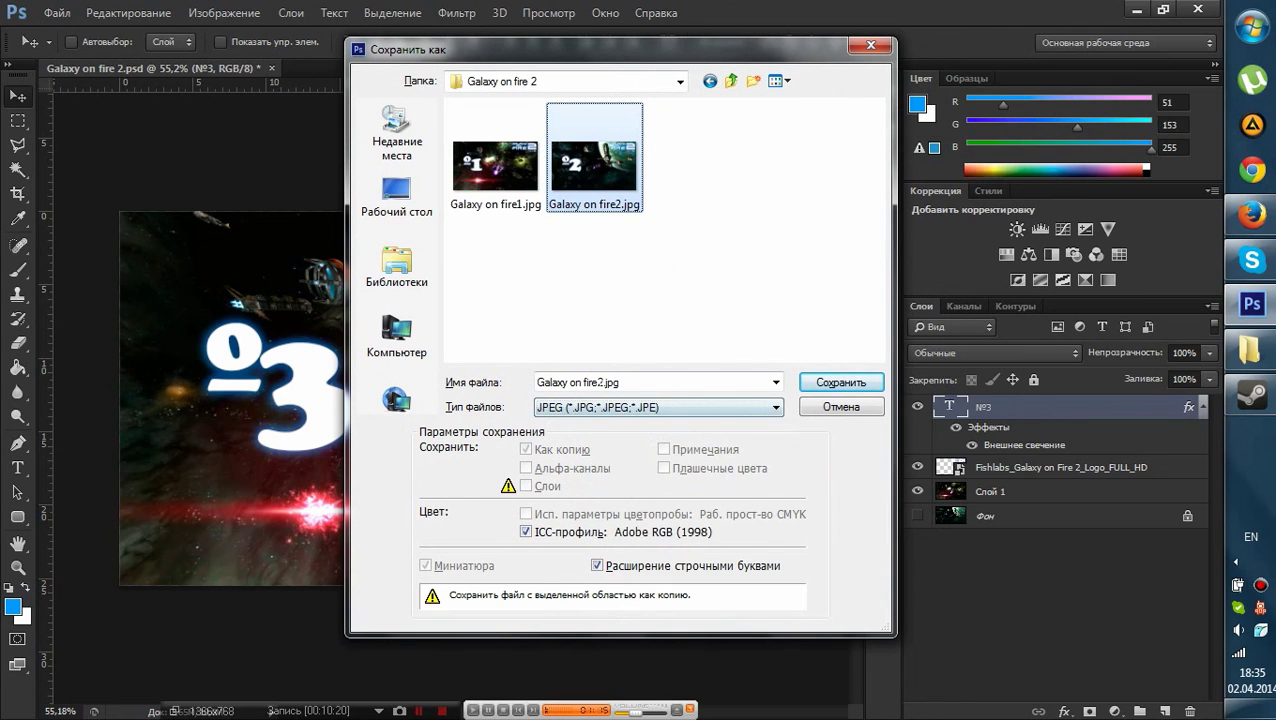
{"action": "left_click", "coordinate": [617, 382]}
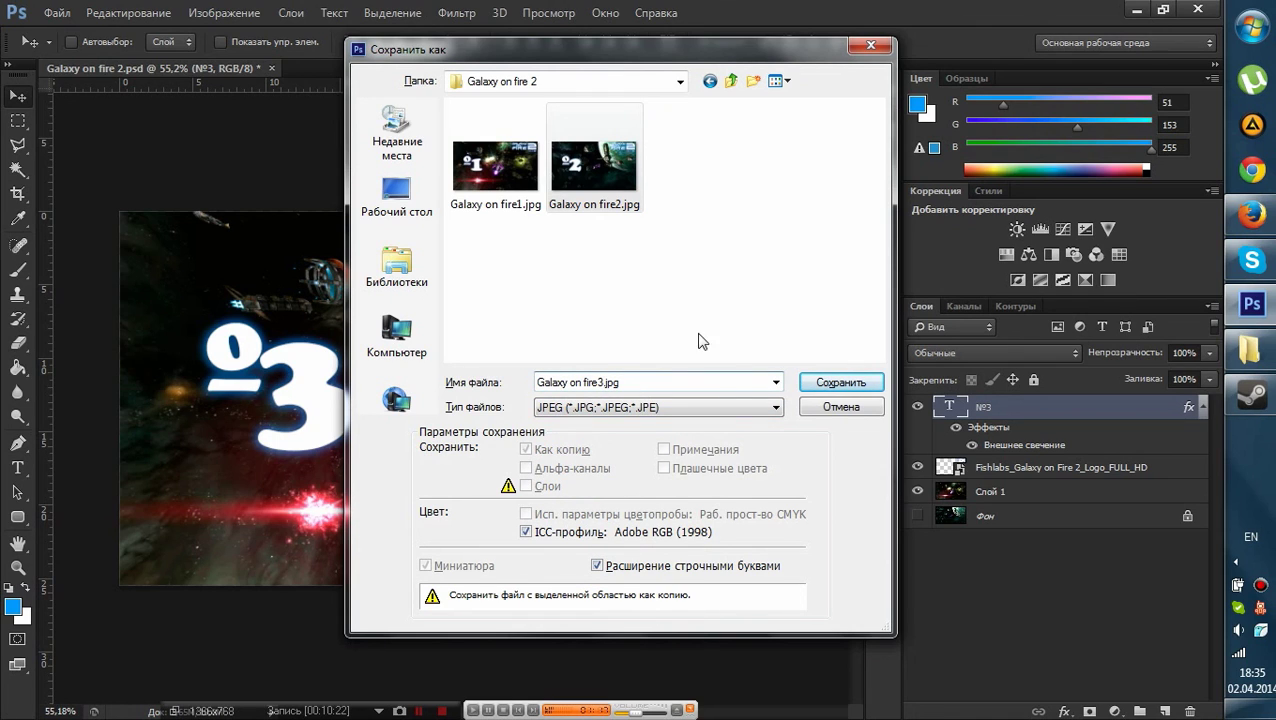
{"action": "left_click", "coordinate": [818, 386]}
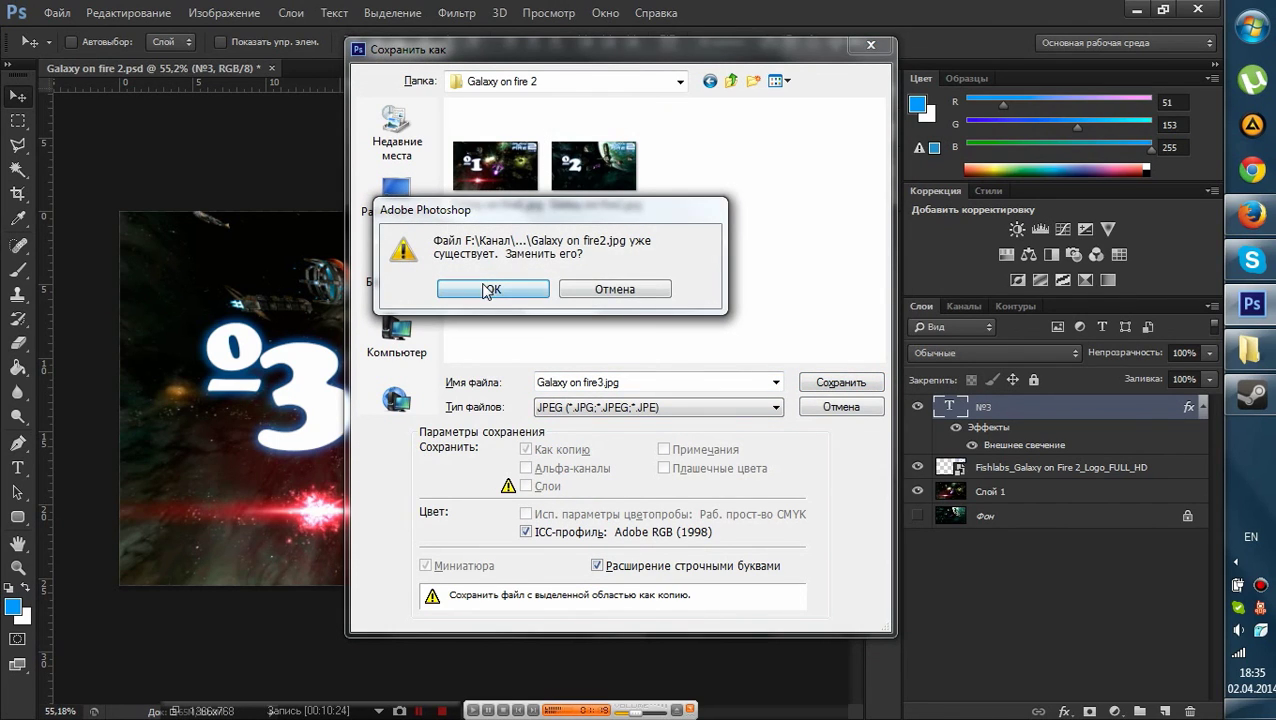
{"action": "left_click", "coordinate": [614, 289]}
{"action": "right_click", "coordinate": [684, 274]}
{"action": "left_click", "coordinate": [556, 346]}
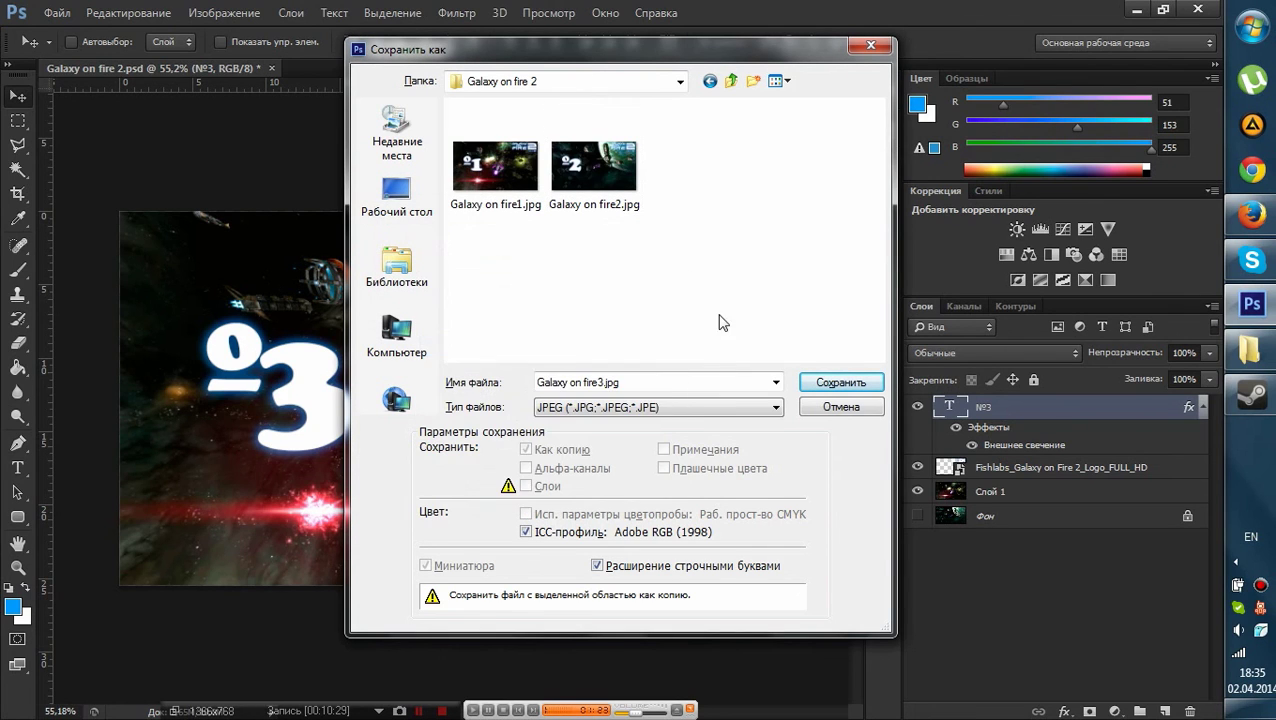
{"action": "left_click", "coordinate": [824, 381]}
{"action": "left_click", "coordinate": [576, 287]}
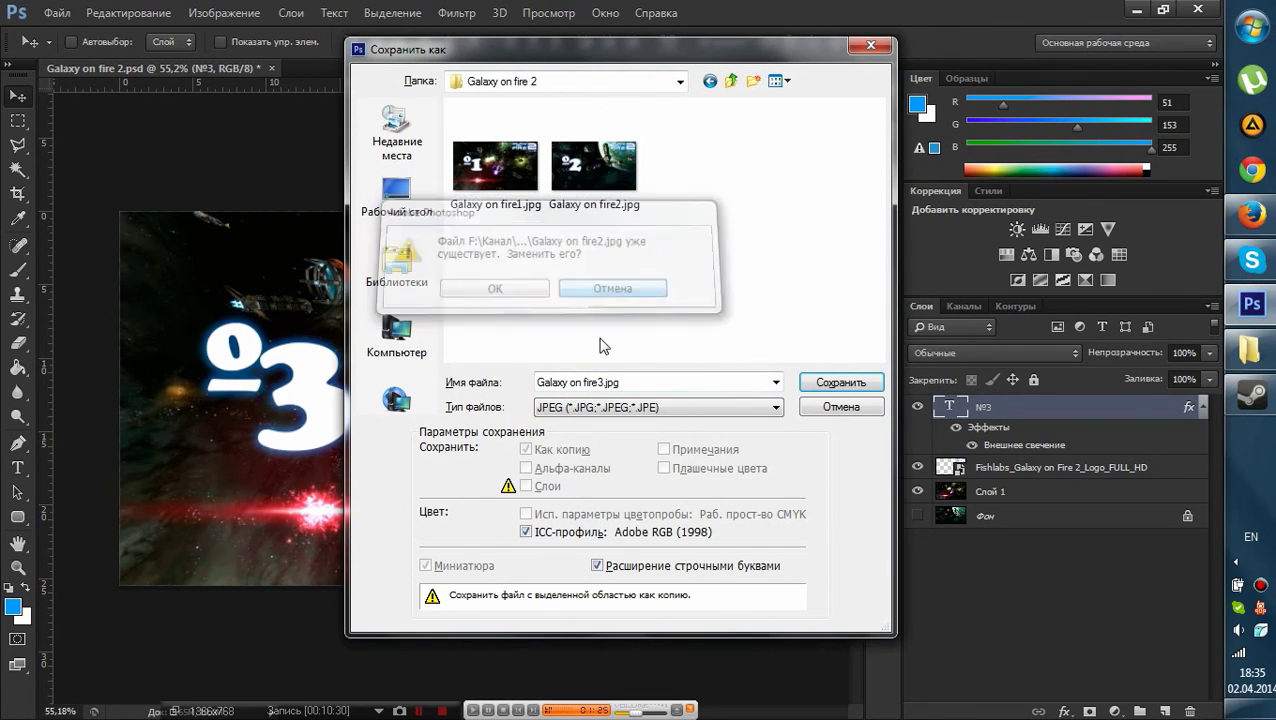
- Name the copy Galaxy on fire3.jpg, based on Galaxy on fire2.jpg, save it at JPEG quality 12, and save the PSD document
{"action": "left_click", "coordinate": [594, 165]}
{"action": "left_click", "coordinate": [714, 300]}
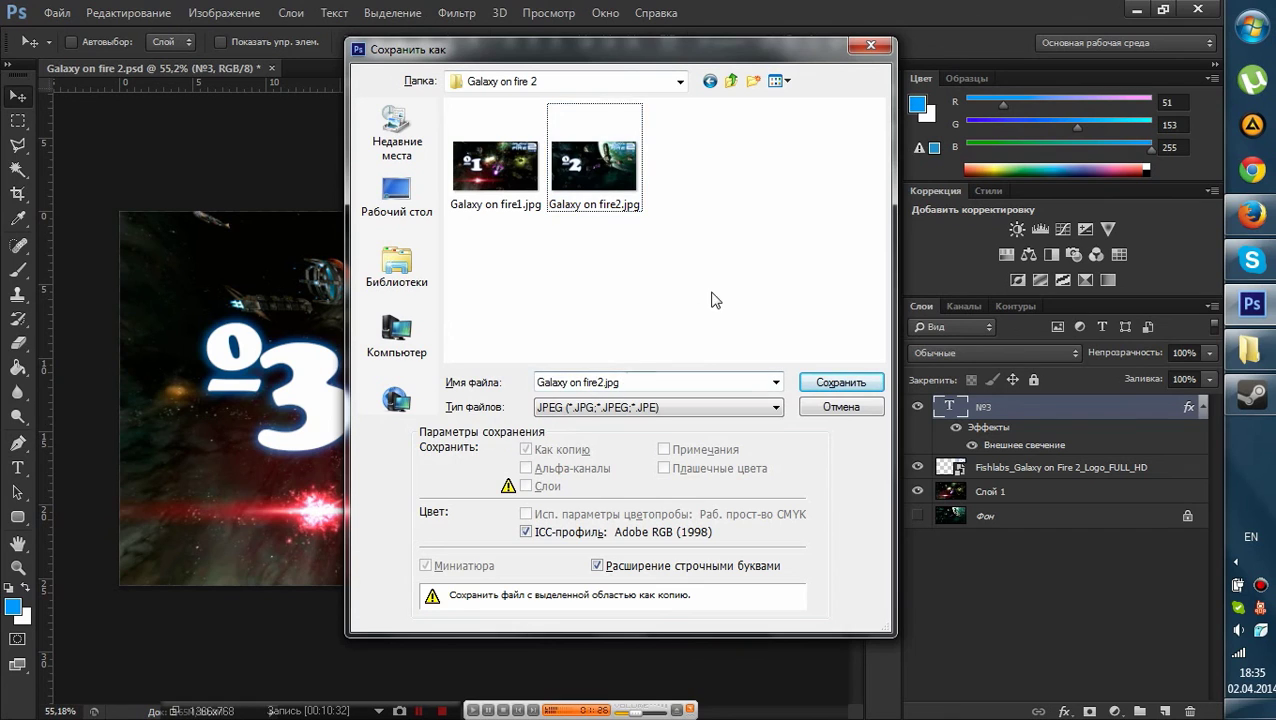
{"action": "left_click", "coordinate": [614, 382]}
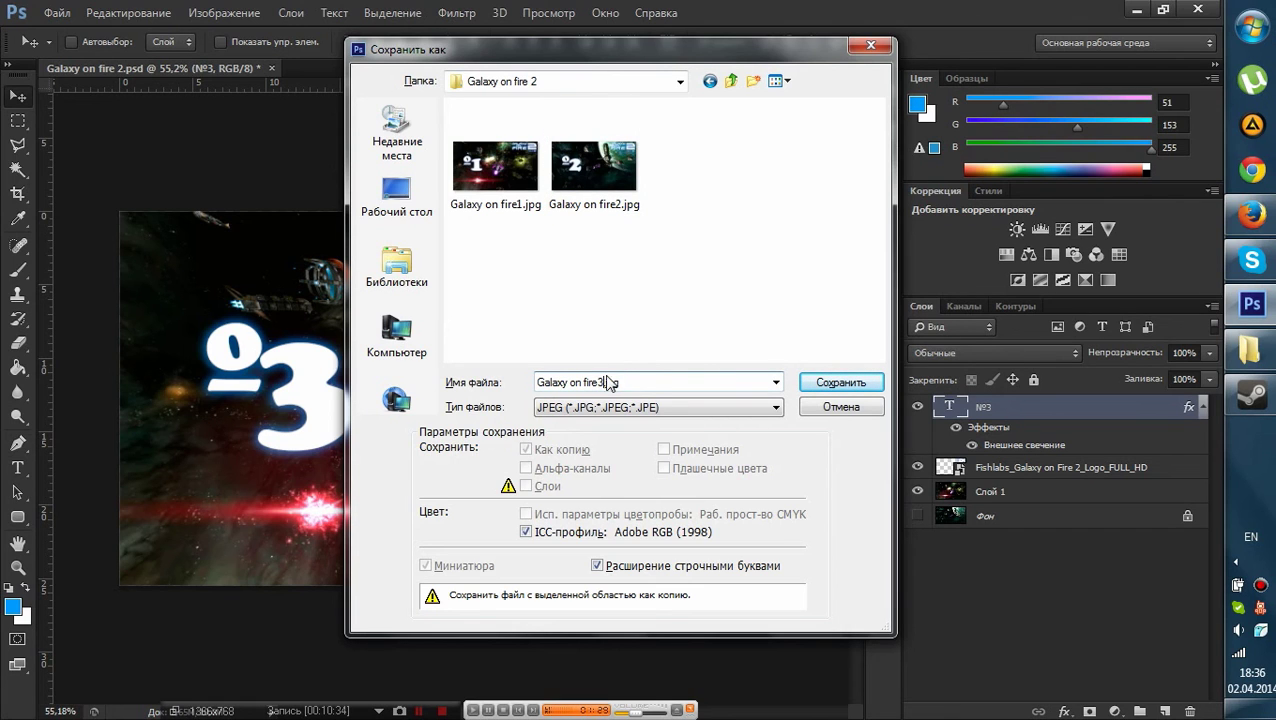
{"action": "left_click", "coordinate": [830, 383]}
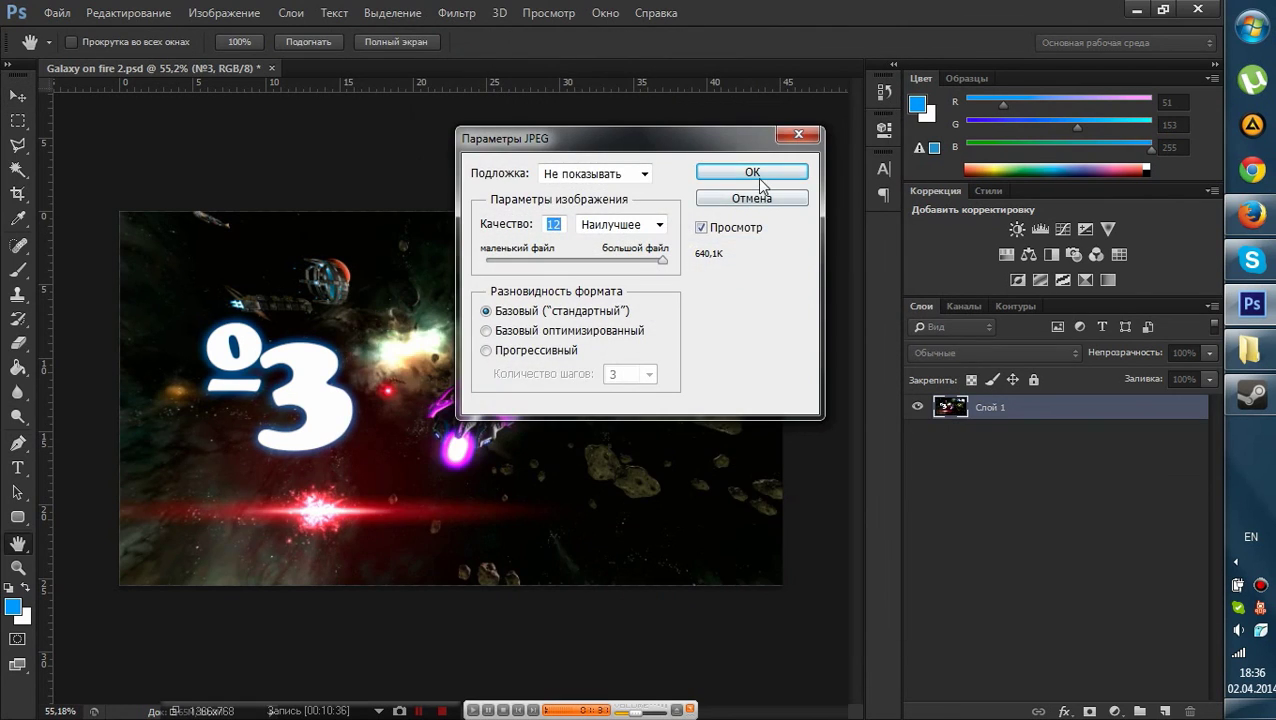
{"action": "left_click", "coordinate": [752, 174]}
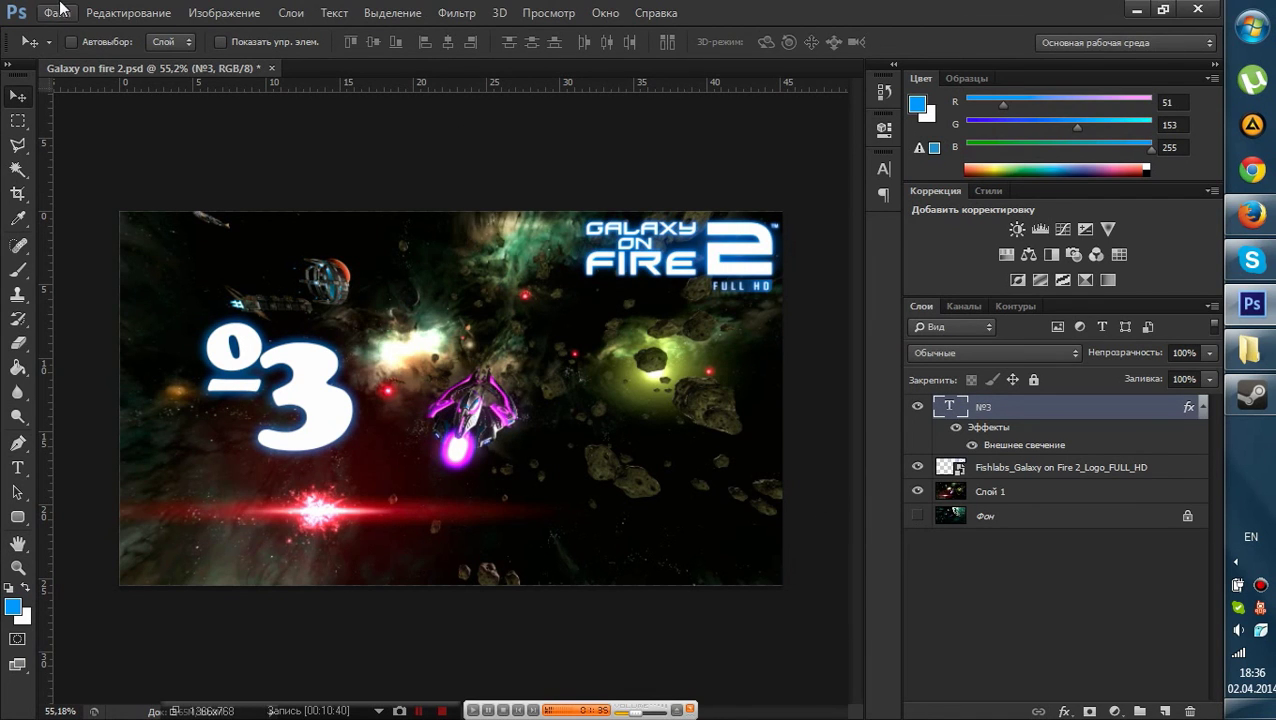
{"action": "left_click", "coordinate": [57, 12]}
{"action": "left_click", "coordinate": [100, 216]}
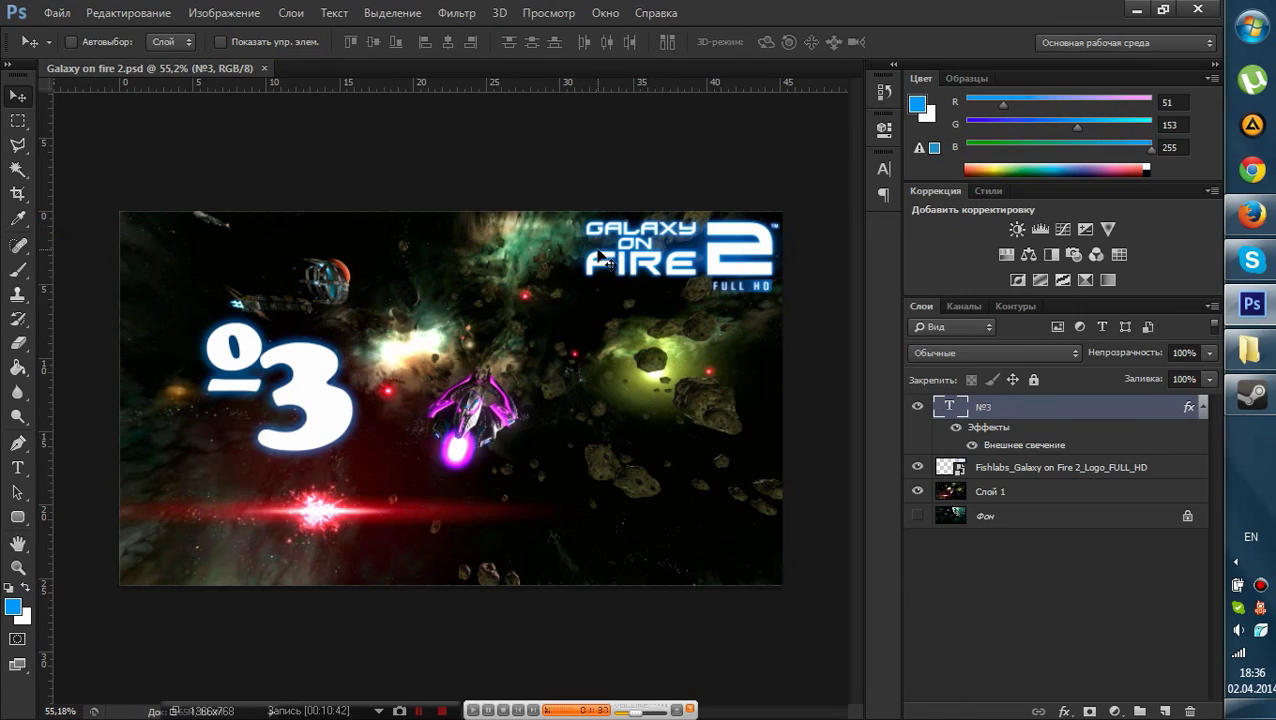